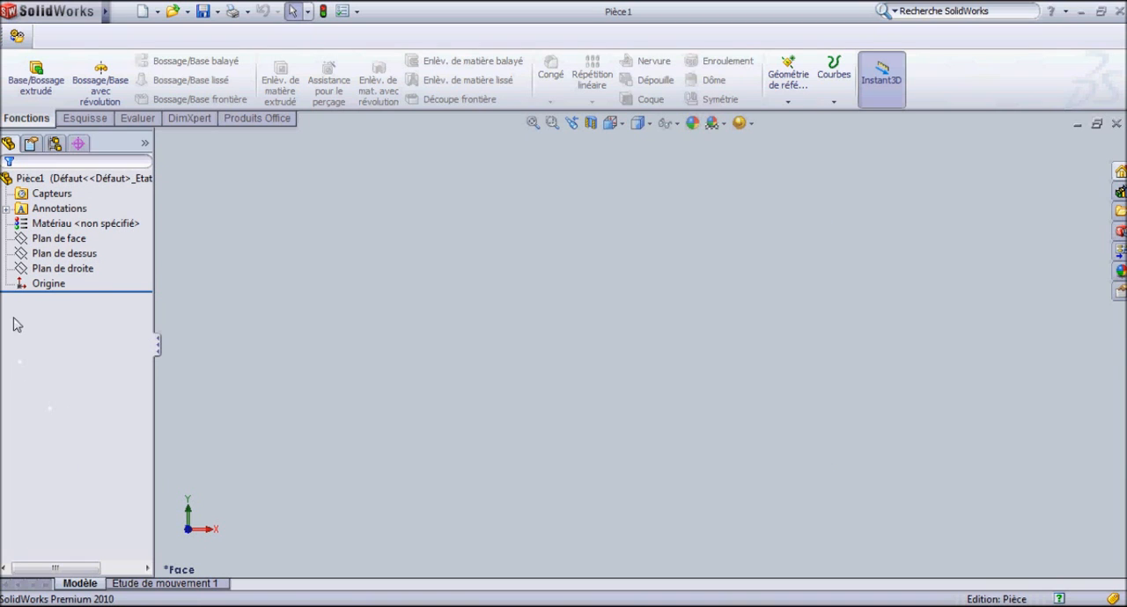
Start a new sketch with the Line tool on the top plane (Plan de dessus).
click(20, 228)
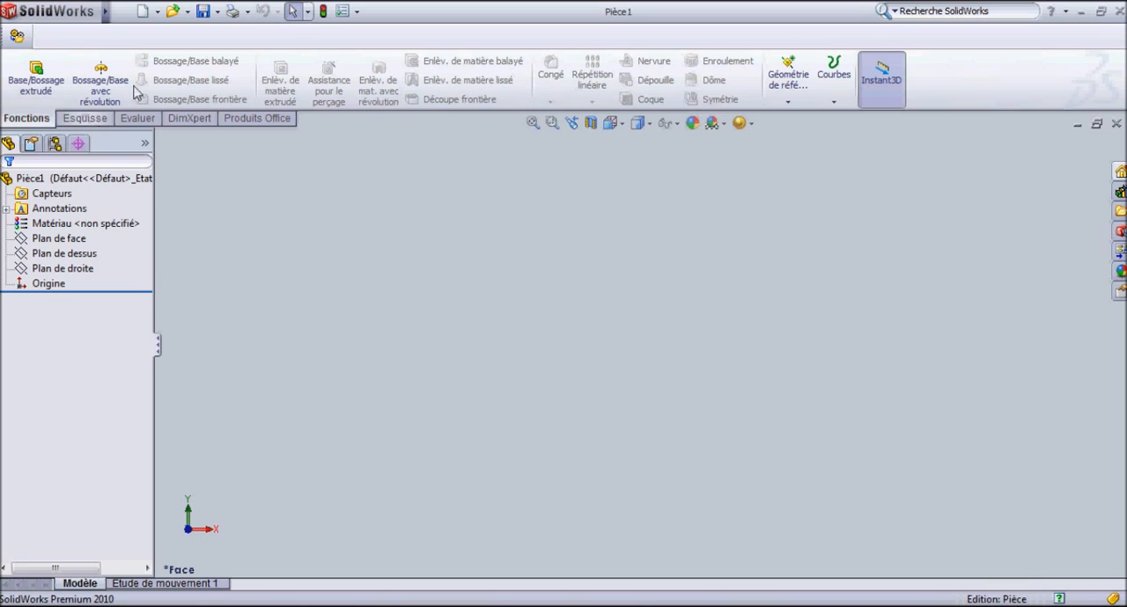
click(78, 121)
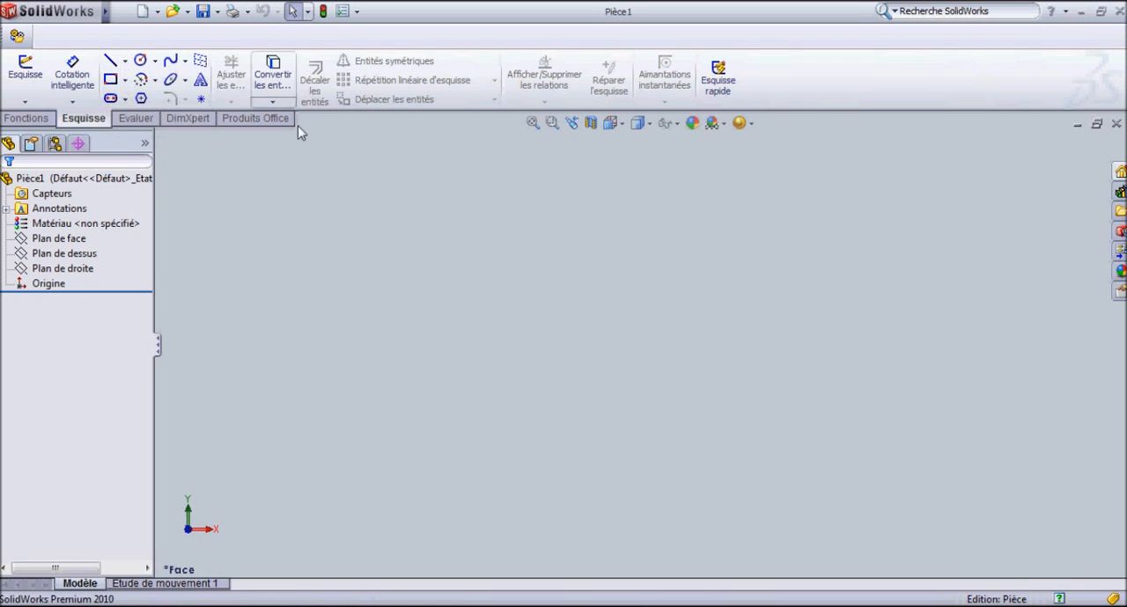
click(110, 60)
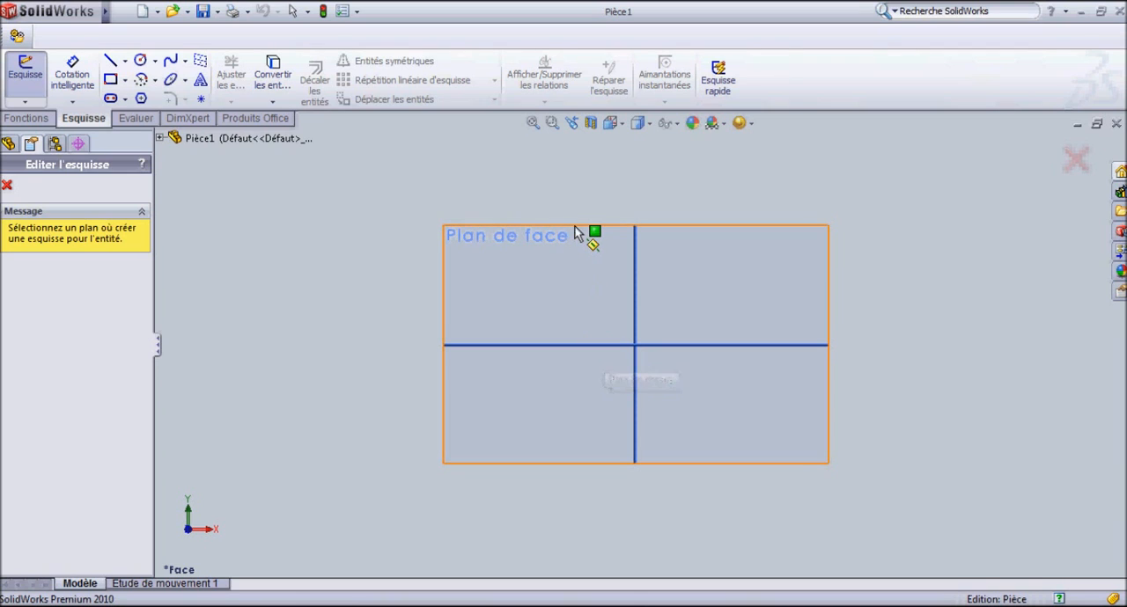
click(160, 139)
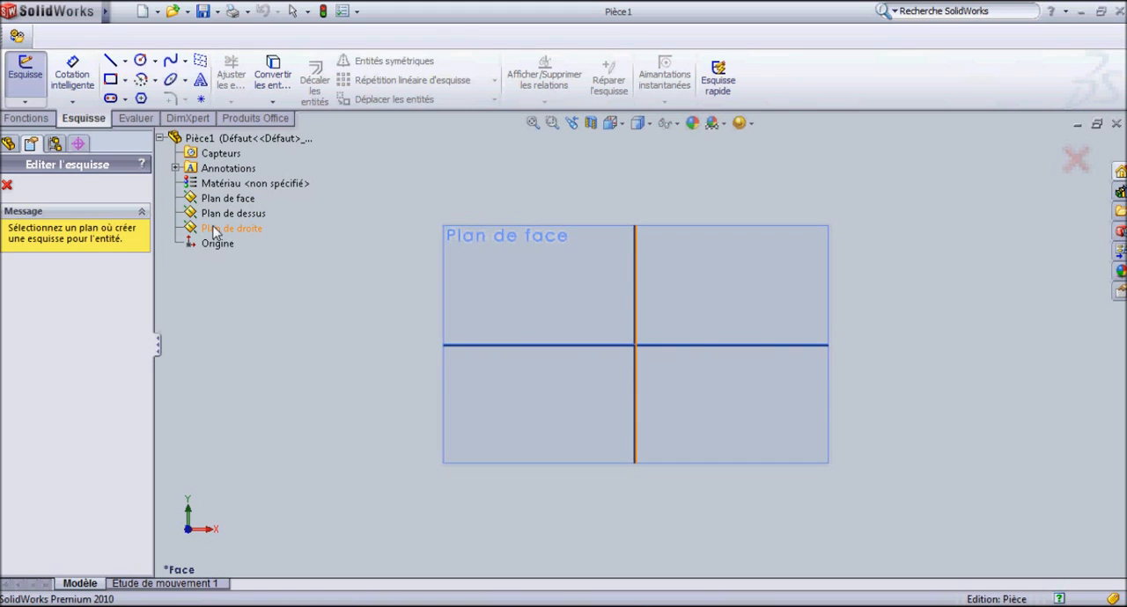
click(160, 139)
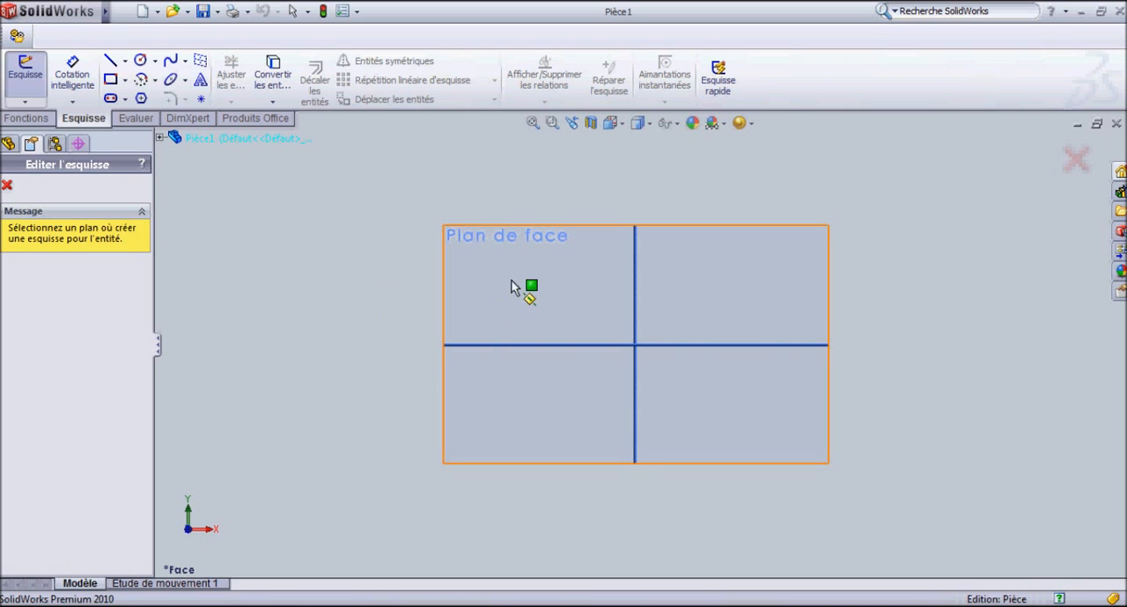
click(580, 353)
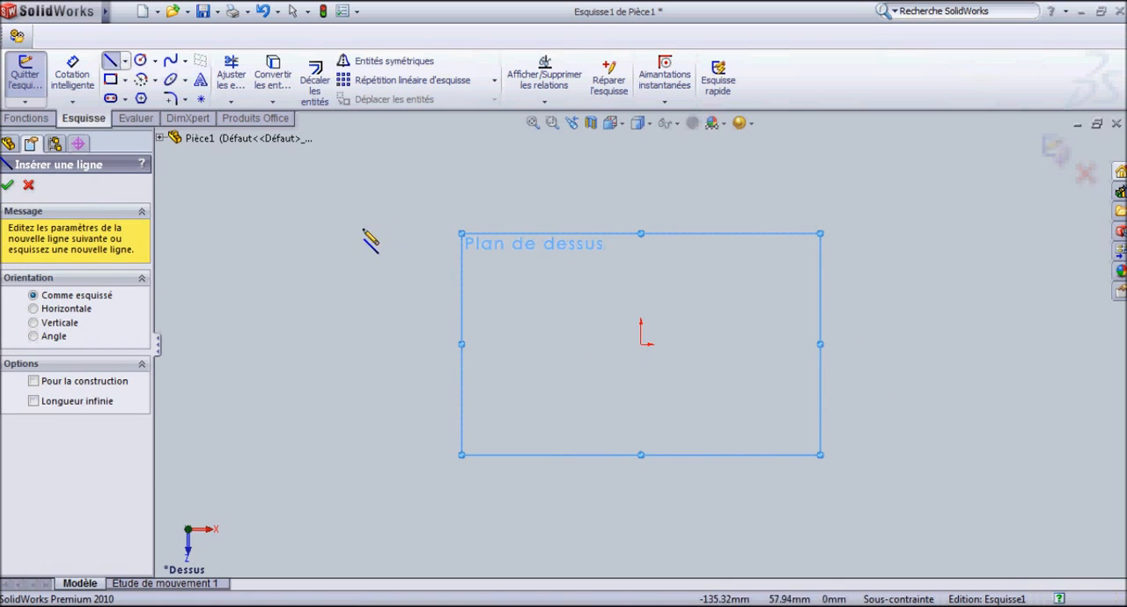
Draw a closed four-sided outline with a horizontal top line about 158 mm long, a vertical line about 79 mm, a bottom line about 132 mm and a slanted side.
click(274, 219)
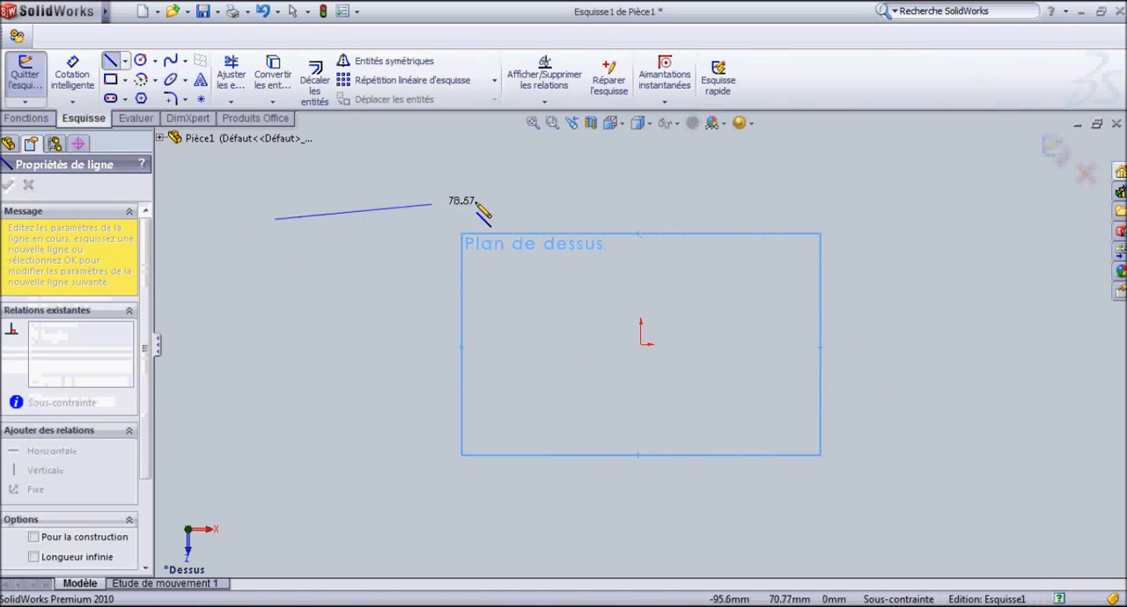
click(591, 219)
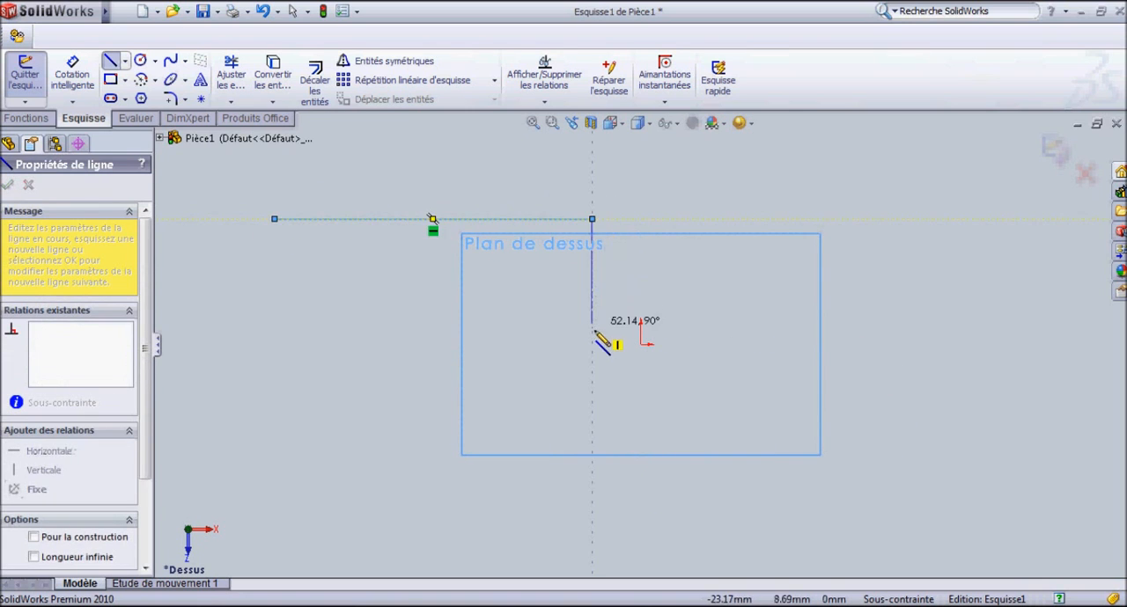
click(592, 378)
click(327, 378)
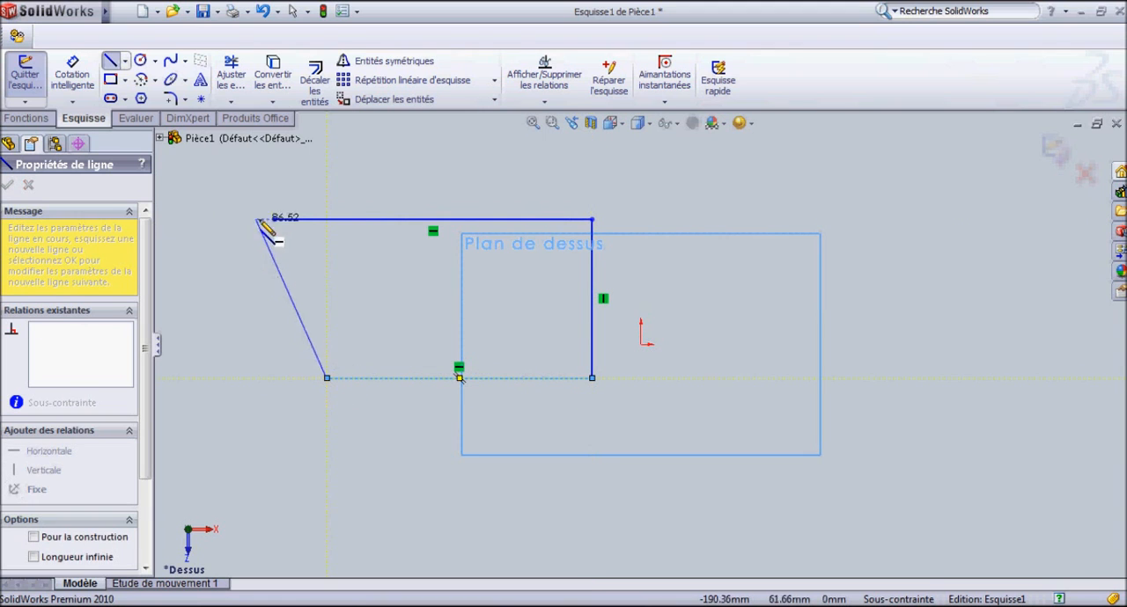
click(275, 219)
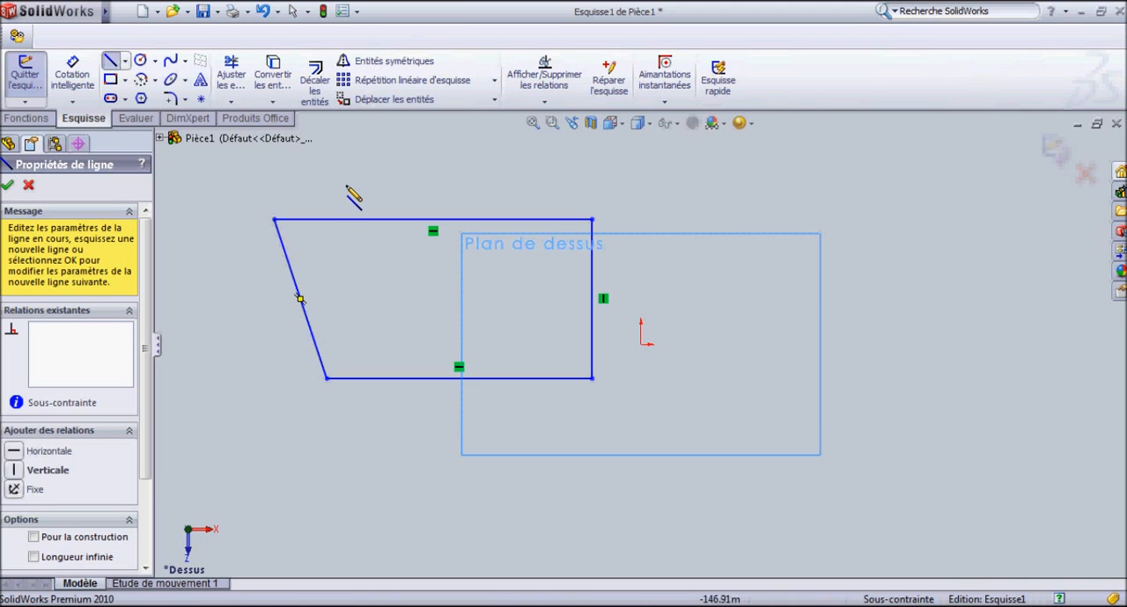
key(Escape)
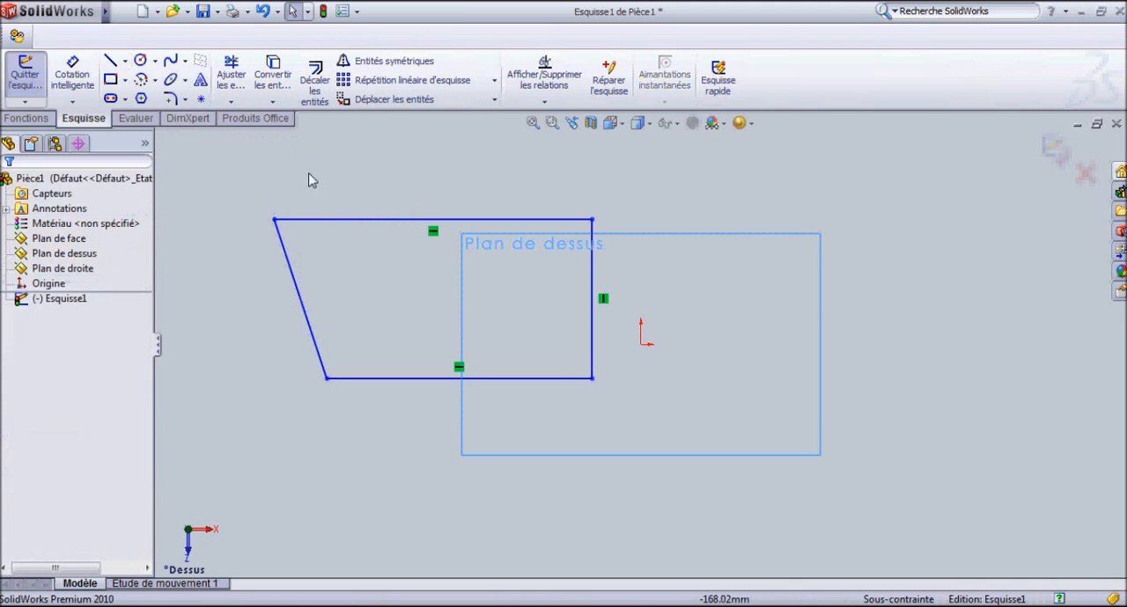
Delete all four lines of the outline from the sketch.
click(334, 221)
key(Delete)
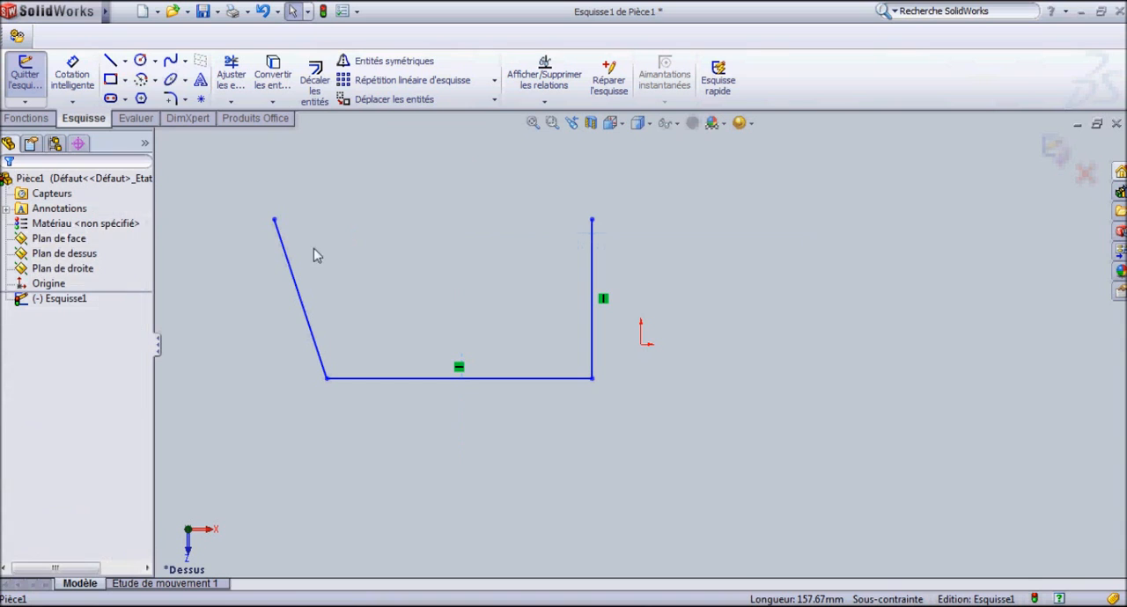
click(291, 267)
key(Delete)
click(385, 378)
key(Delete)
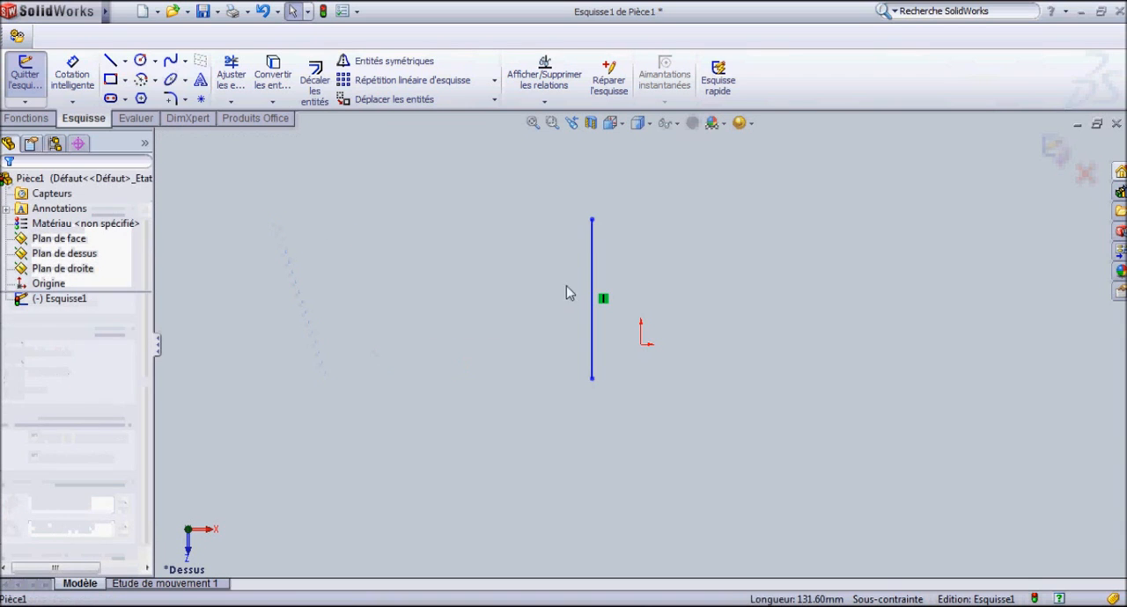
click(592, 266)
key(Delete)
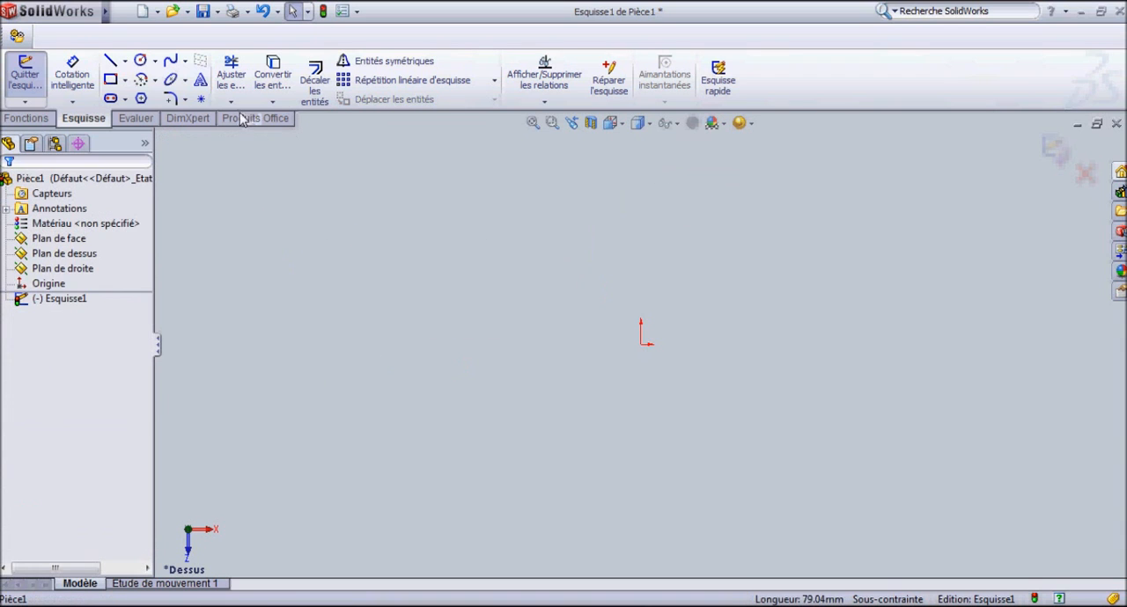
Draw a corner rectangle (Rectangle par sommet) about 137 mm wide and 60 mm high, with its upper-left corner on the origin.
click(112, 81)
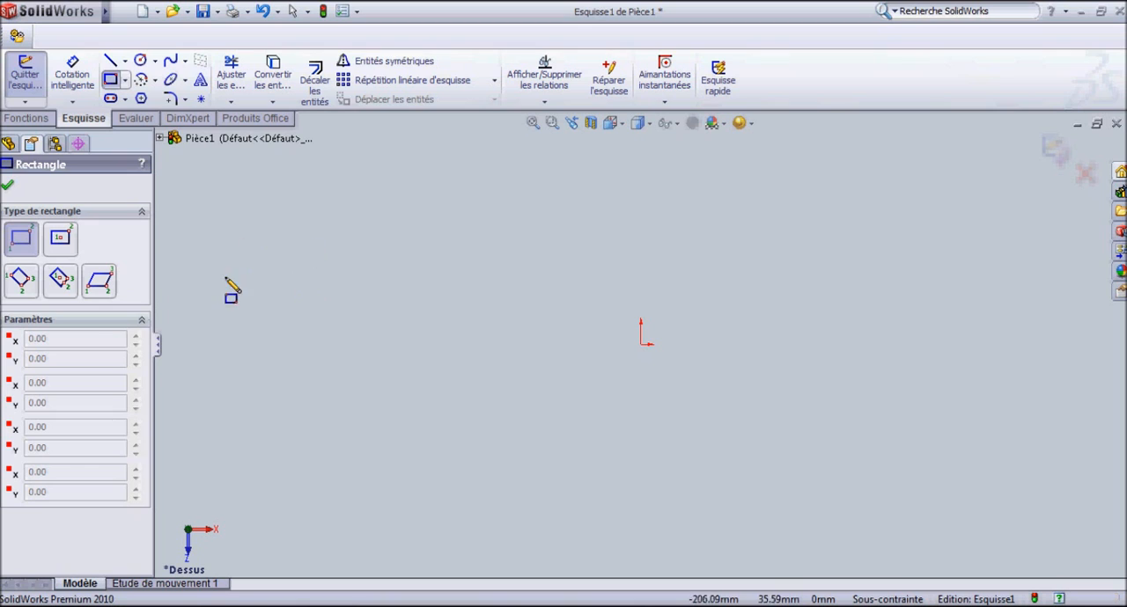
click(20, 239)
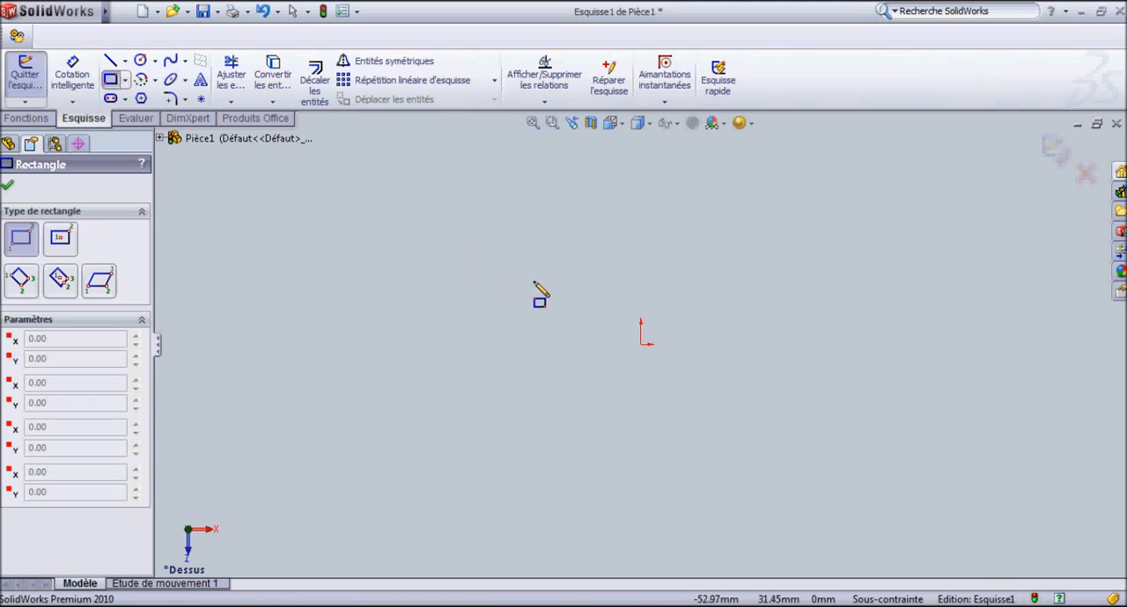
mouse_move(640, 344)
mouse_down()
mouse_move(777, 444)
mouse_move(918, 464)
mouse_up()
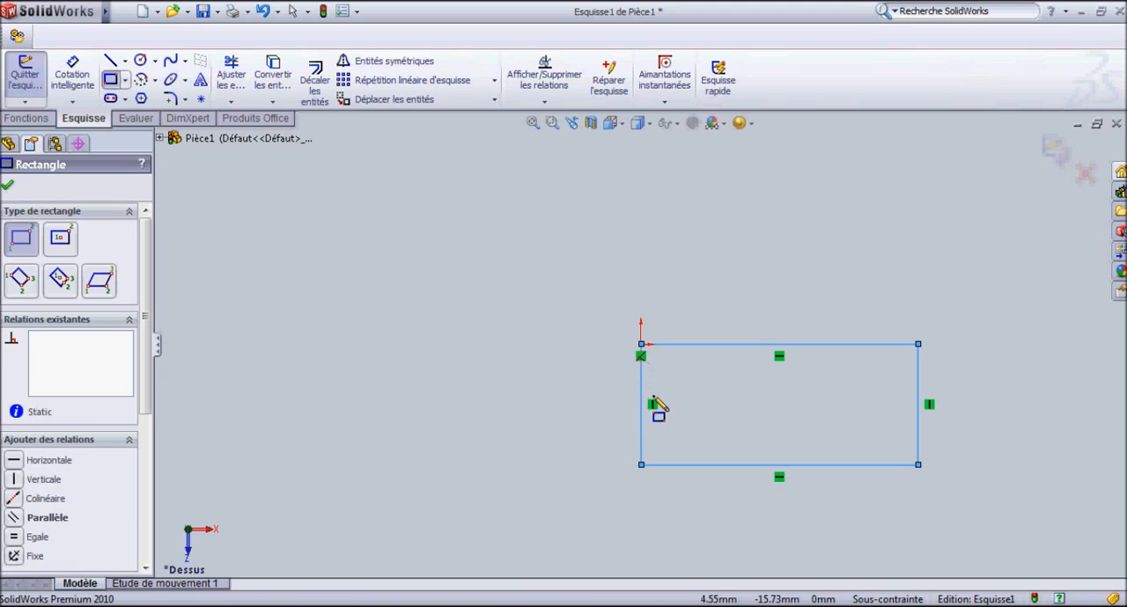
key(Escape)
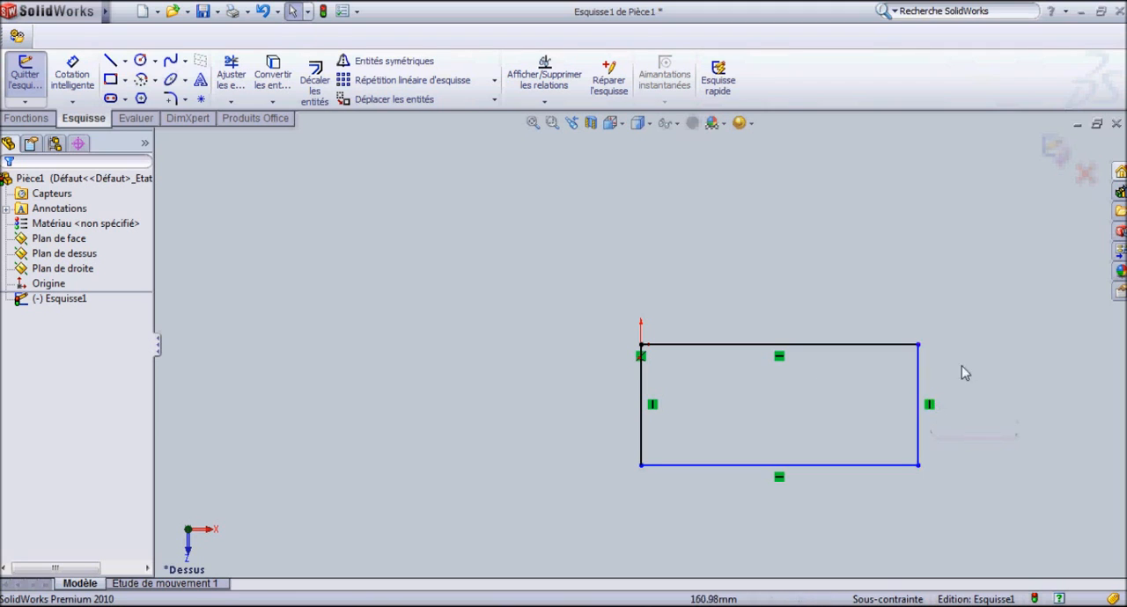
Examine the rectangle's corner relation at the origin and test whether its left and top edges can be moved.
scroll(637, 361, up, 3)
scroll(660, 339, down, 3)
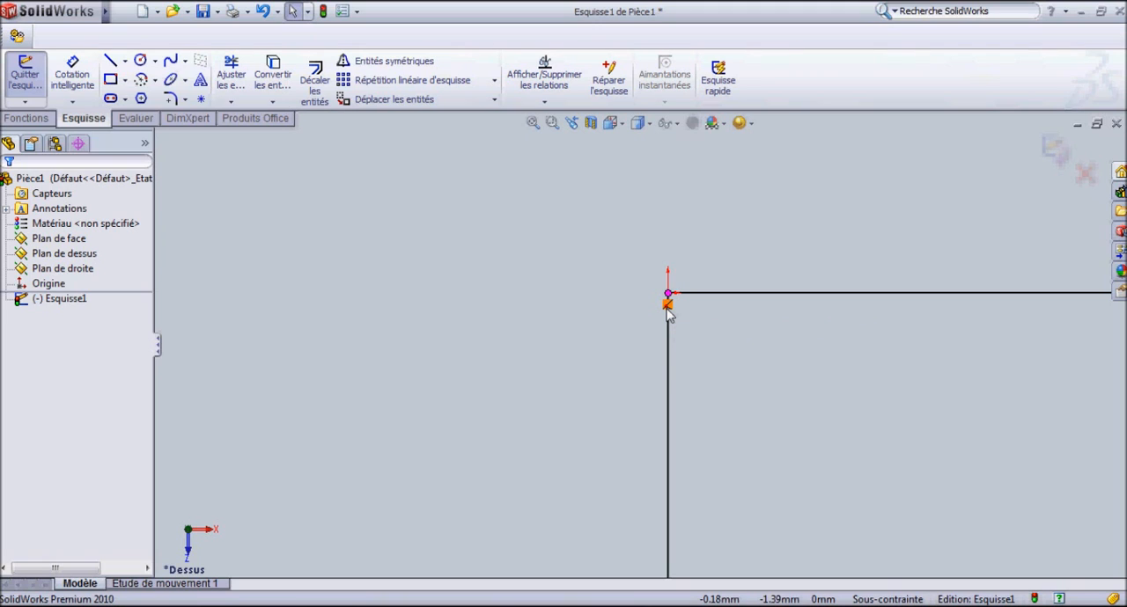
scroll(669, 314, up, 5)
key(f)
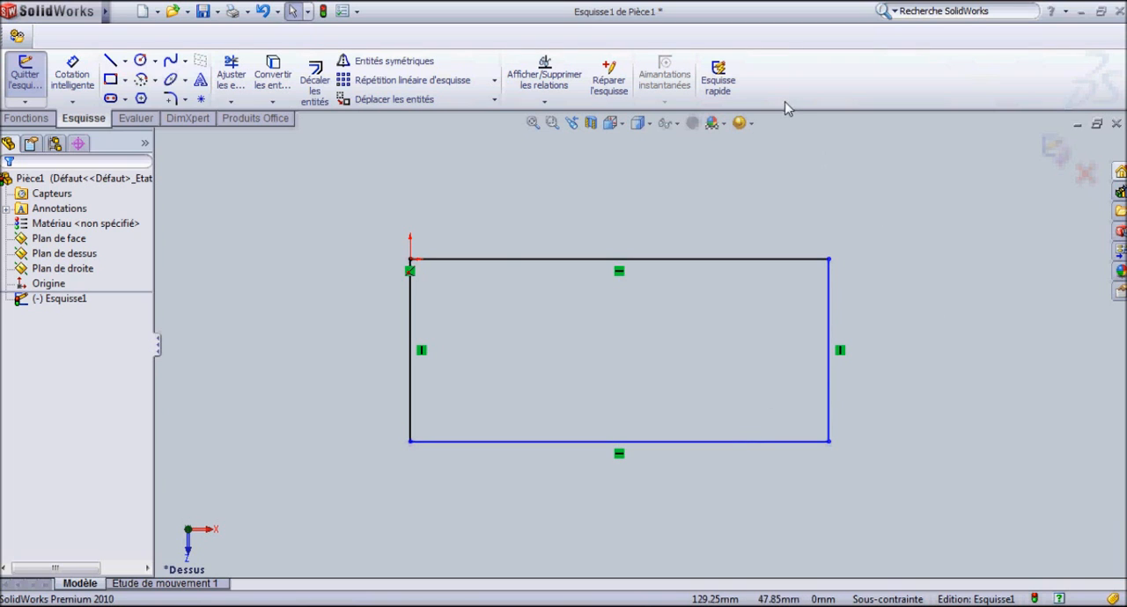
click(409, 326)
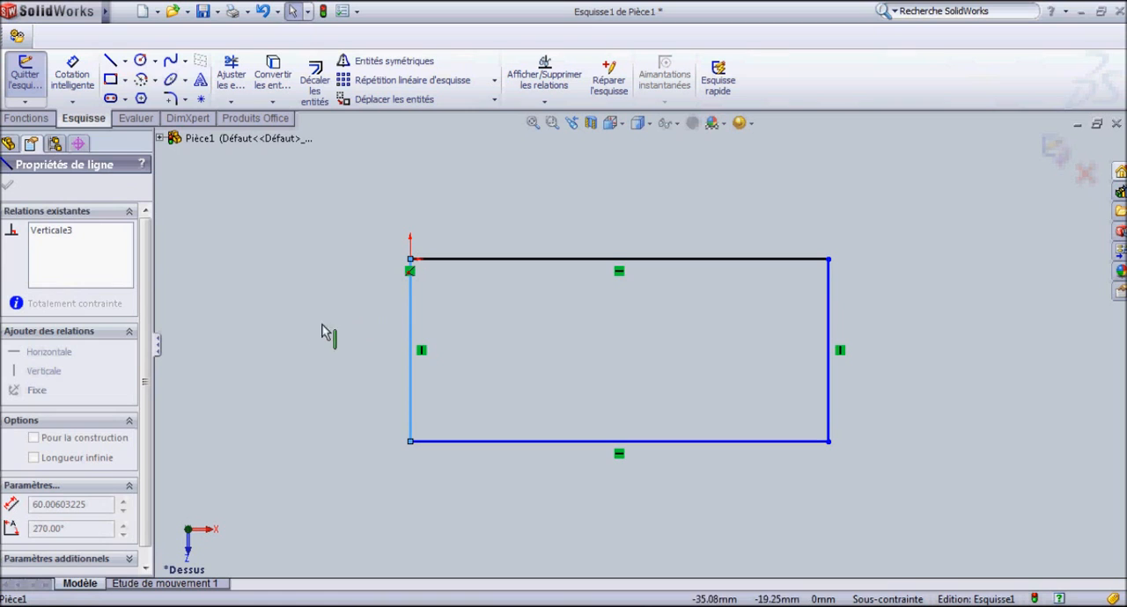
click(412, 313)
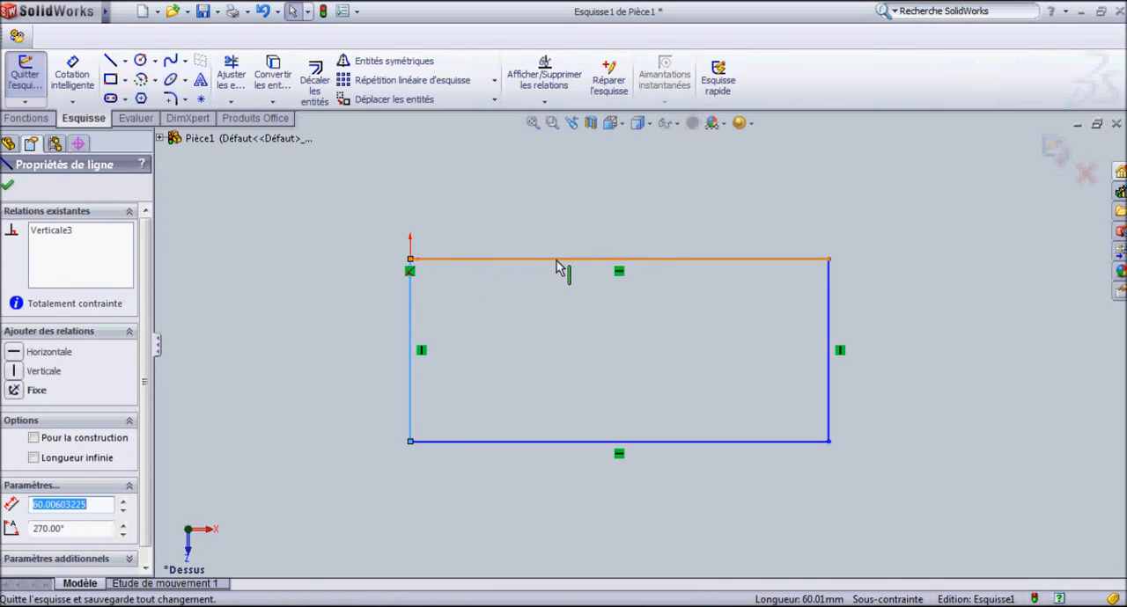
click(558, 261)
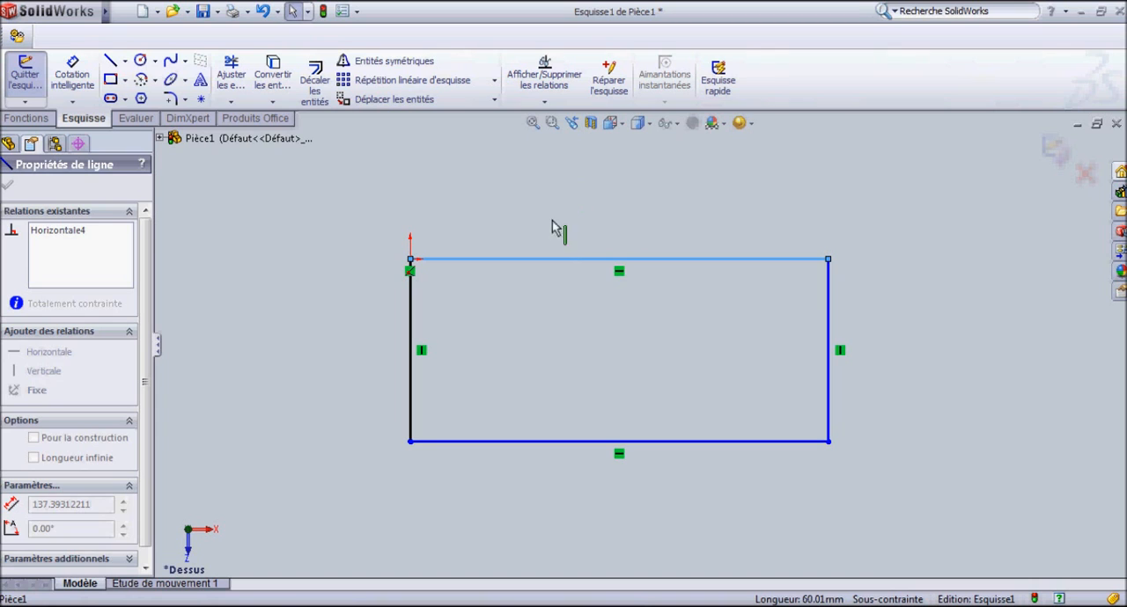
Resize the rectangle by moving its right edge, bottom edge and upper-right corner, making it about 134 mm wide.
click(829, 337)
drag(843, 337, 819, 369)
click(737, 442)
mouse_move(738, 446)
mouse_down()
mouse_move(737, 502)
mouse_move(744, 415)
mouse_move(747, 447)
mouse_up()
click(859, 280)
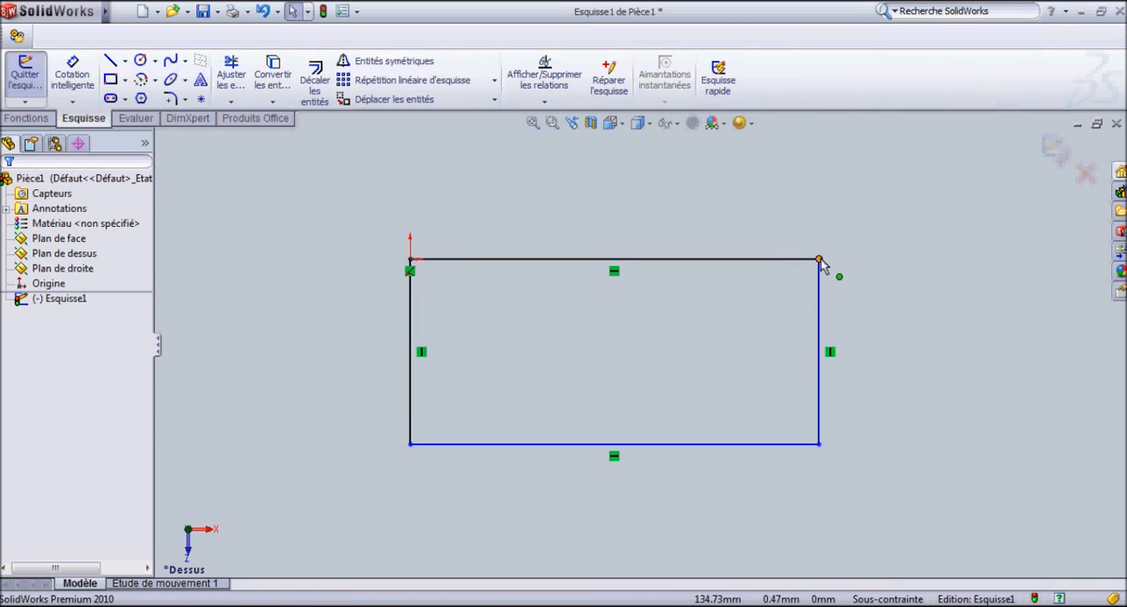
mouse_move(819, 262)
mouse_down()
mouse_move(912, 263)
mouse_move(787, 262)
mouse_move(822, 268)
mouse_up()
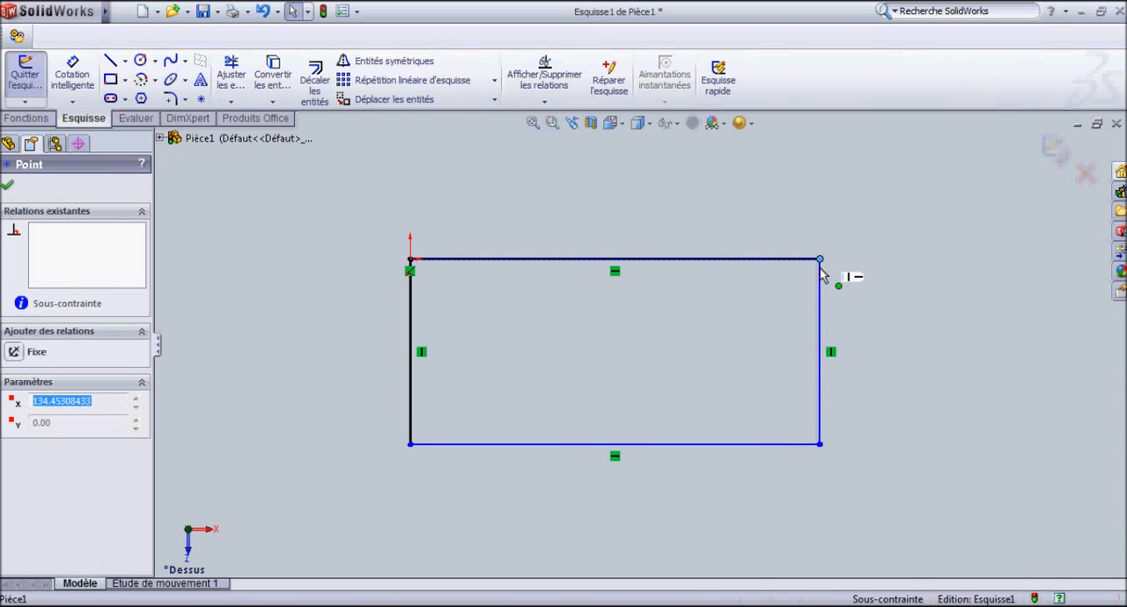
click(774, 192)
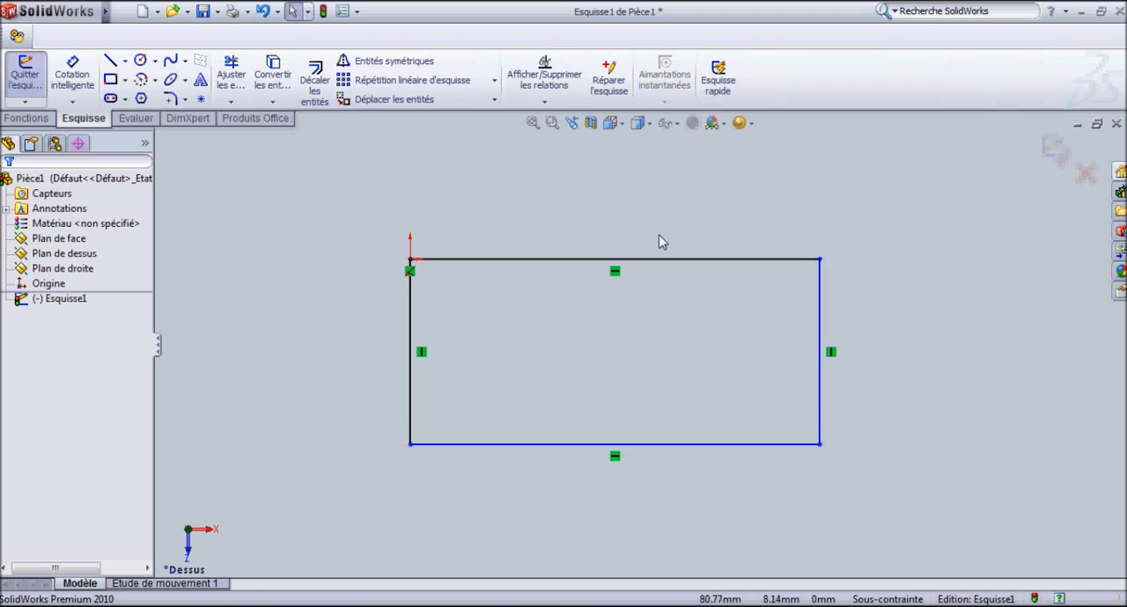
click(72, 74)
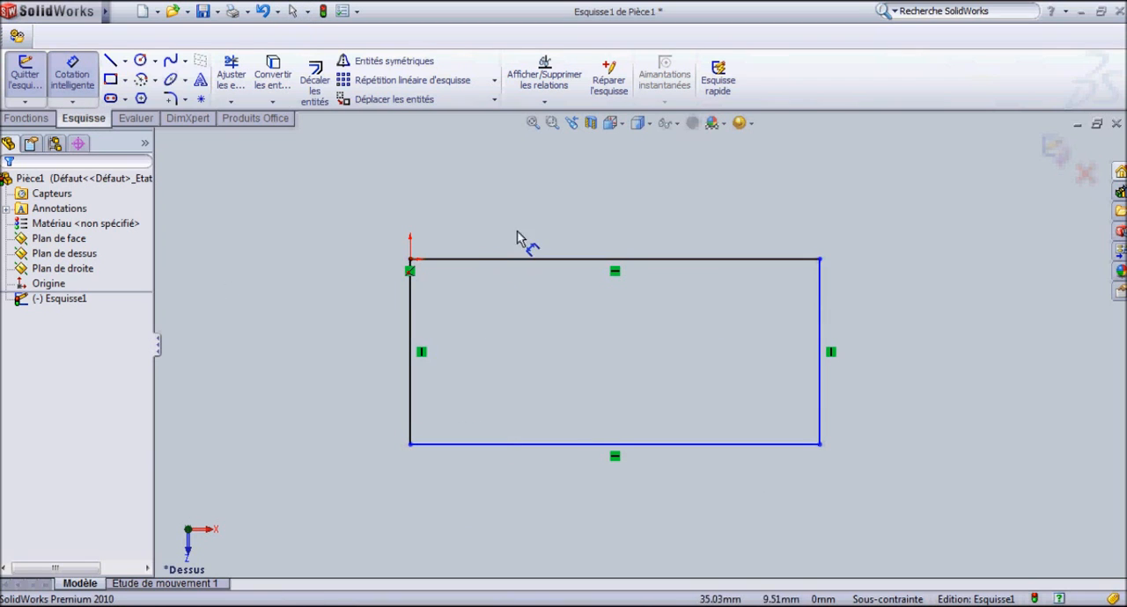
key(Escape)
click(620, 274)
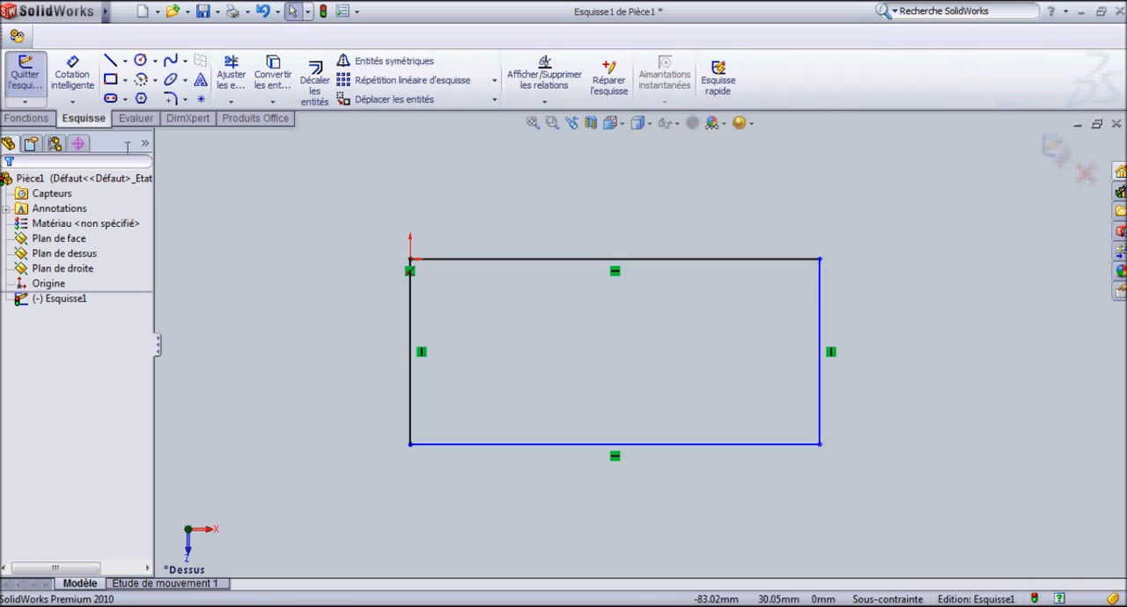
Dimension the rectangle's top edge and set its length to 150 mm.
click(82, 85)
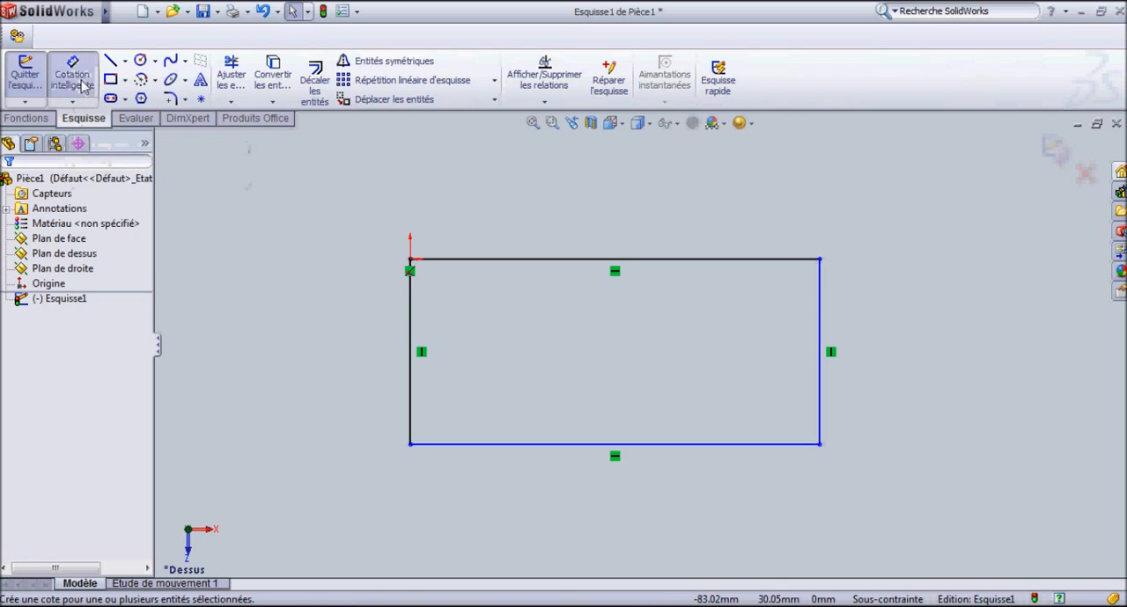
click(500, 267)
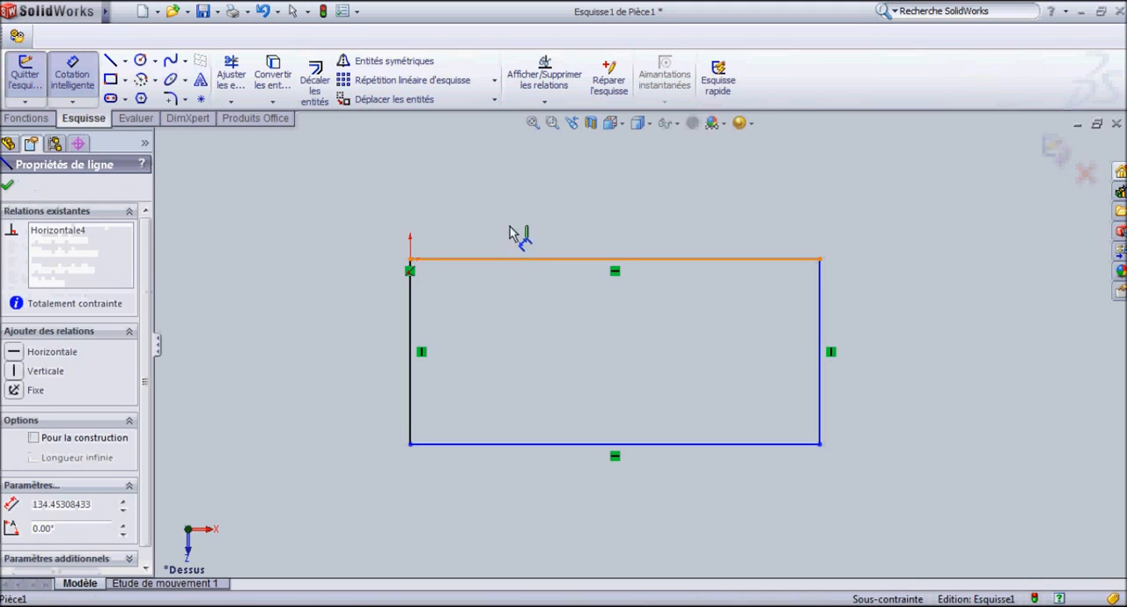
click(528, 212)
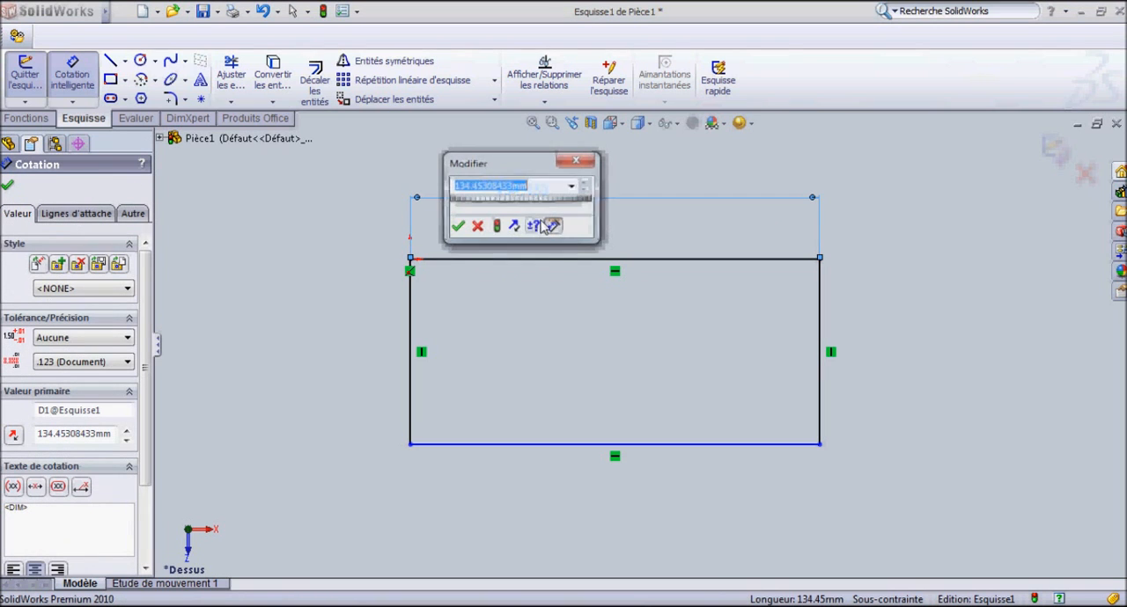
text(15)
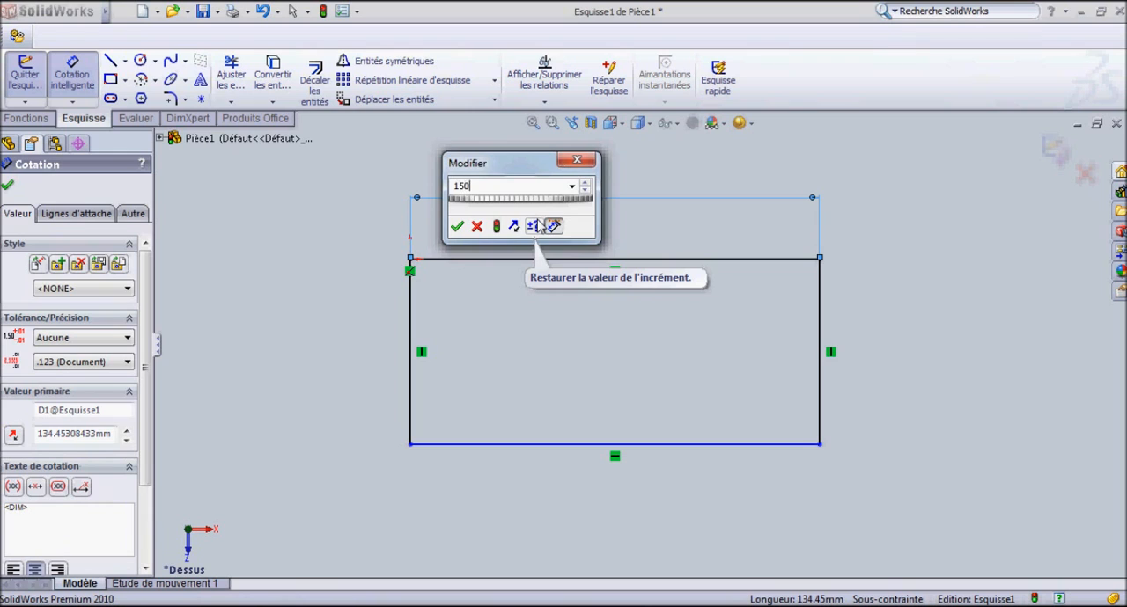
text(0)
key(Return)
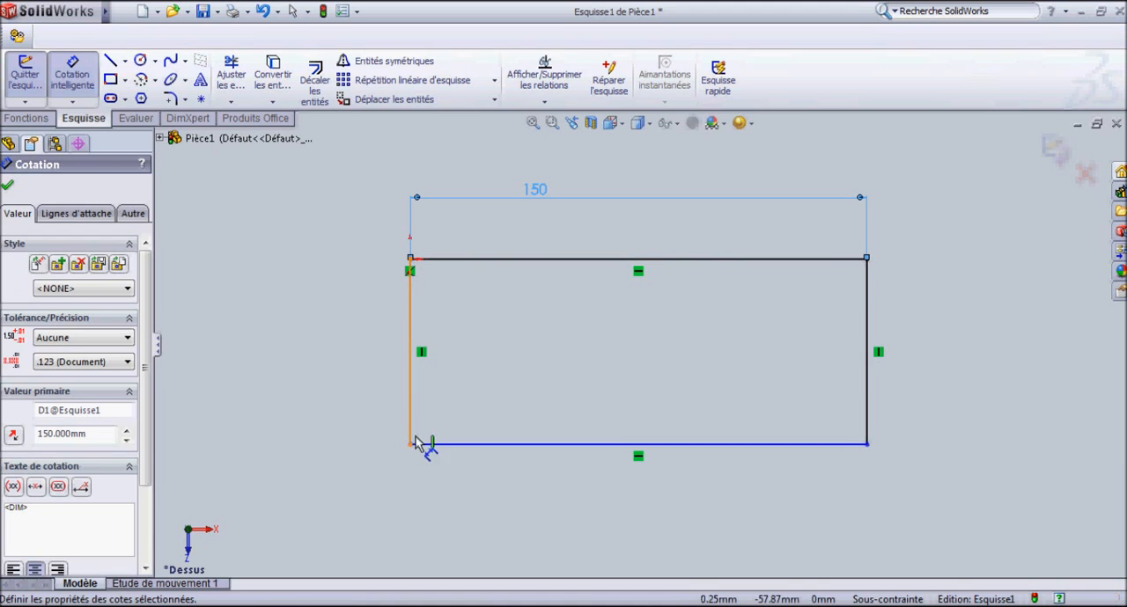
Try to add a second length dimension on the rectangle's bottom edge.
click(466, 447)
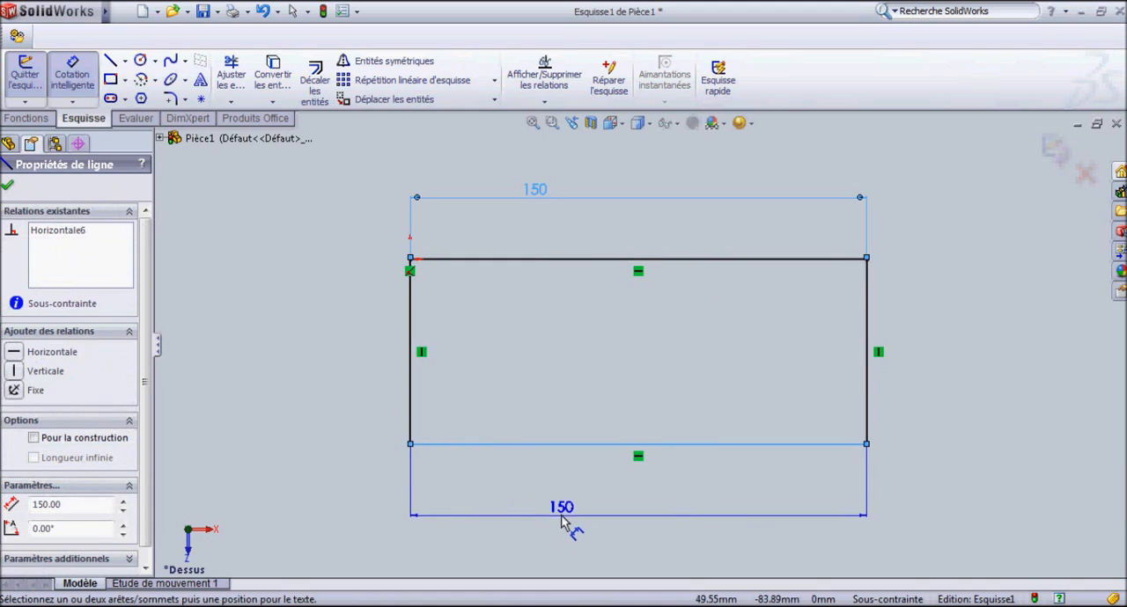
click(566, 520)
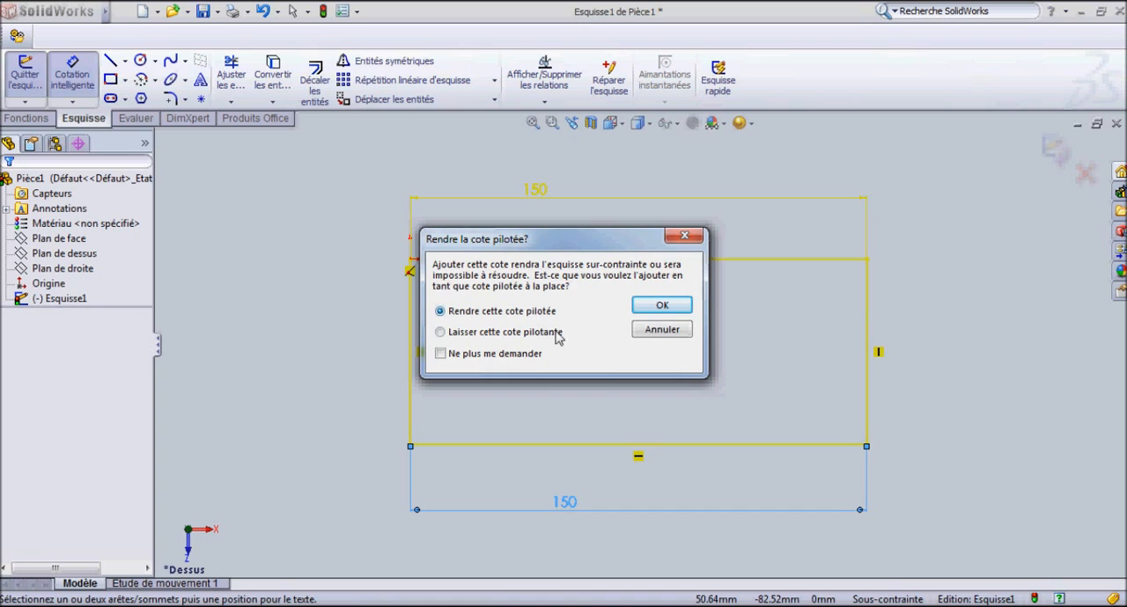
click(661, 332)
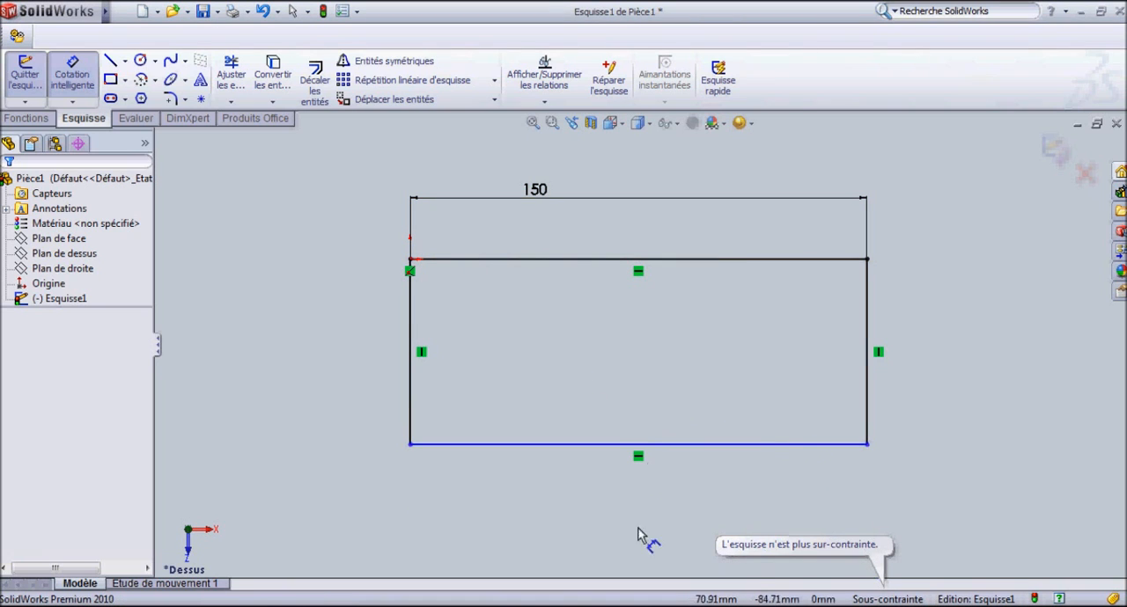
Dimension the rectangle's left edge and set its length to 70 mm.
click(410, 340)
click(307, 373)
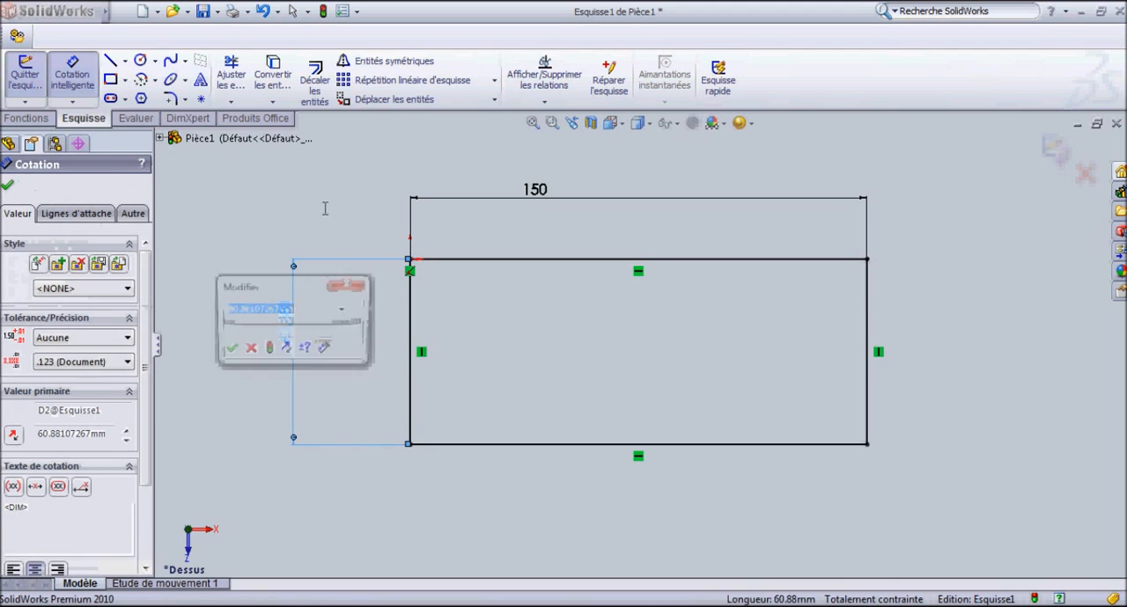
text(70)
key(Return)
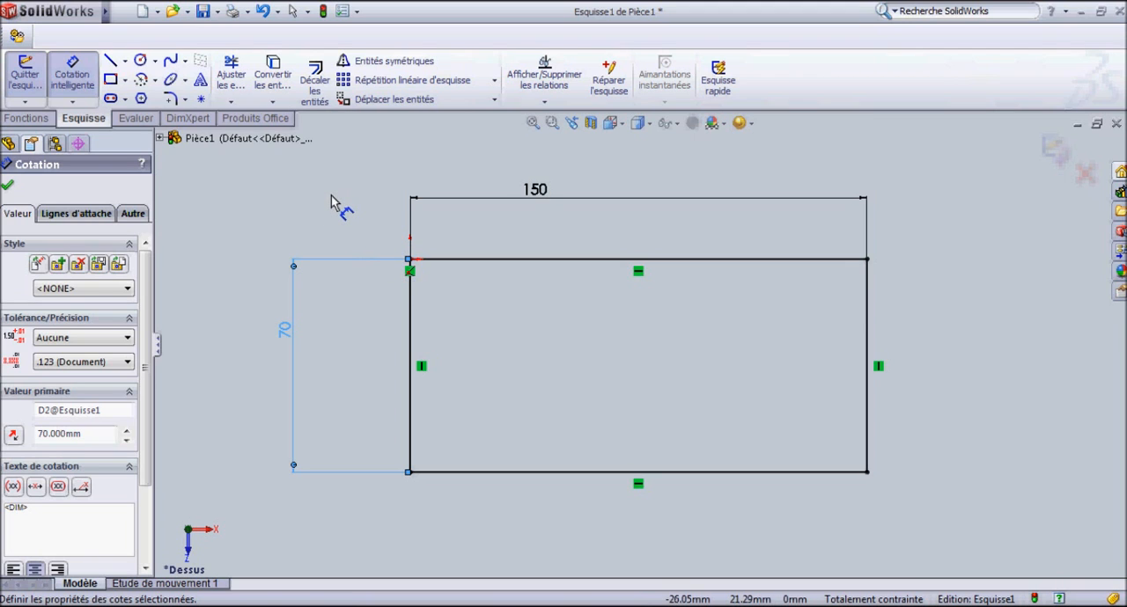
key(Escape)
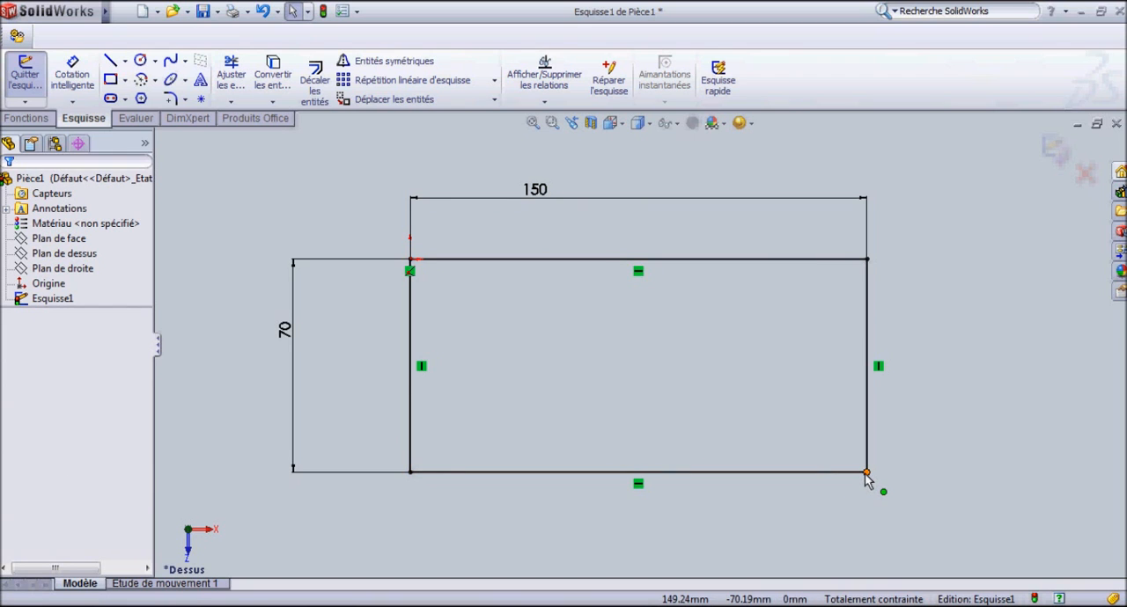
Check the constraint status of the rectangle's bottom and right edges.
click(767, 496)
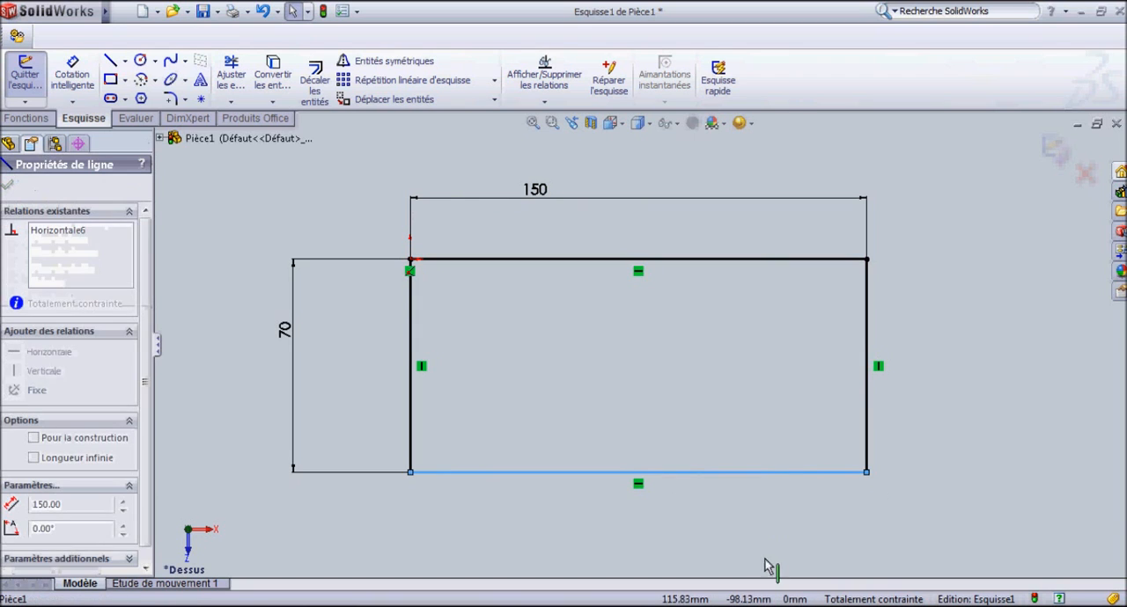
click(870, 454)
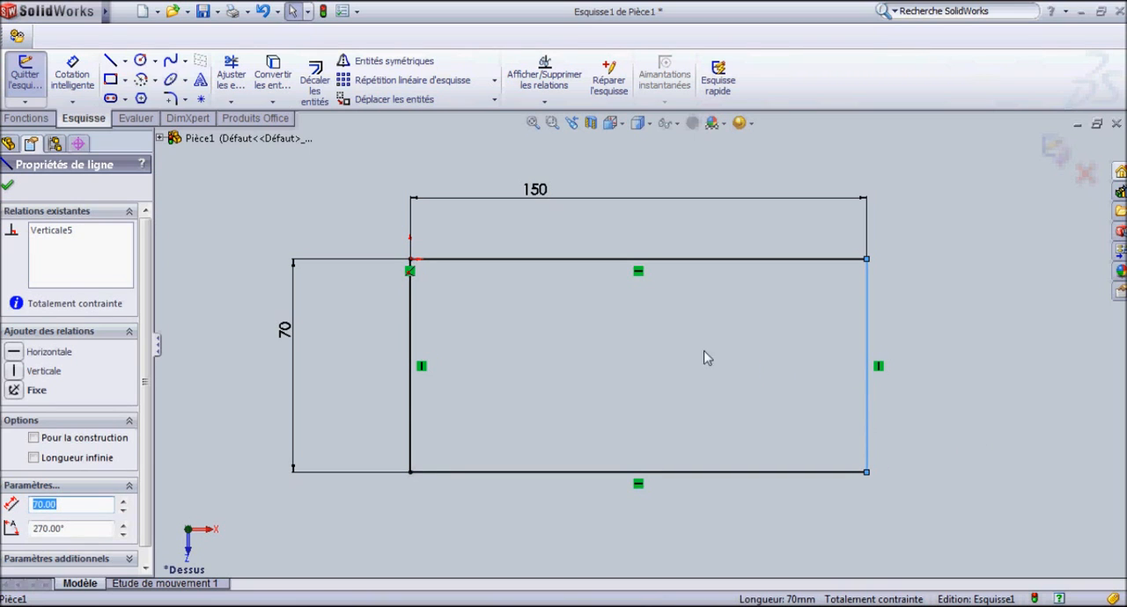
click(785, 169)
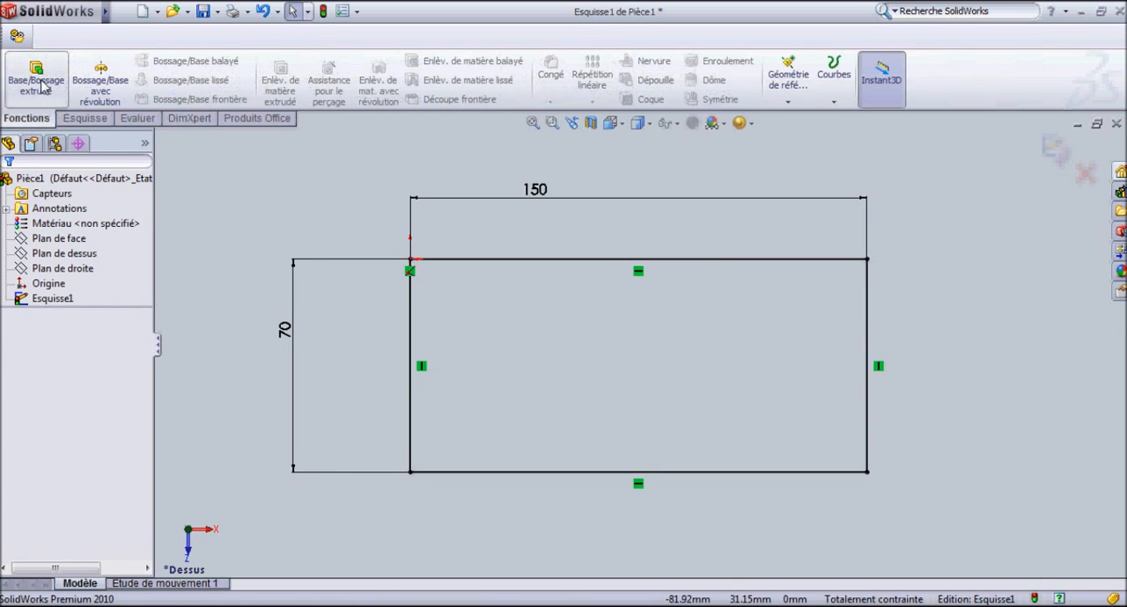
Extrude the rectangle as a boss to a depth of 50 mm with the Borgne end condition.
click(50, 83)
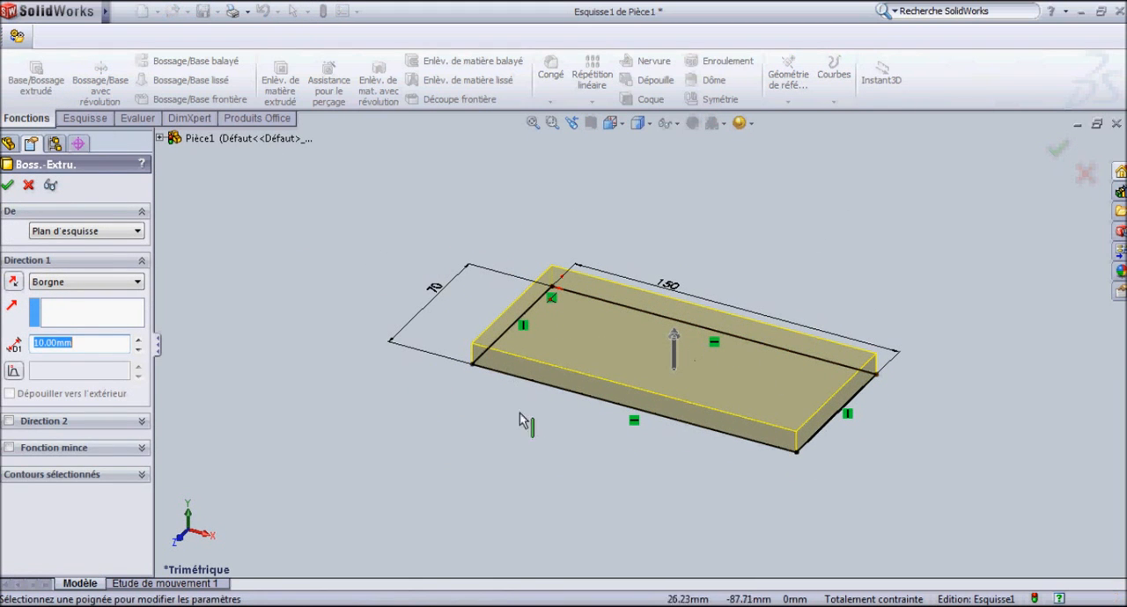
middle_drag(447, 252, 602, 388)
scroll(651, 354, down, 3)
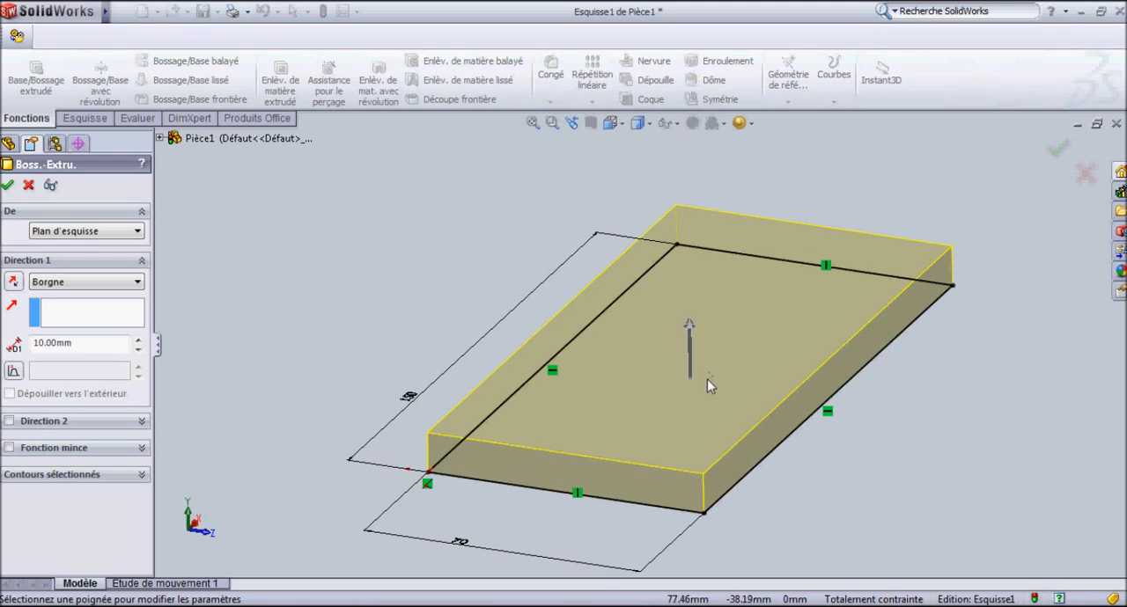
drag(65, 348, 23, 352)
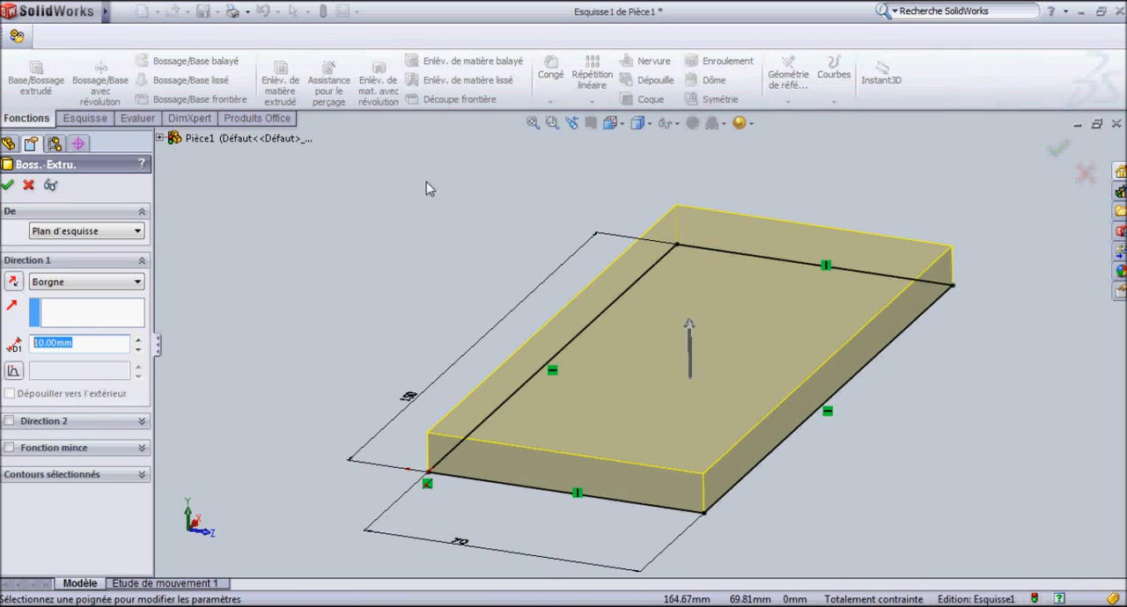
text(50)
key(Return)
scroll(728, 280, up, 4)
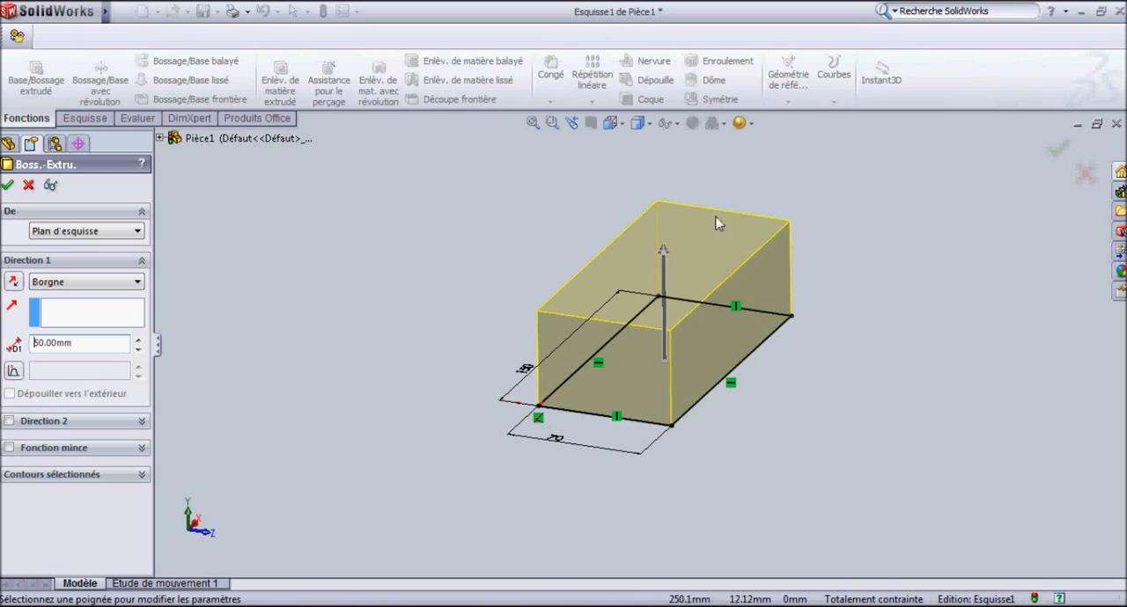
scroll(584, 282, down, 3)
scroll(599, 352, up, 2)
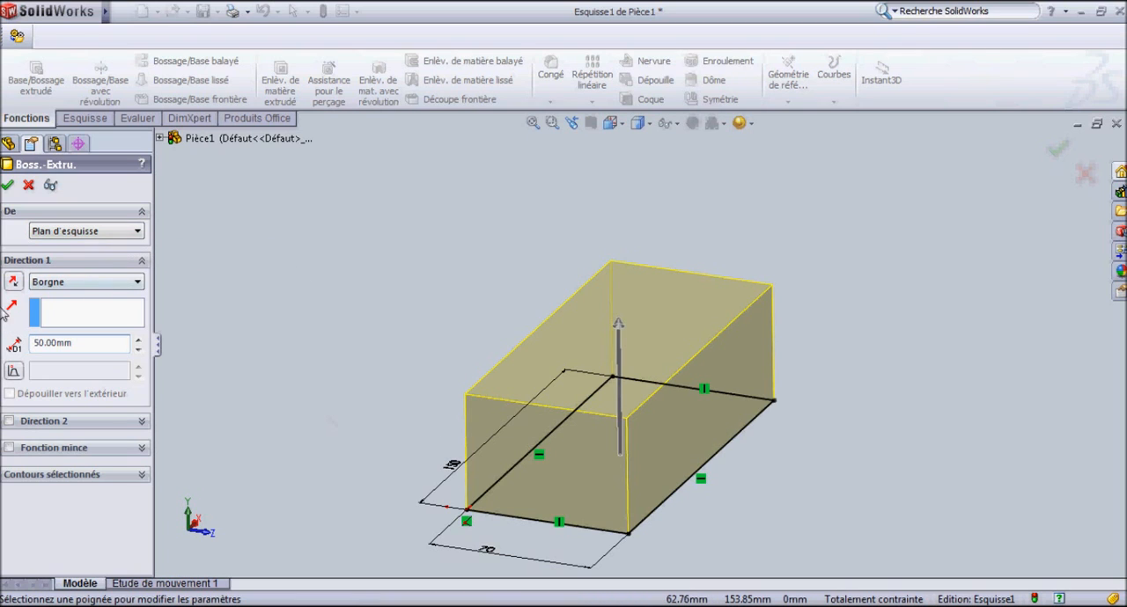
click(59, 285)
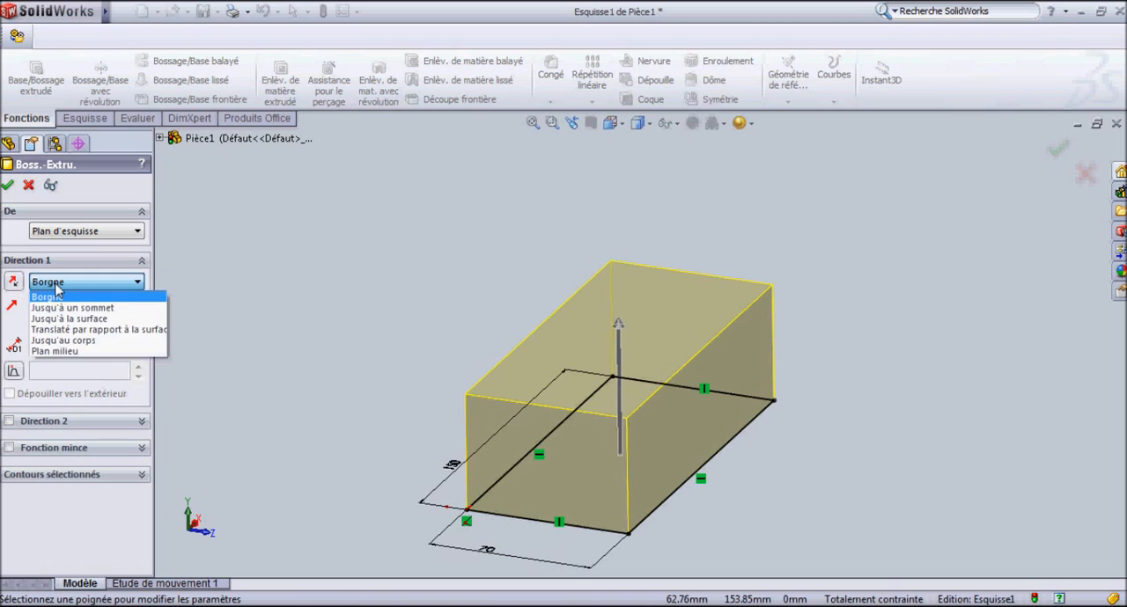
click(58, 290)
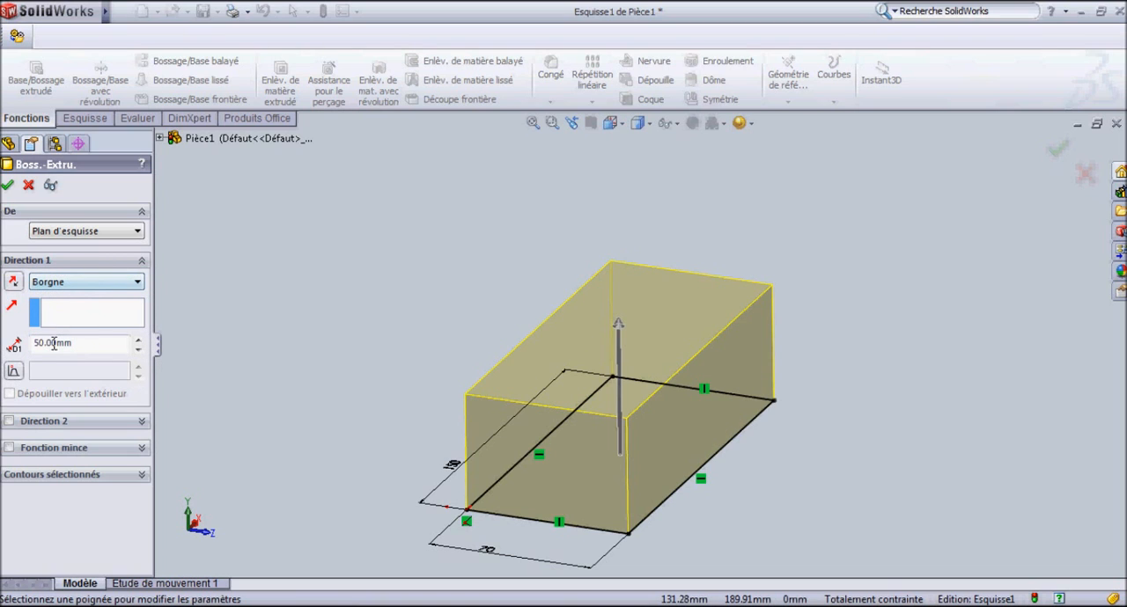
scroll(636, 486, down, 2)
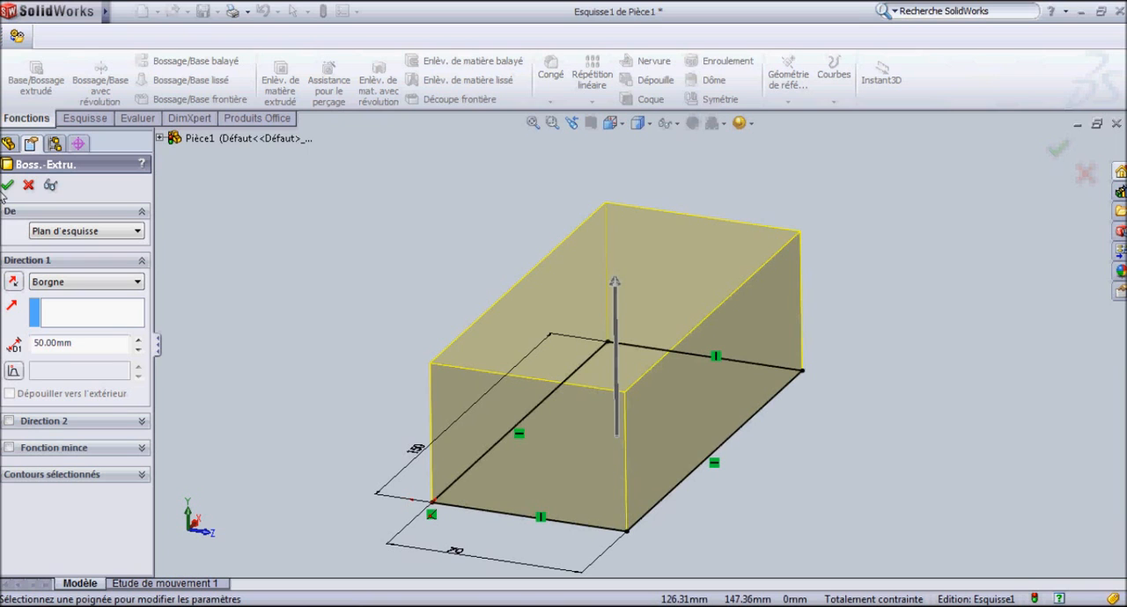
click(7, 187)
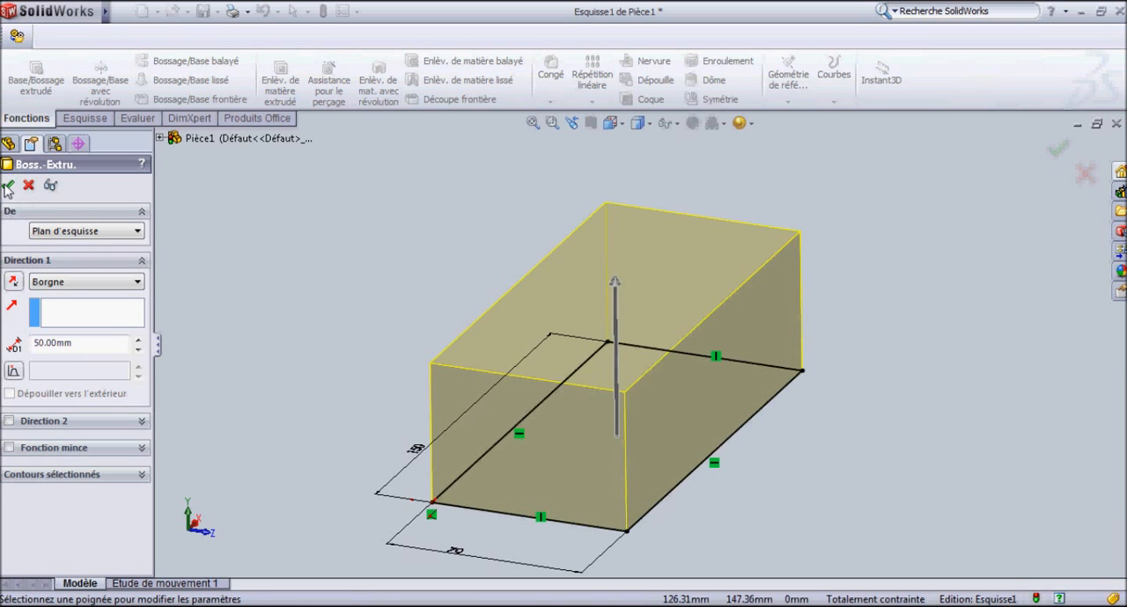
Start an extruded cut (Enlèv. de matière extrudé) with a sketch on the block's top face, viewed normal to that face.
scroll(618, 366, up, 4)
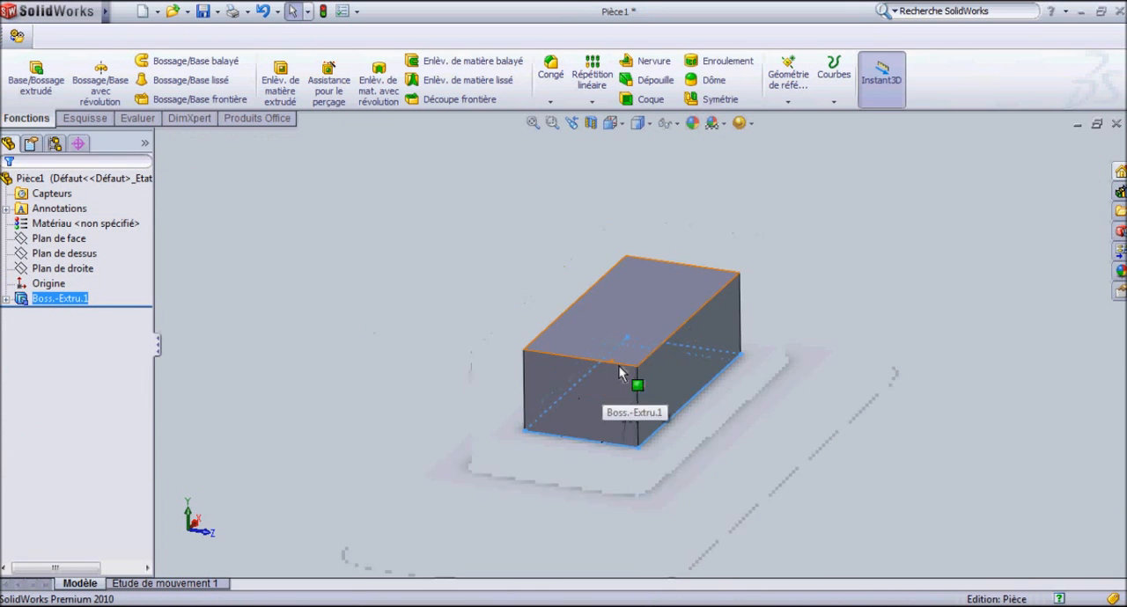
middle_drag(654, 396, 616, 423)
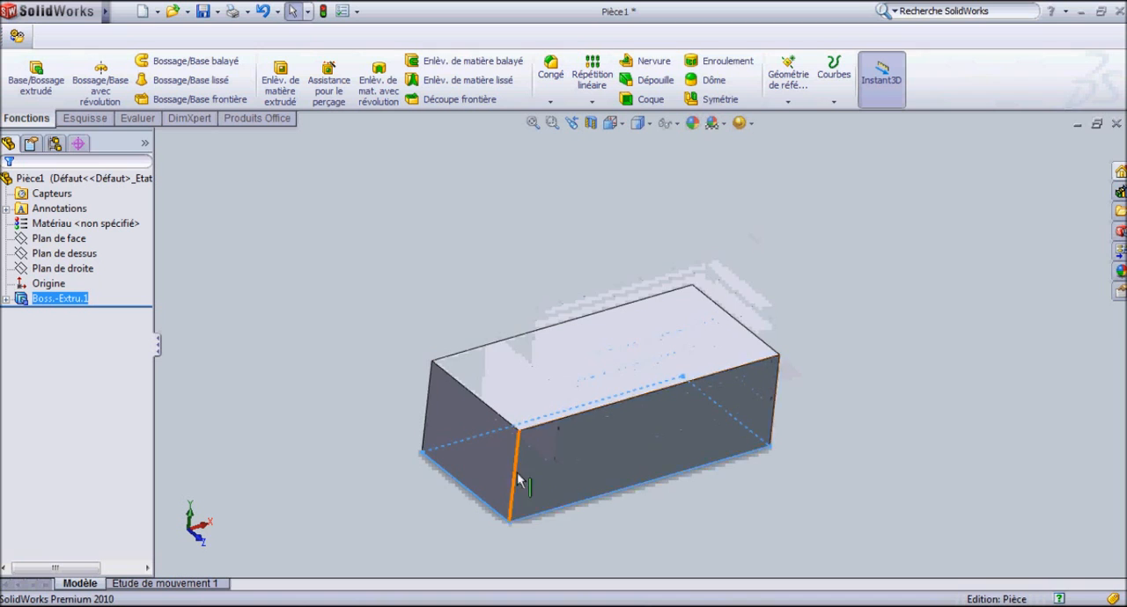
scroll(515, 467, down, 4)
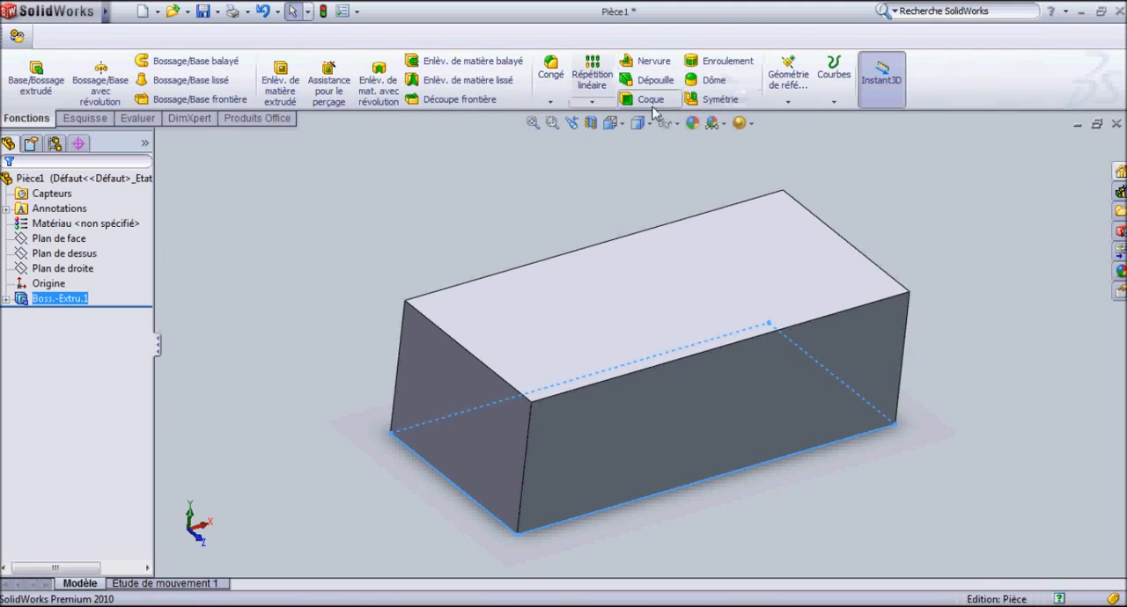
click(287, 93)
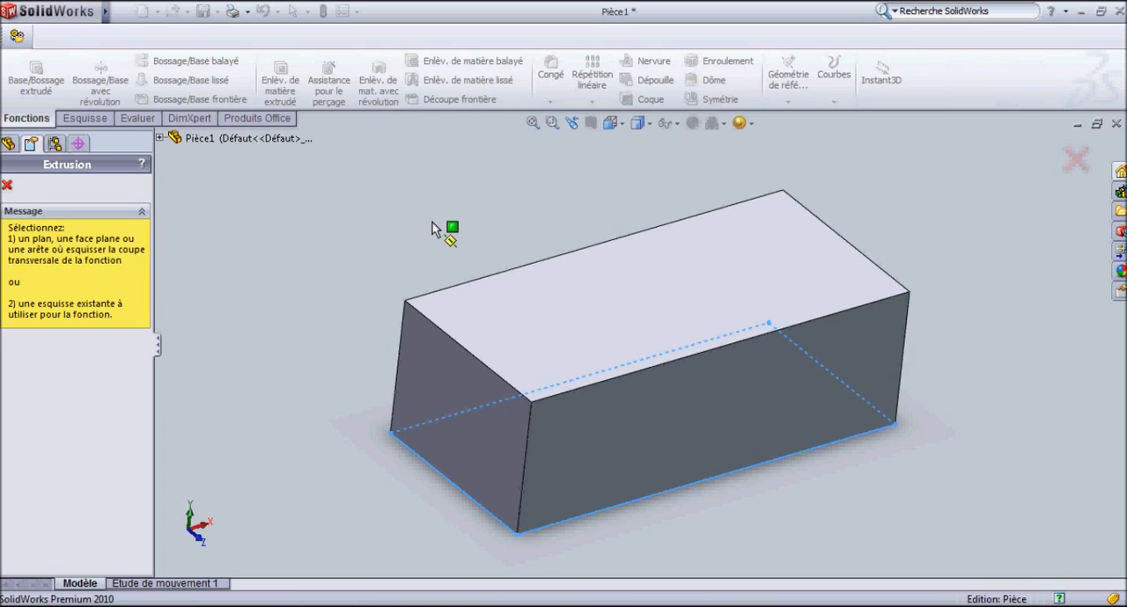
click(607, 308)
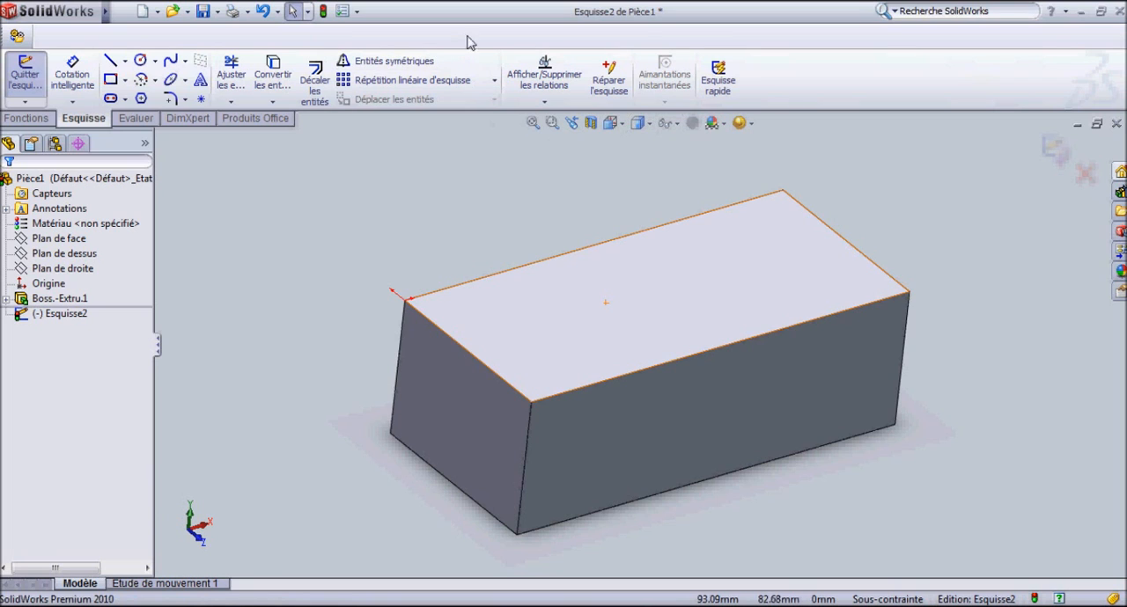
click(618, 129)
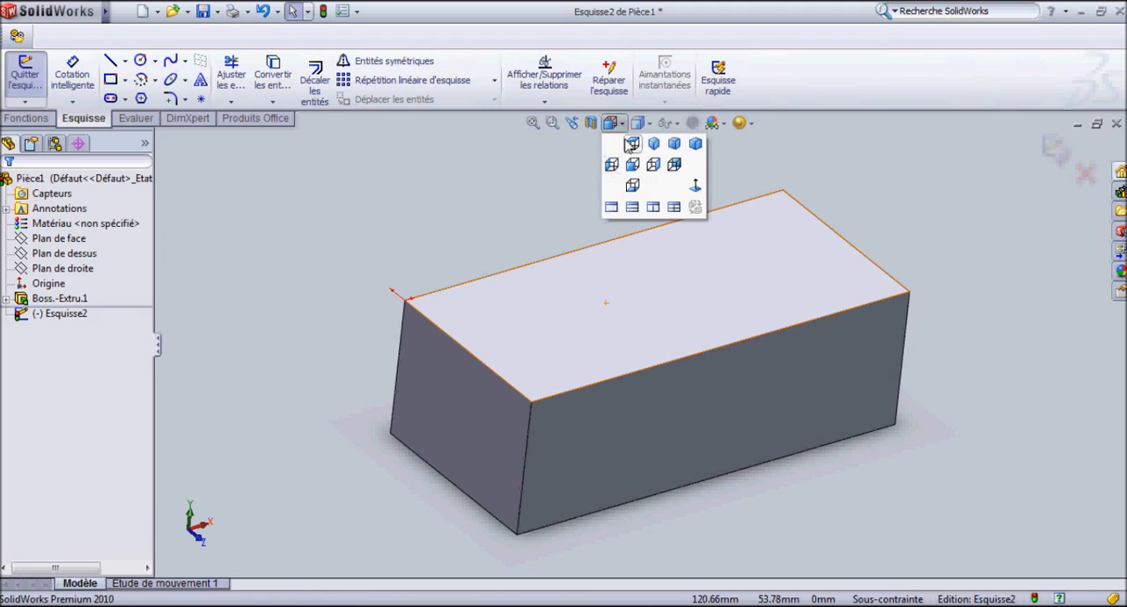
click(694, 186)
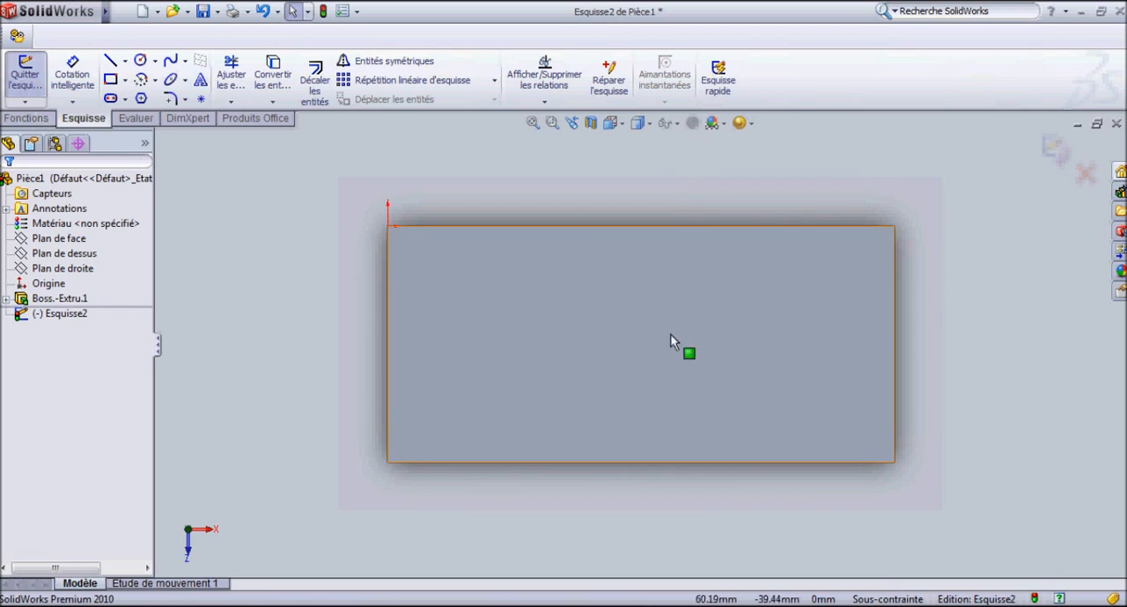
scroll(463, 352, down, 2)
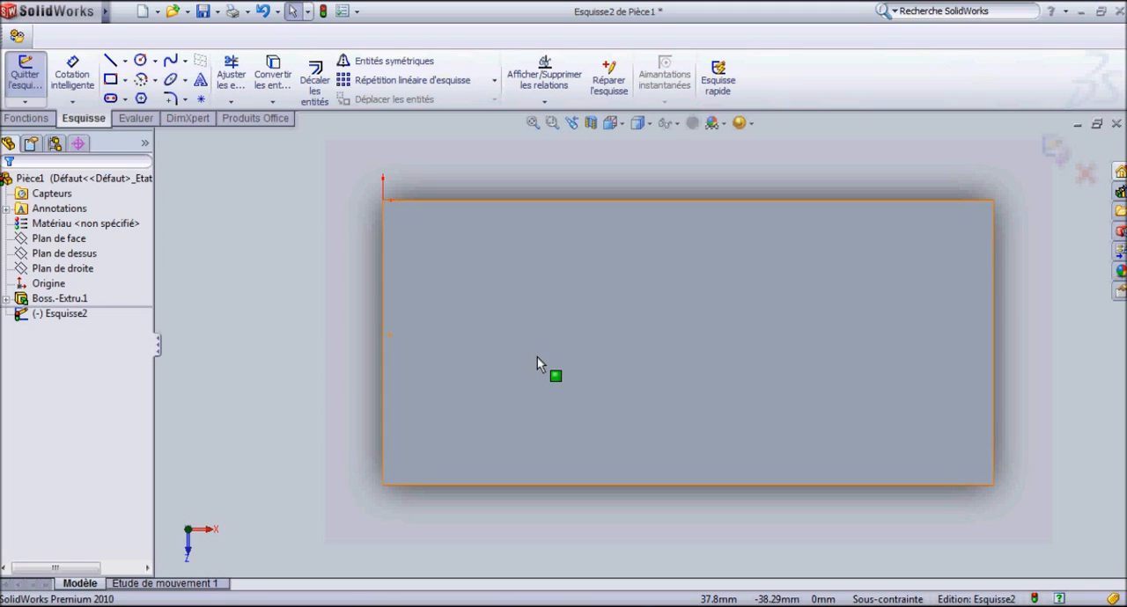
Draw a corner rectangle from the face's top edge to its bottom edge near the left end, adjusting its sides to about 18 mm wide.
click(110, 79)
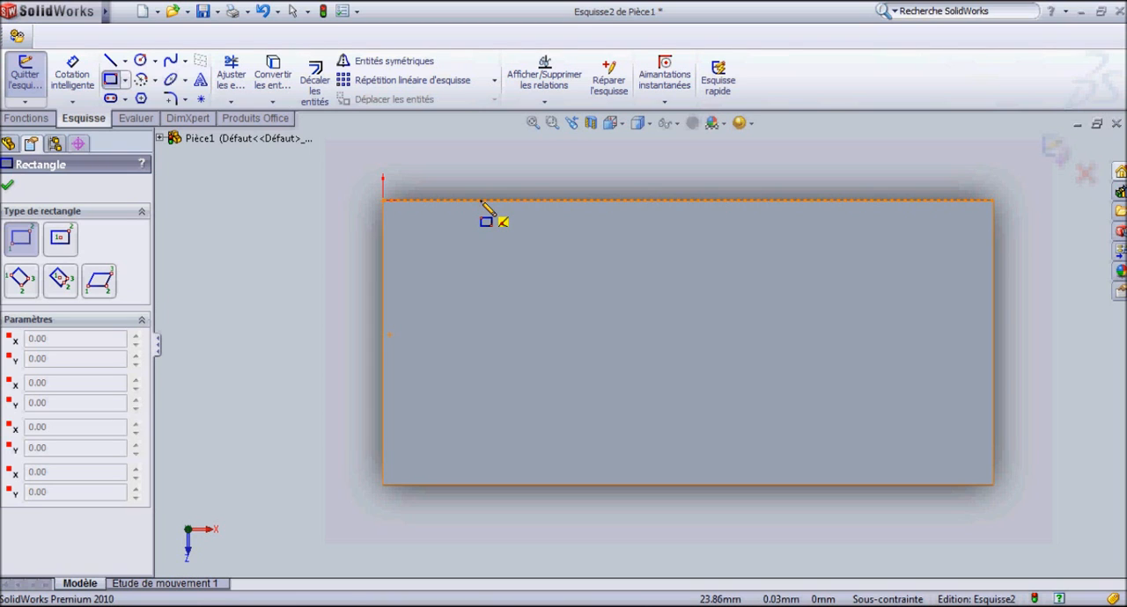
mouse_move(481, 202)
mouse_down()
mouse_move(550, 324)
mouse_move(598, 485)
mouse_move(569, 485)
mouse_up()
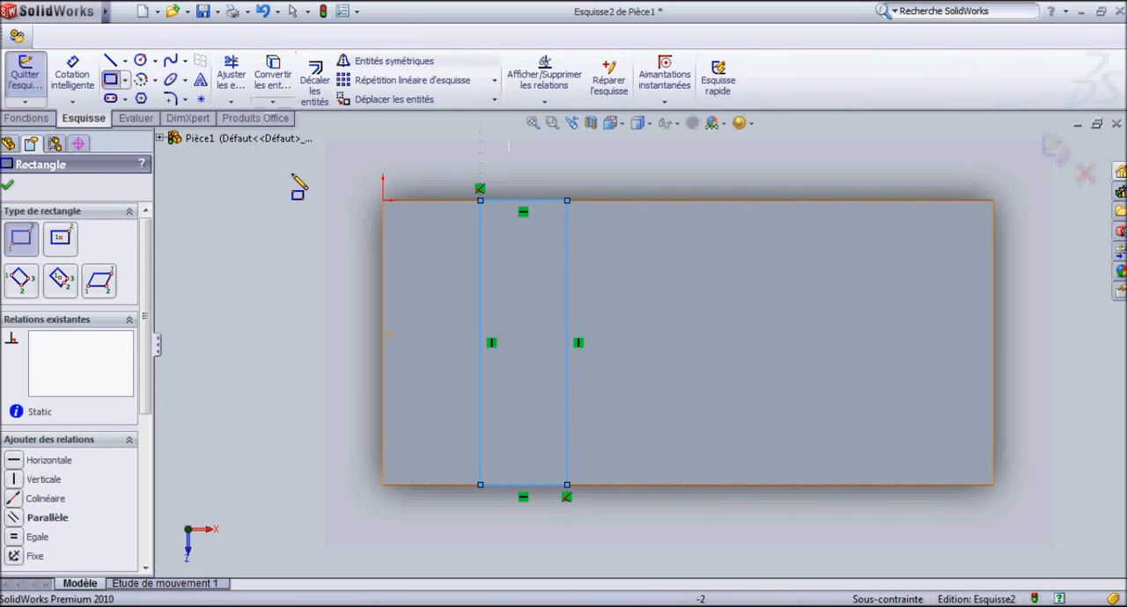
key(Escape)
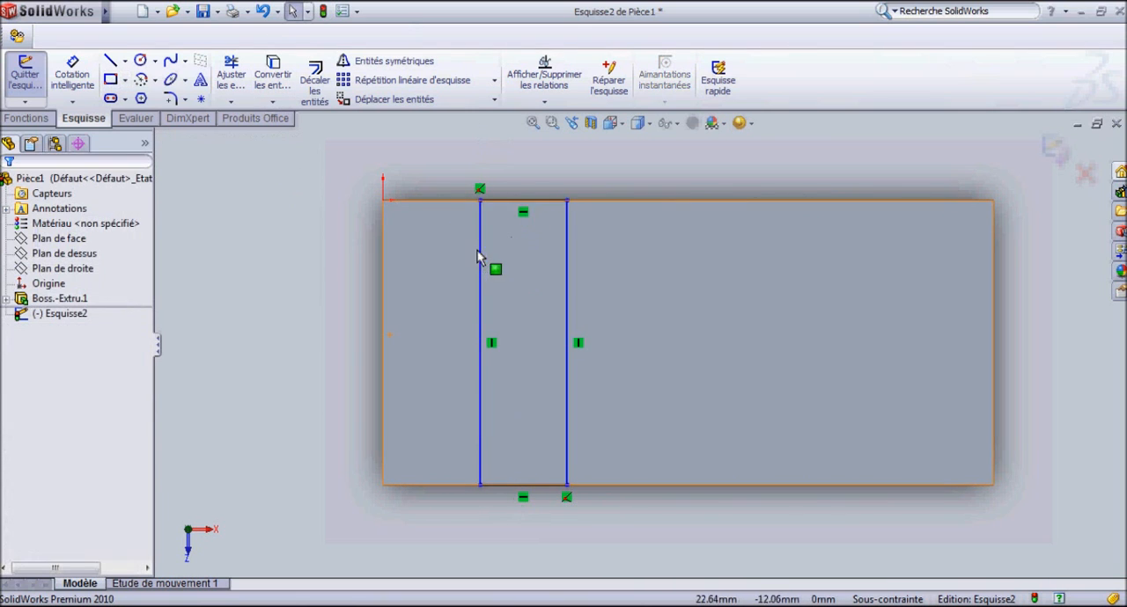
drag(568, 264, 466, 264)
Examine the relations and constraint status of the narrow rectangle's top edge.
click(498, 202)
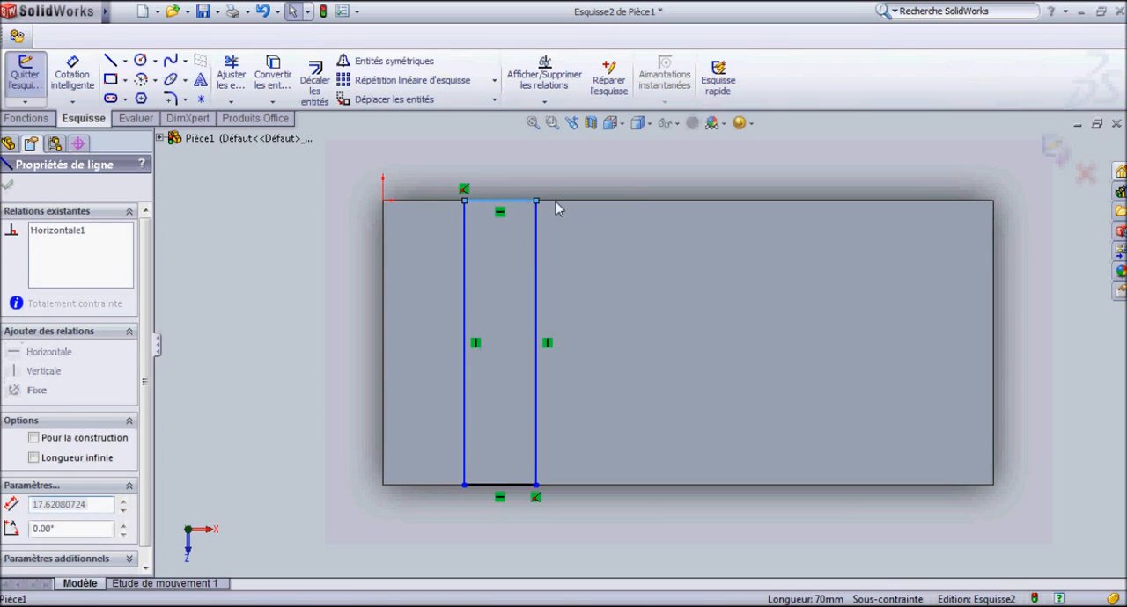
click(491, 178)
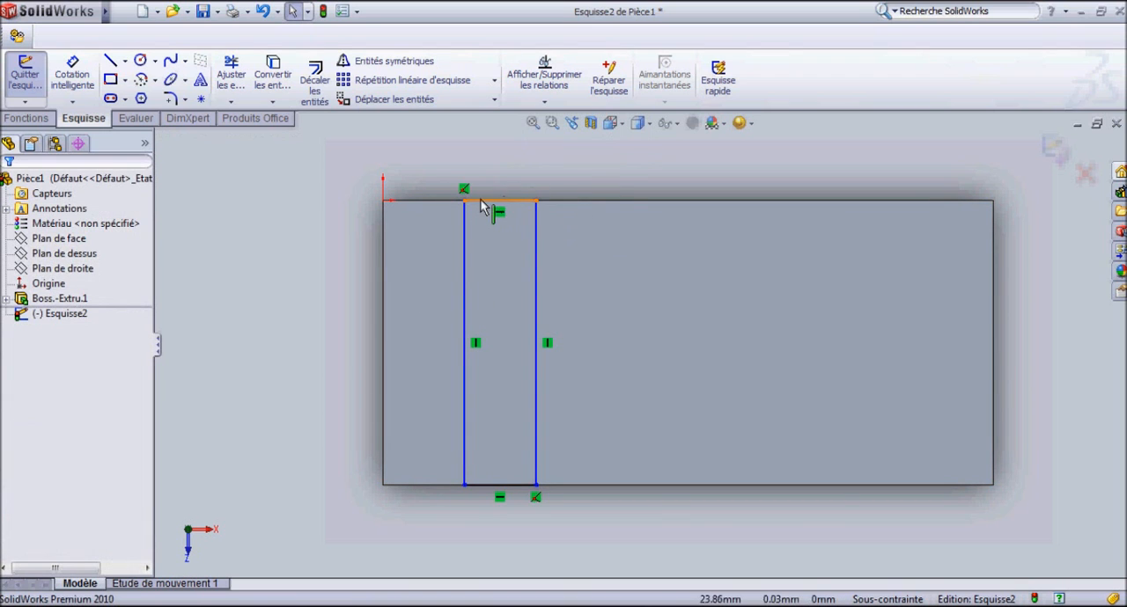
click(483, 201)
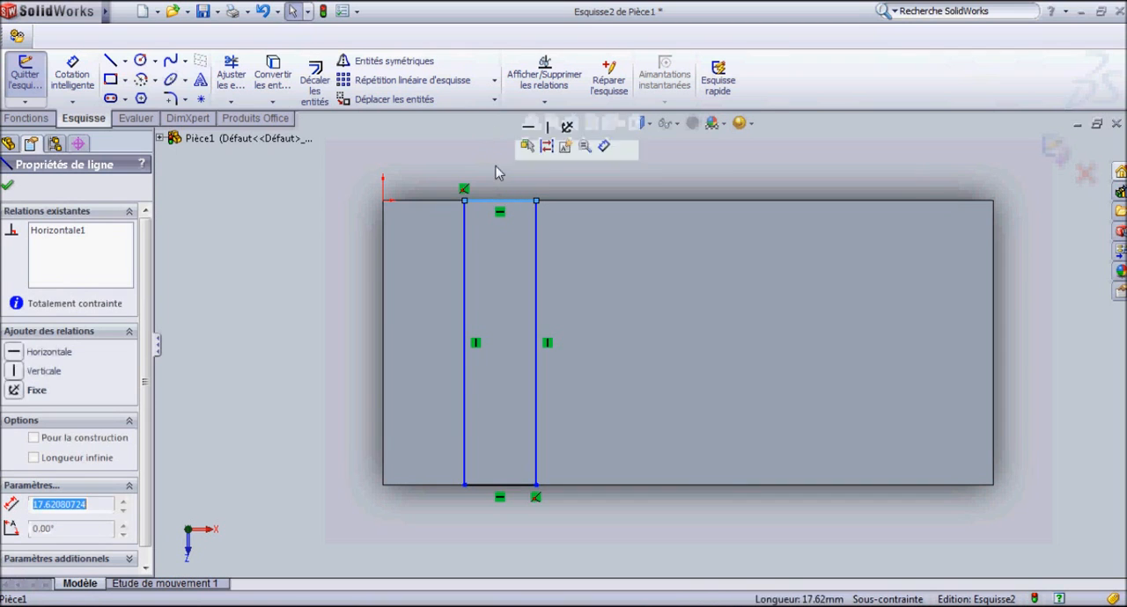
click(493, 176)
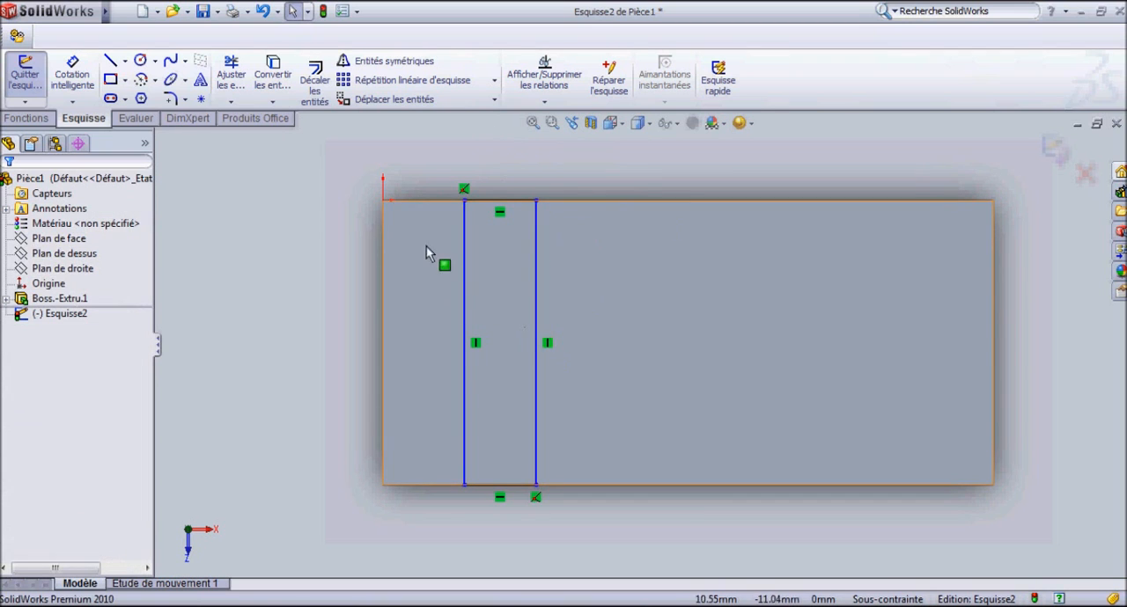
Dimension the narrow rectangle's top edge and set its width to 30 mm.
click(72, 77)
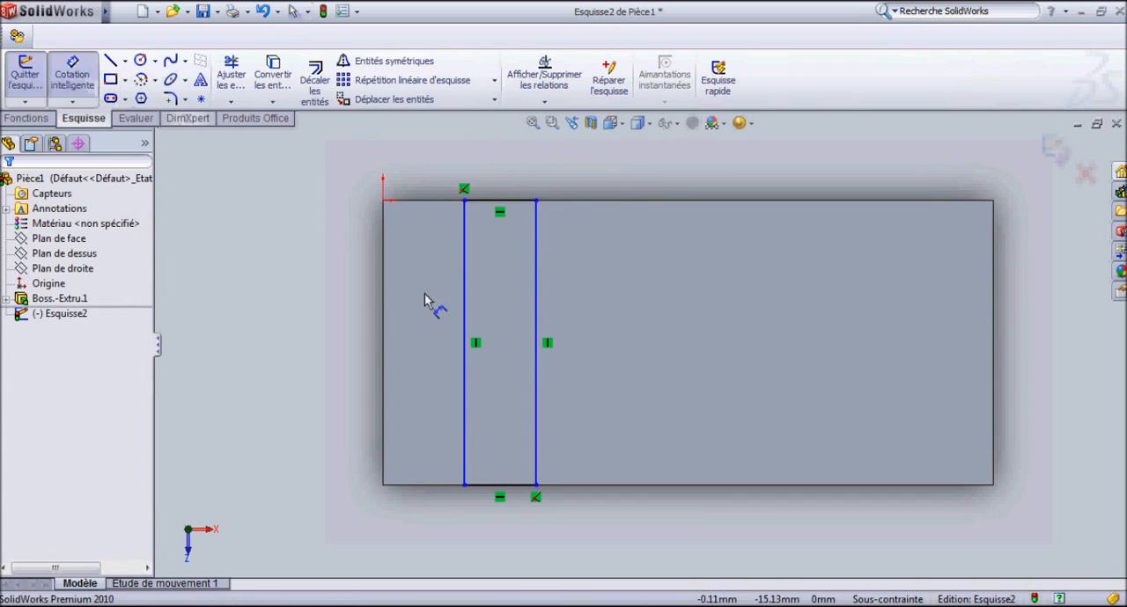
click(500, 202)
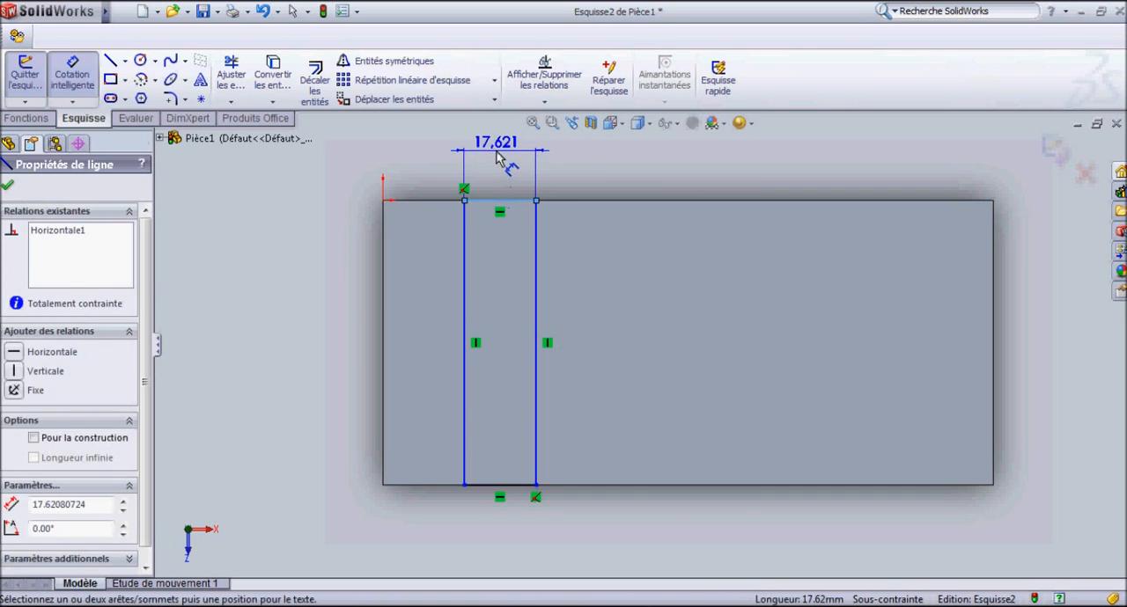
click(509, 163)
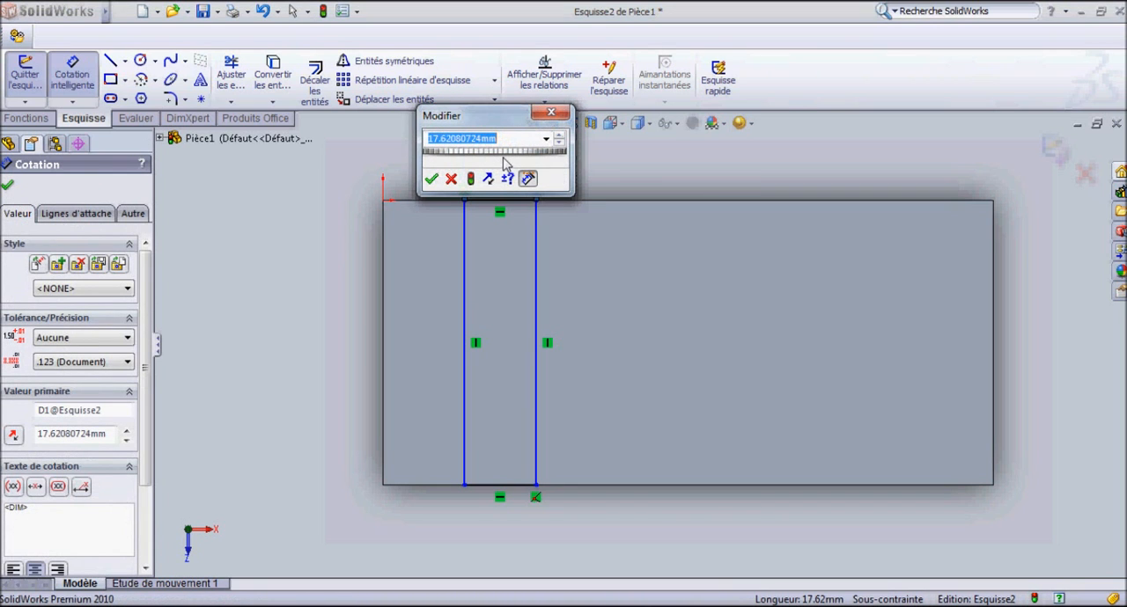
key(Return)
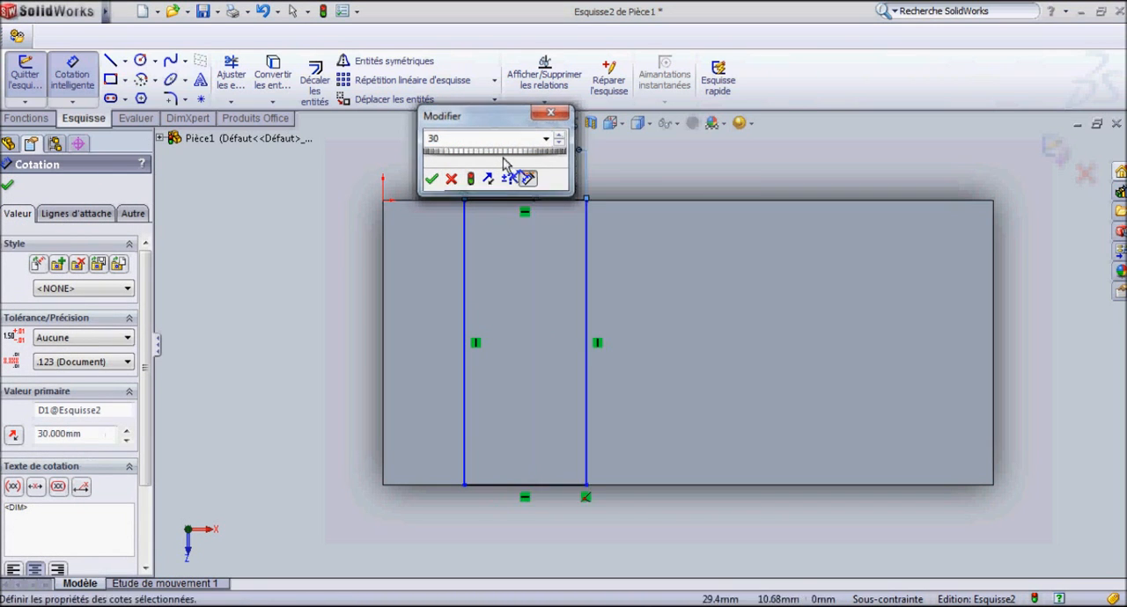
Dimension the distance between the rectangle's left side and the block's left edge, and set it to 30 mm.
click(464, 312)
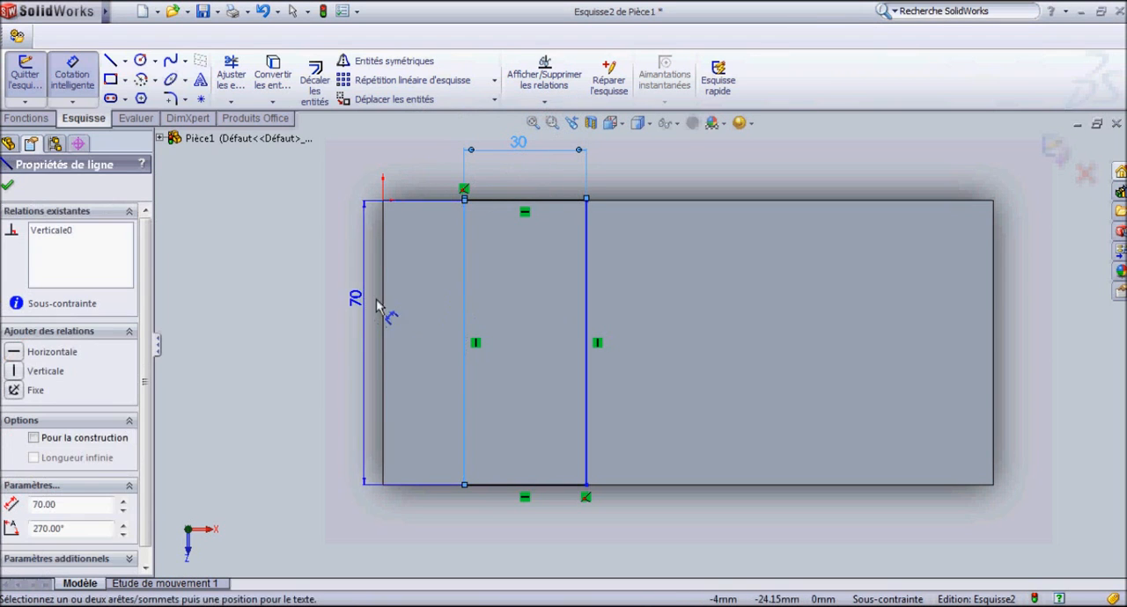
click(381, 310)
click(402, 520)
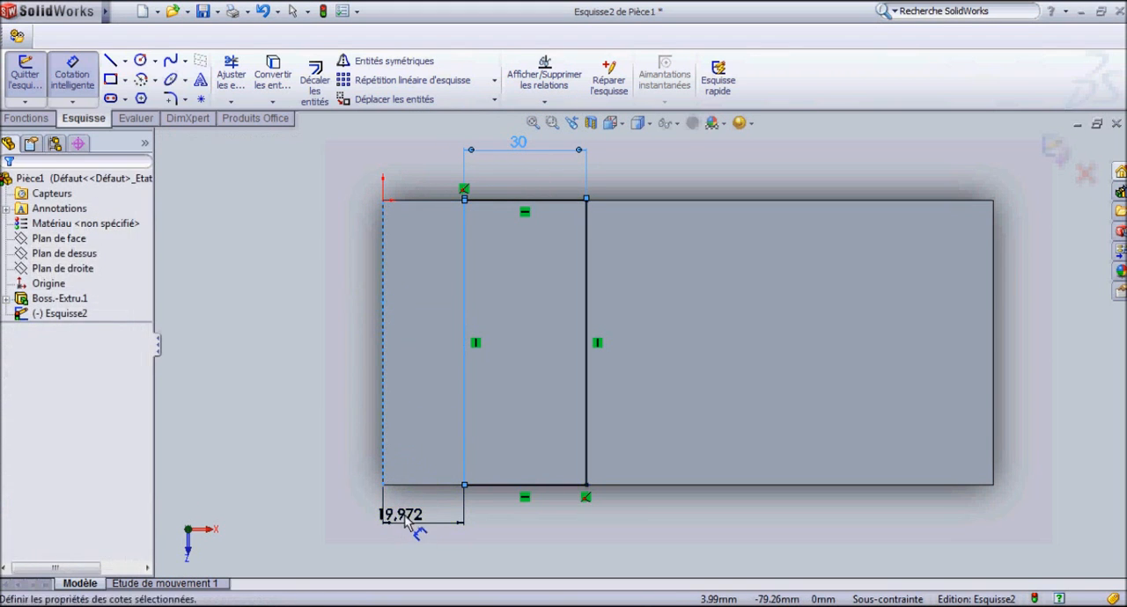
text(30)
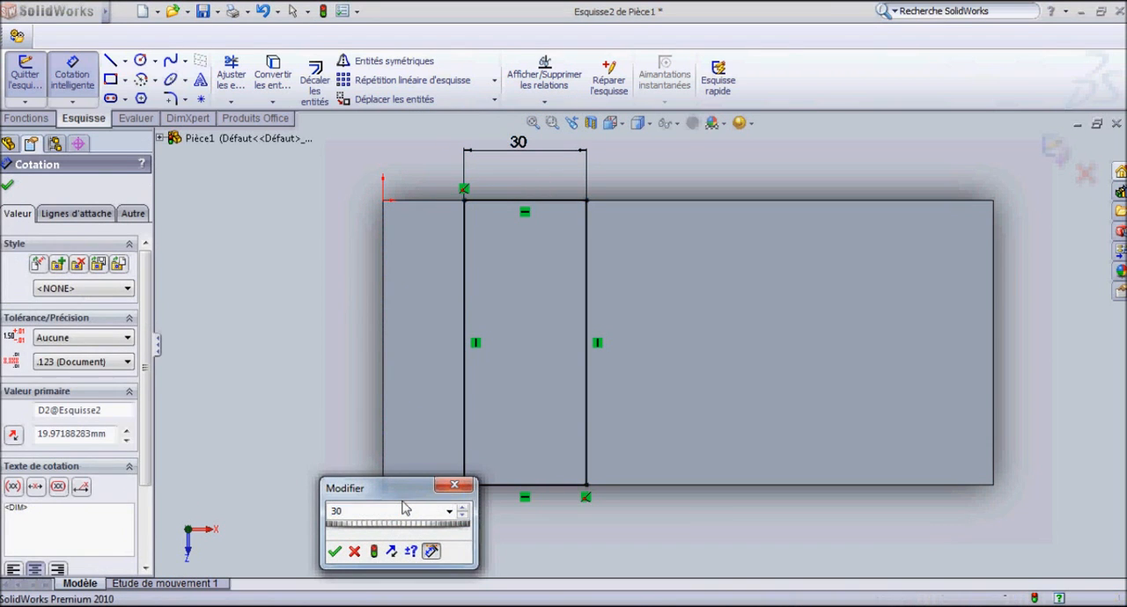
key(Return)
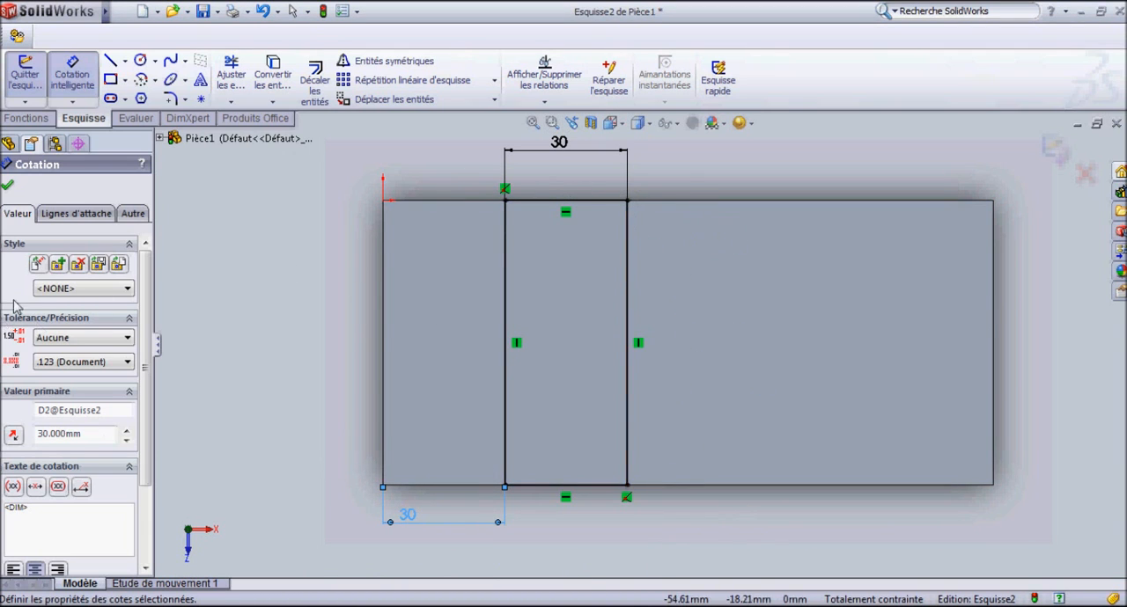
Start an extruded cut (Enlèv. de matière extrudé) from the slot sketch, viewing its preview at an angle.
click(33, 121)
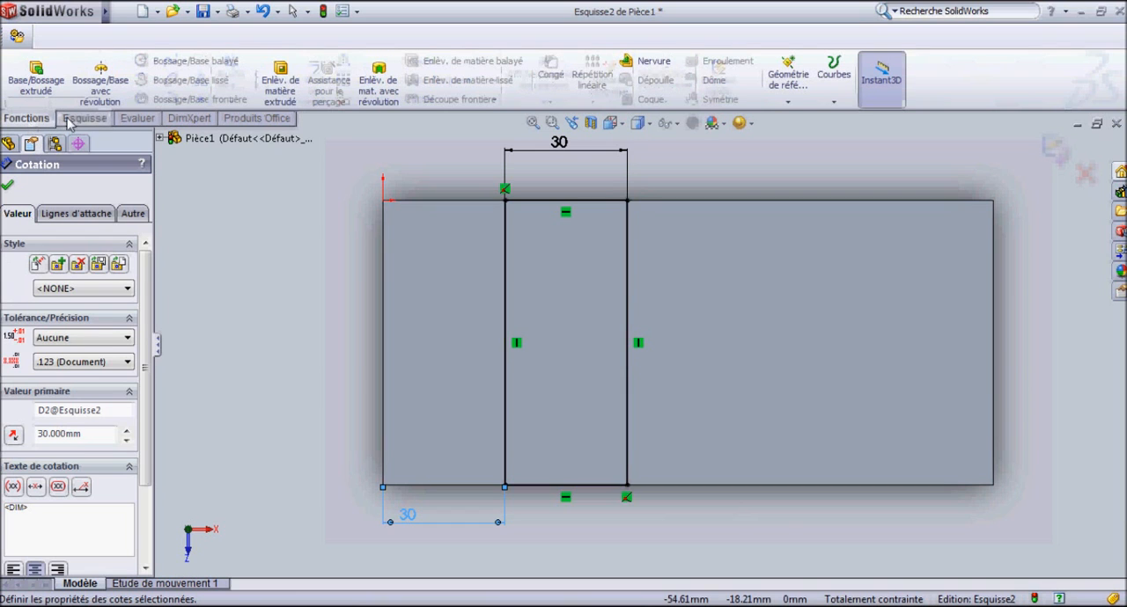
click(279, 74)
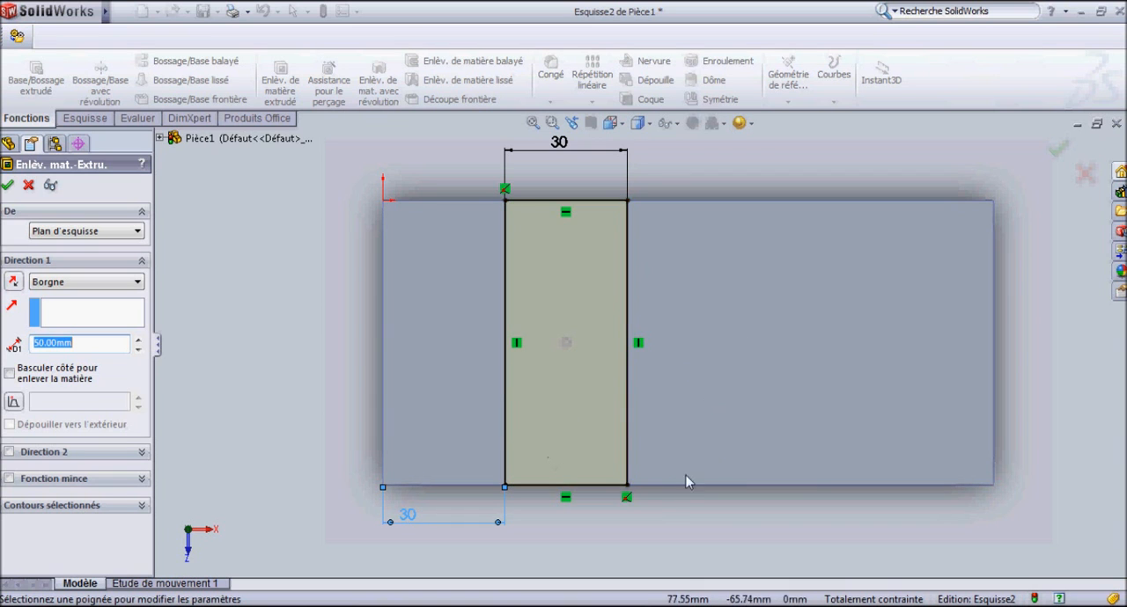
middle_drag(695, 501, 493, 488)
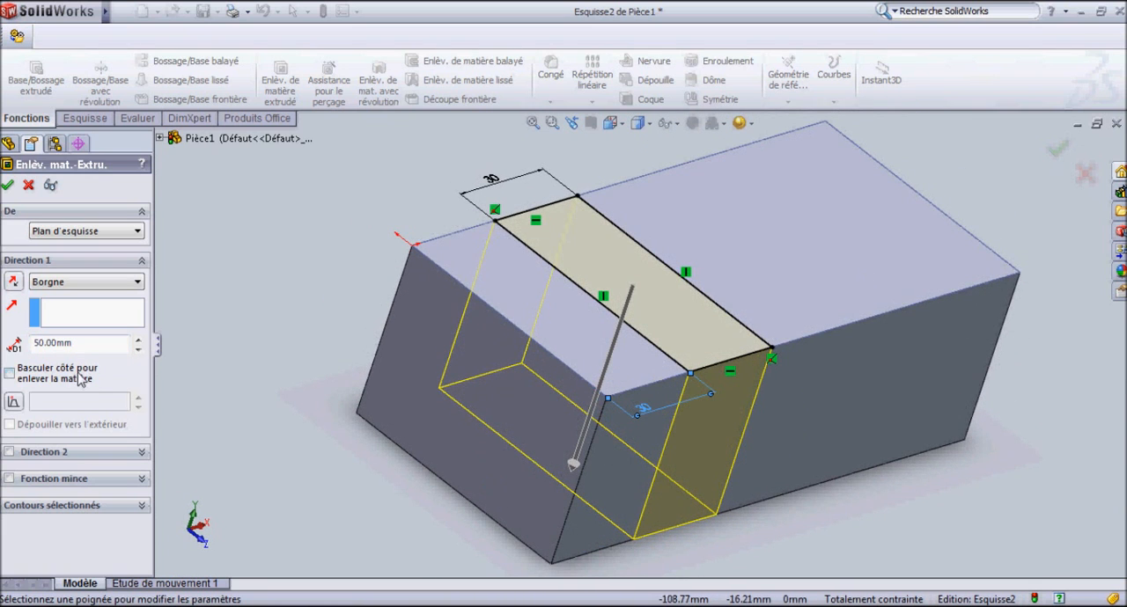
Examine the cut preview through the block from several zoom levels and viewing angles, including the front.
scroll(352, 260, up, 2)
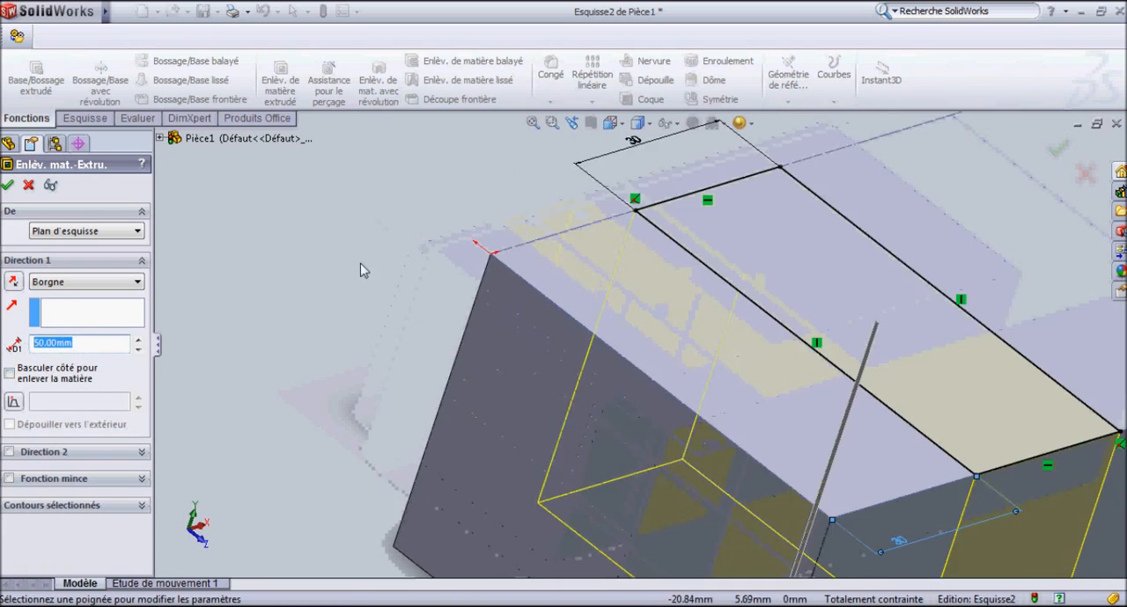
scroll(378, 277, down, 6)
scroll(748, 279, down, 3)
scroll(631, 466, up, 6)
scroll(625, 461, down, 4)
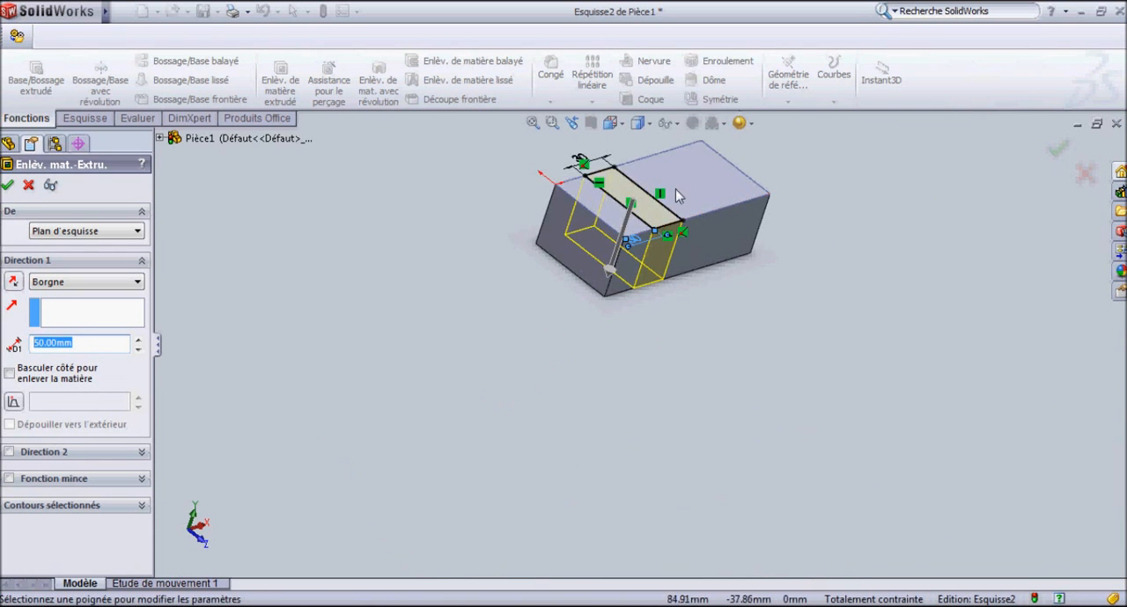
scroll(654, 268, up, 4)
scroll(654, 256, down, 4)
scroll(608, 368, down, 4)
scroll(612, 366, up, 2)
middle_drag(610, 368, 647, 78)
scroll(650, 305, down, 3)
scroll(650, 307, up, 3)
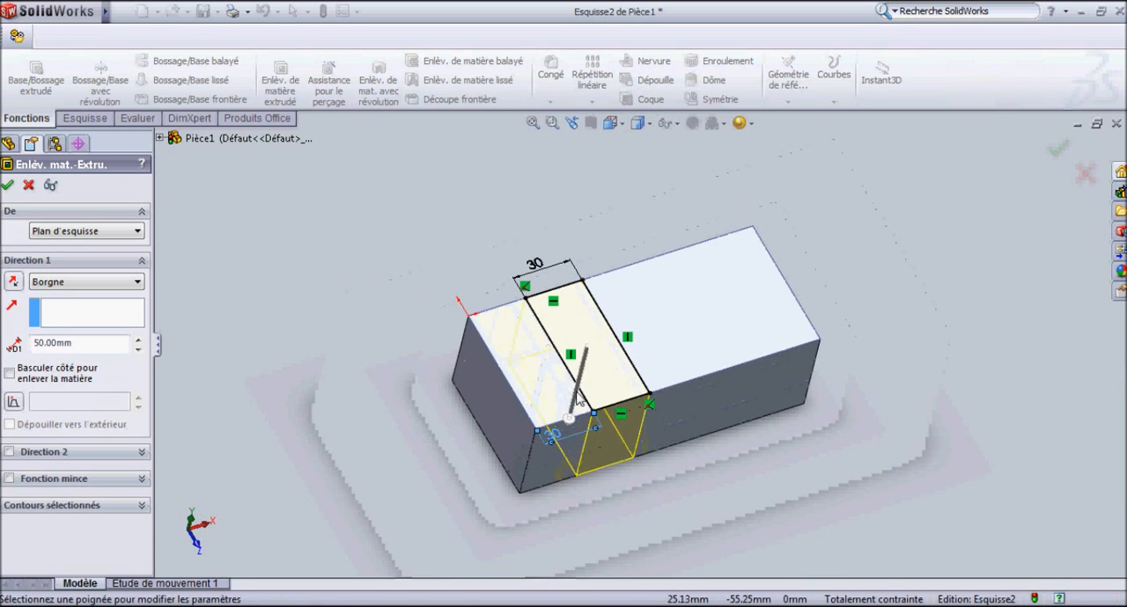
scroll(574, 418, down, 1)
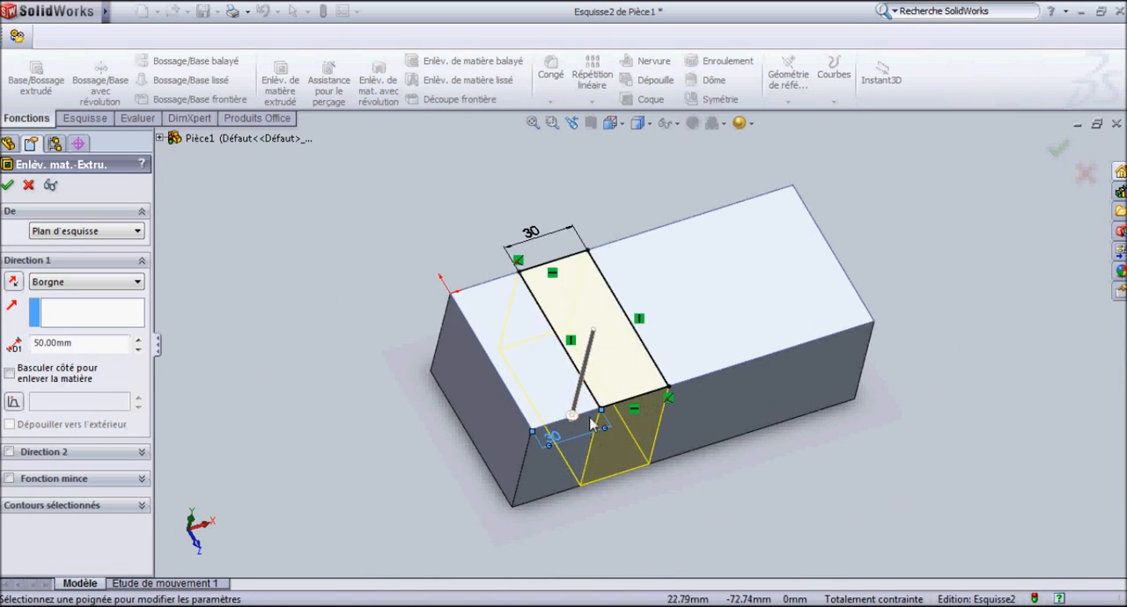
scroll(602, 416, up, 7)
scroll(632, 351, down, 5)
scroll(1029, 187, down, 6)
scroll(816, 296, up, 8)
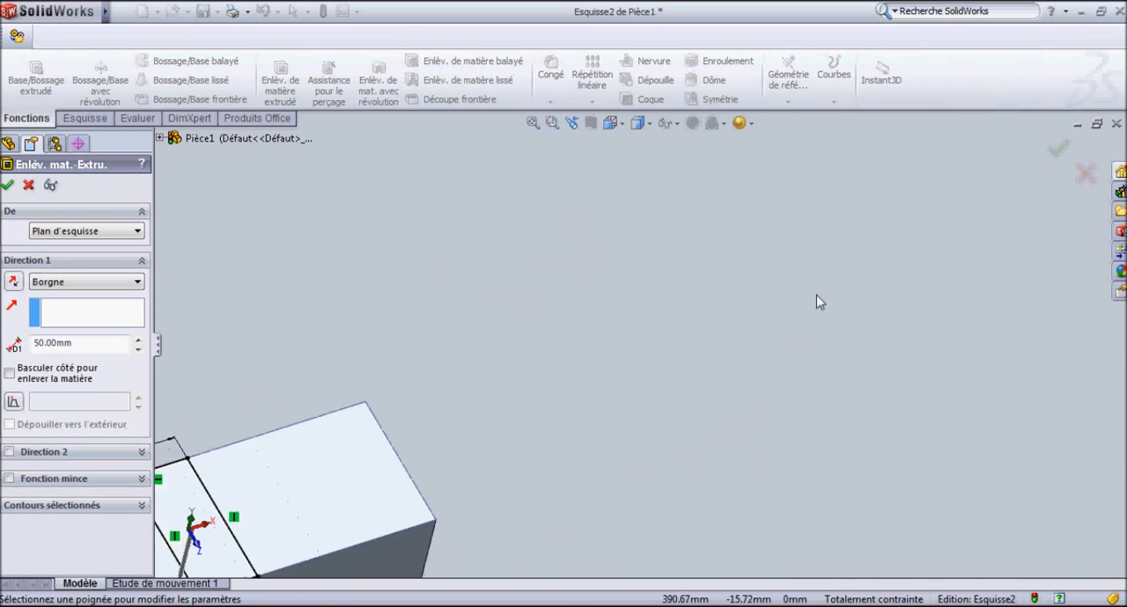
scroll(326, 501, down, 5)
scroll(422, 520, up, 7)
scroll(493, 537, down, 6)
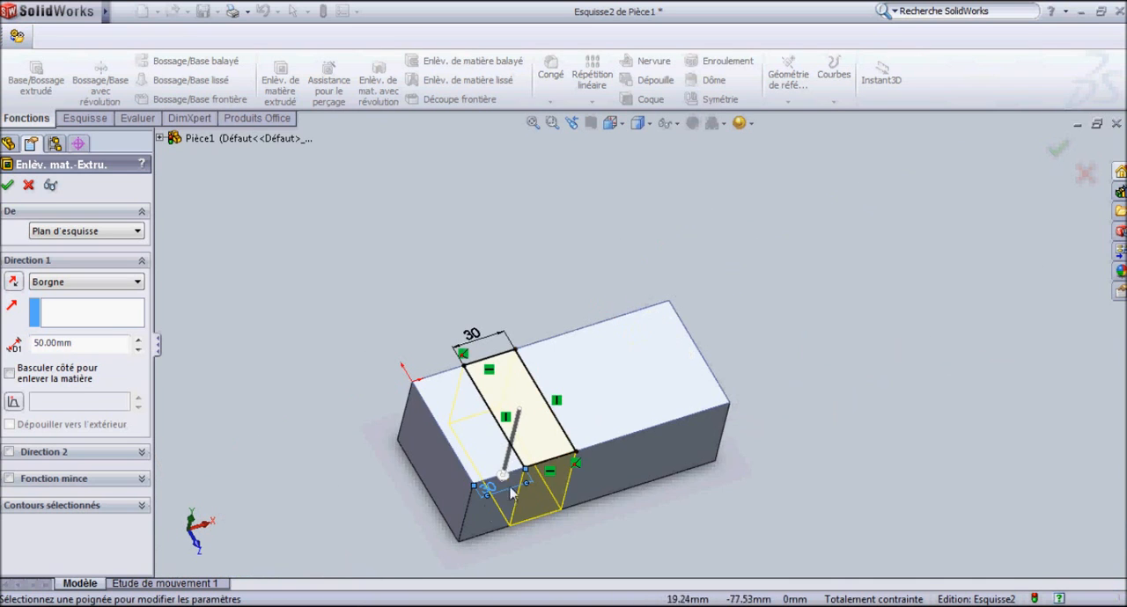
scroll(505, 544, up, 2)
mouse_move(505, 543)
middle_down()
mouse_move(572, 423)
mouse_move(668, 317)
mouse_move(612, 259)
mouse_move(651, 340)
mouse_move(624, 330)
mouse_move(572, 282)
mouse_move(534, 221)
mouse_move(705, 355)
mouse_move(687, 370)
mouse_move(661, 355)
mouse_move(645, 331)
mouse_move(657, 294)
mouse_move(659, 304)
mouse_move(643, 306)
middle_up()
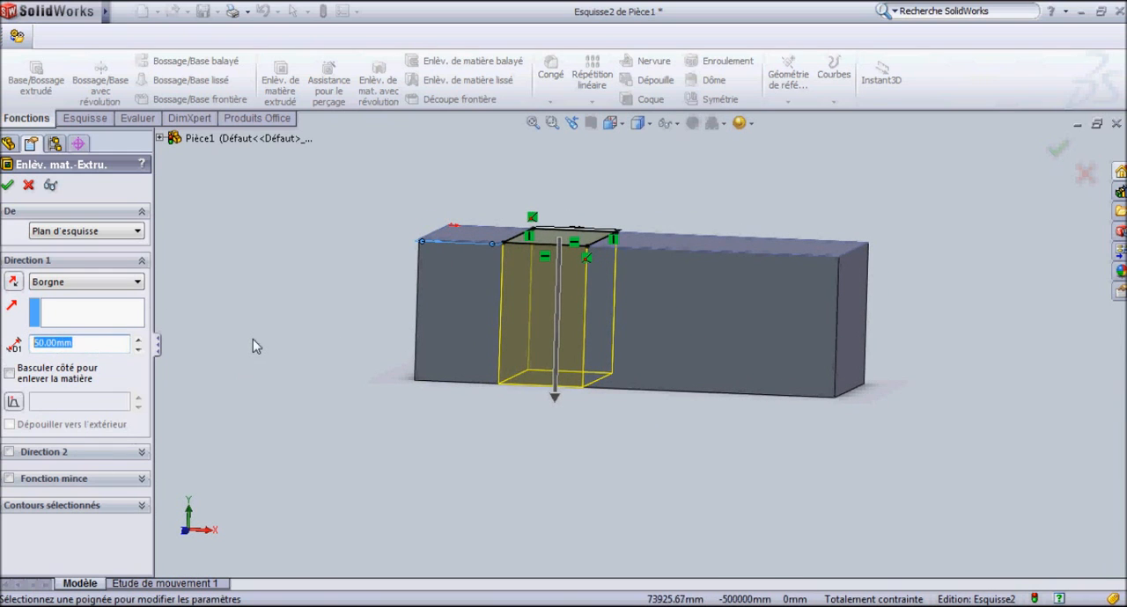
Set the depth of the cut to 20 mm and accept the feature.
key(Return)
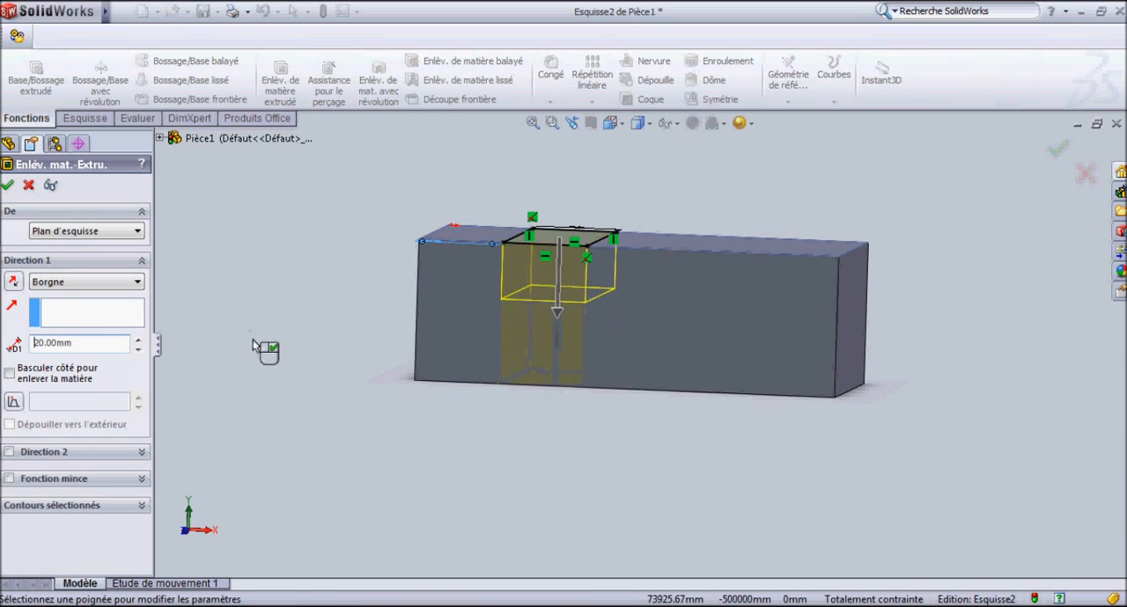
middle_drag(467, 313, 291, 291)
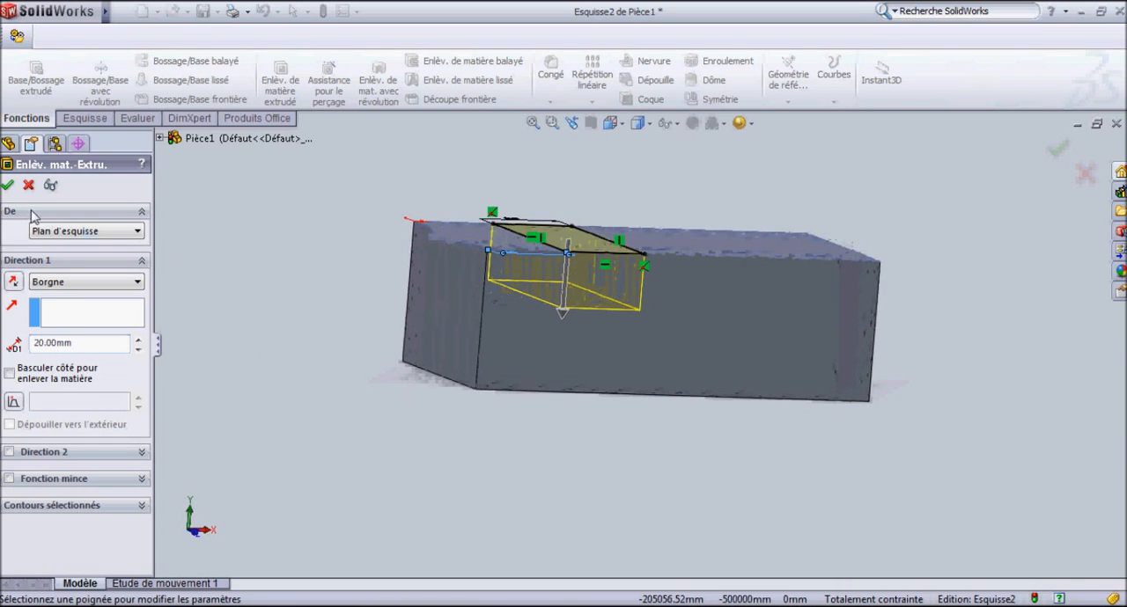
click(7, 185)
Start a sketch on the slot's floor face with the circle tool (Cercle), viewed normal to that face.
middle_drag(684, 371, 704, 171)
middle_drag(666, 251, 629, 220)
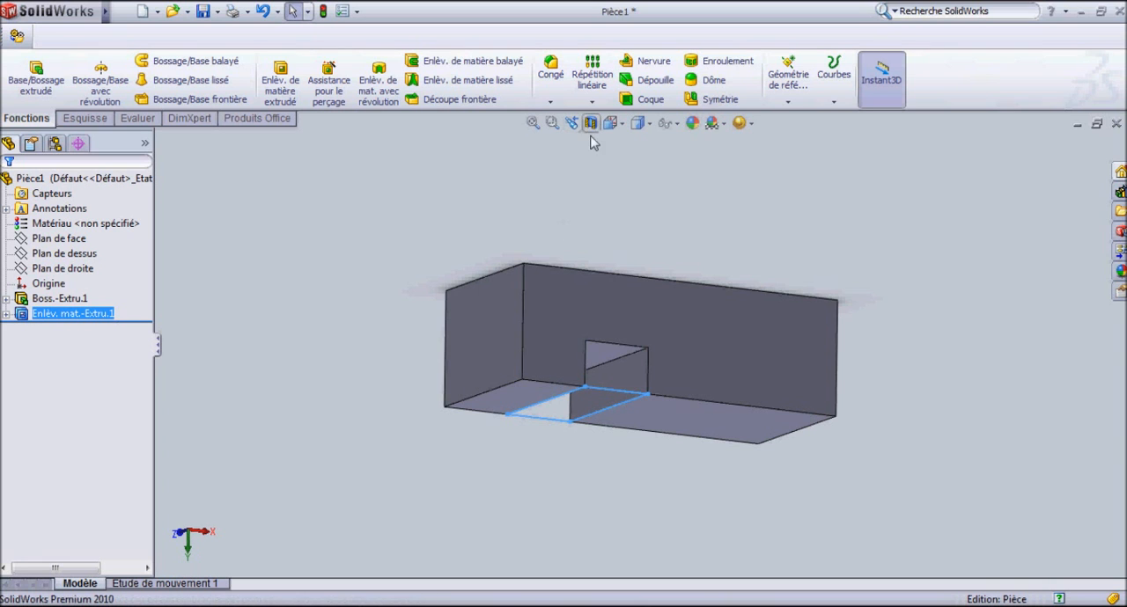
middle_drag(554, 309, 473, 159)
scroll(536, 397, down, 5)
middle_drag(538, 397, 586, 271)
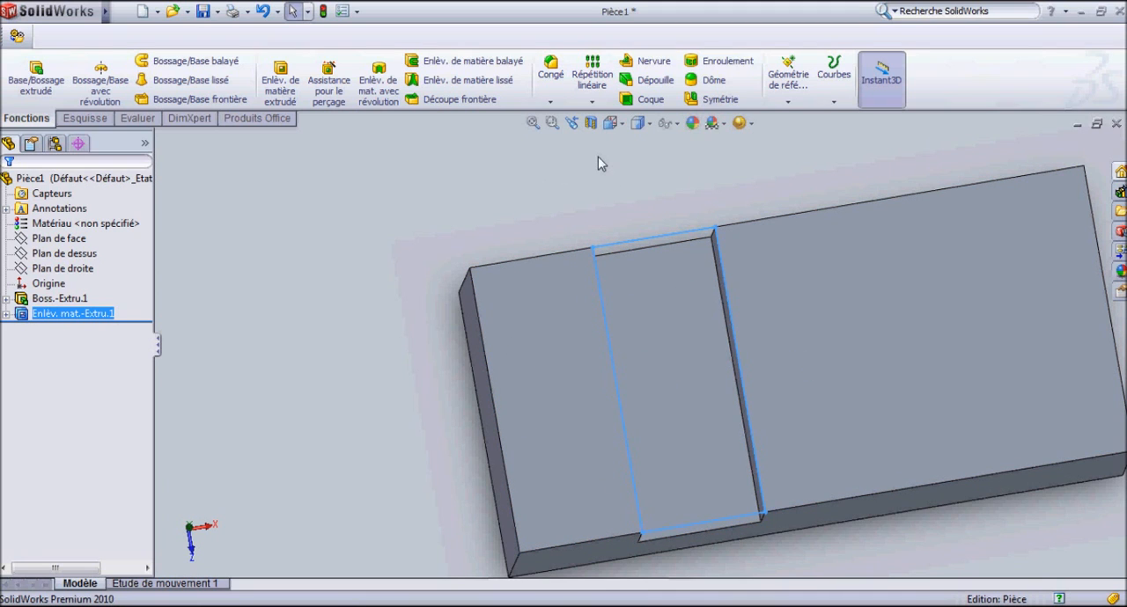
click(85, 119)
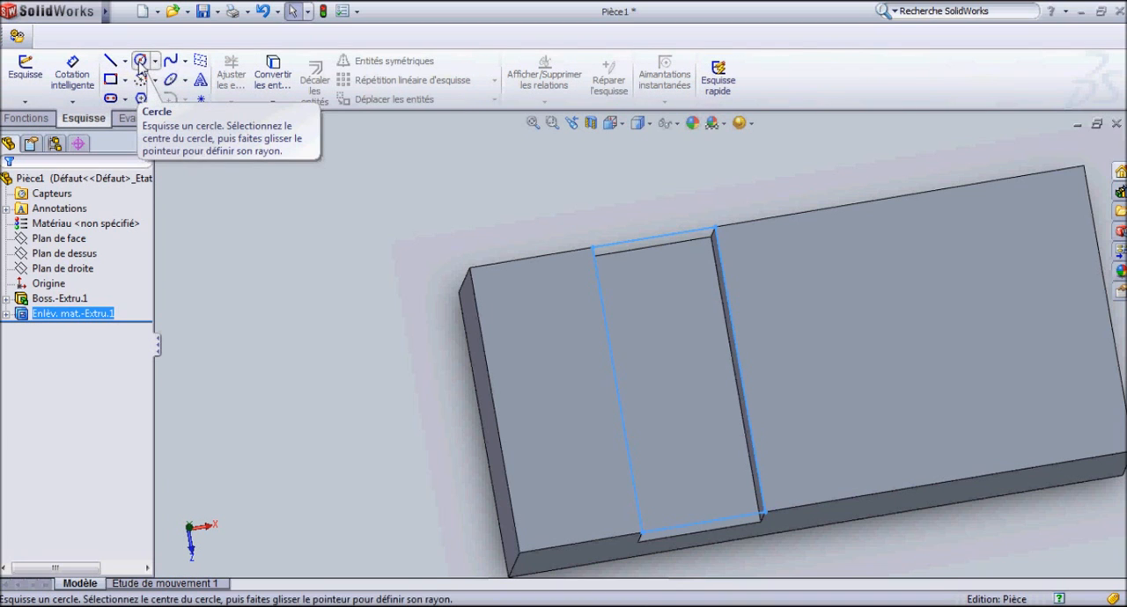
click(139, 62)
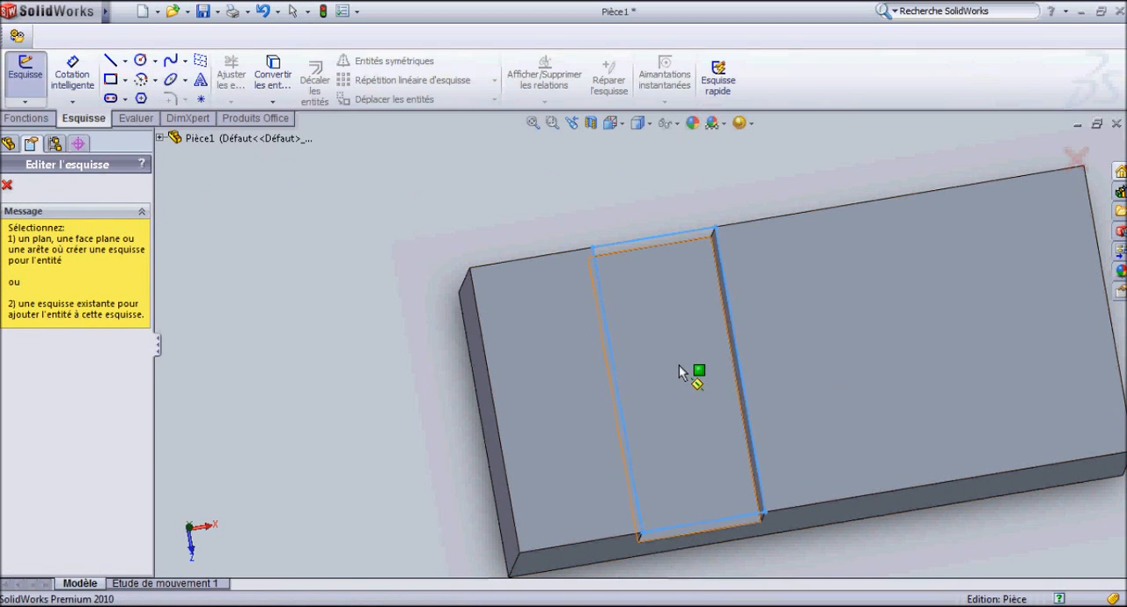
middle_drag(674, 374, 707, 344)
click(718, 374)
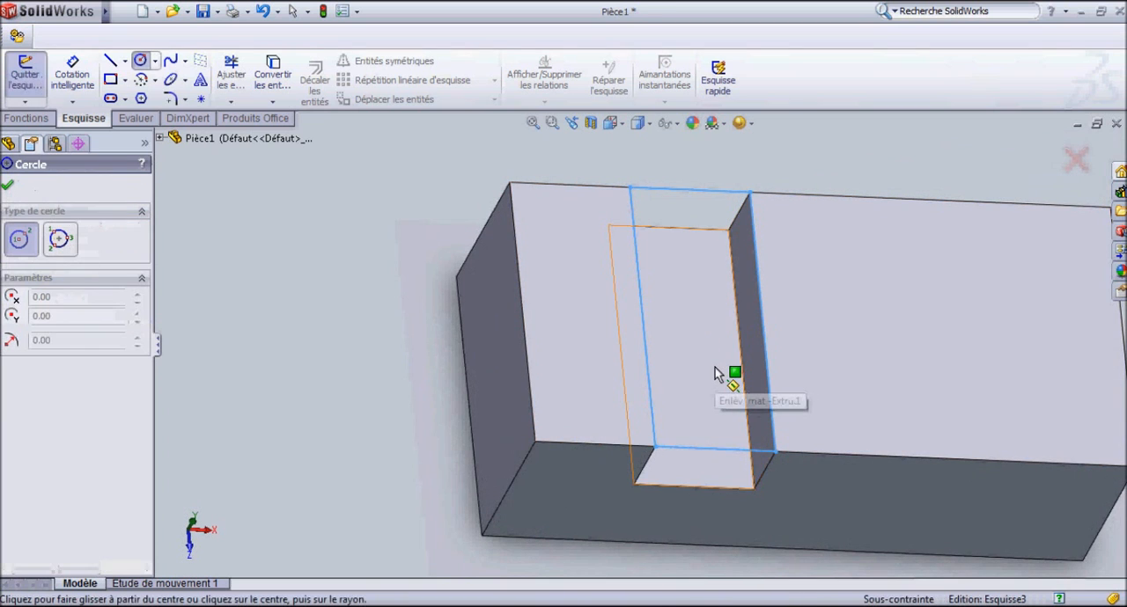
click(623, 125)
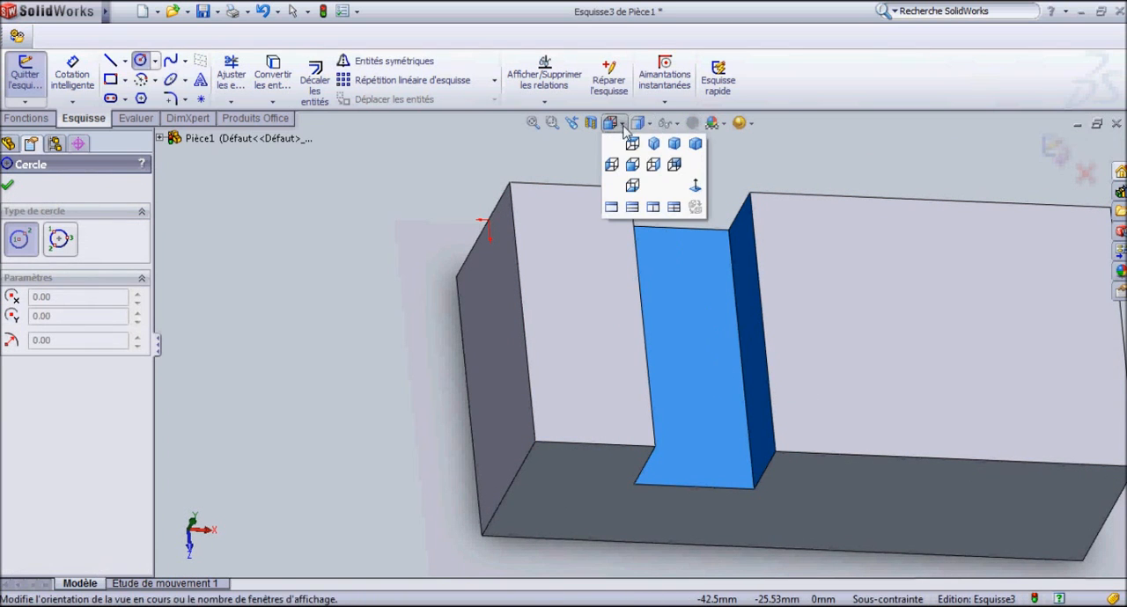
click(695, 197)
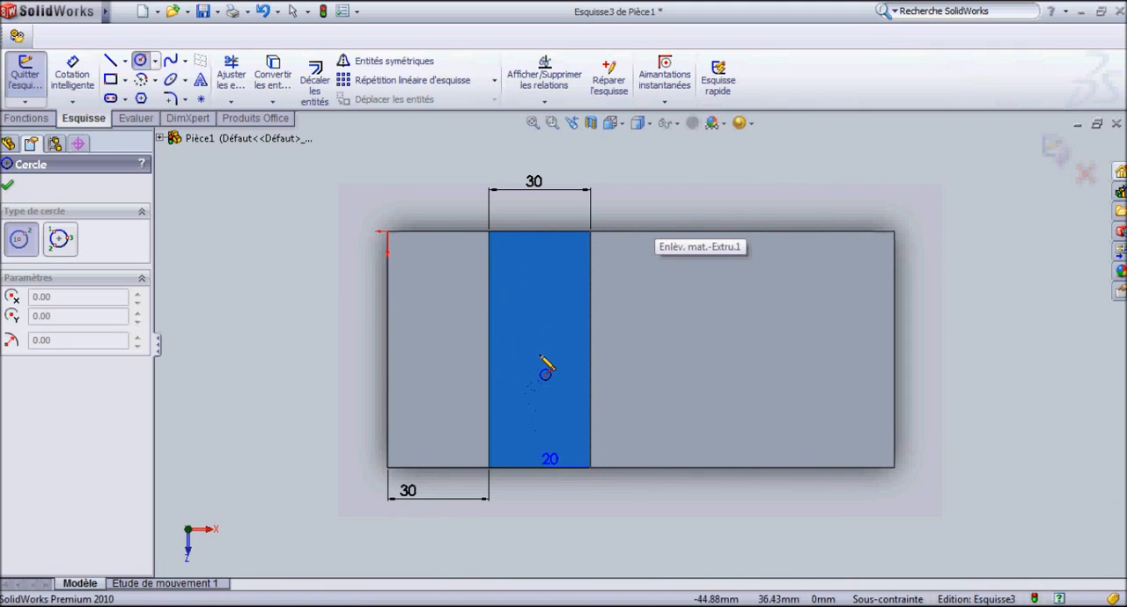
Draw a diagonal construction line between two opposite corners of the slot's floor face.
click(125, 60)
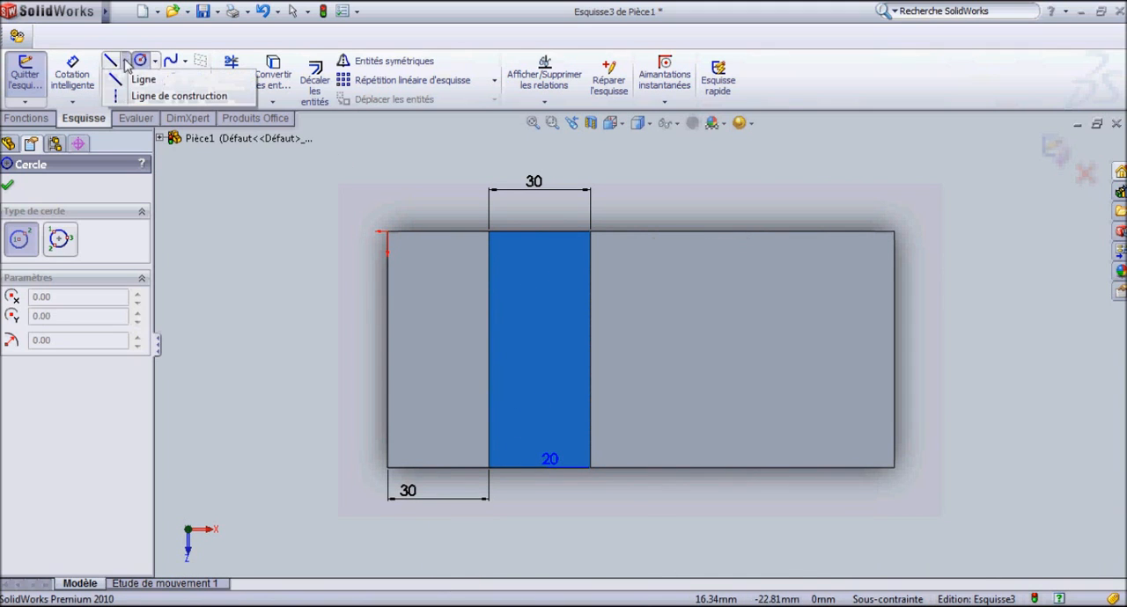
click(116, 102)
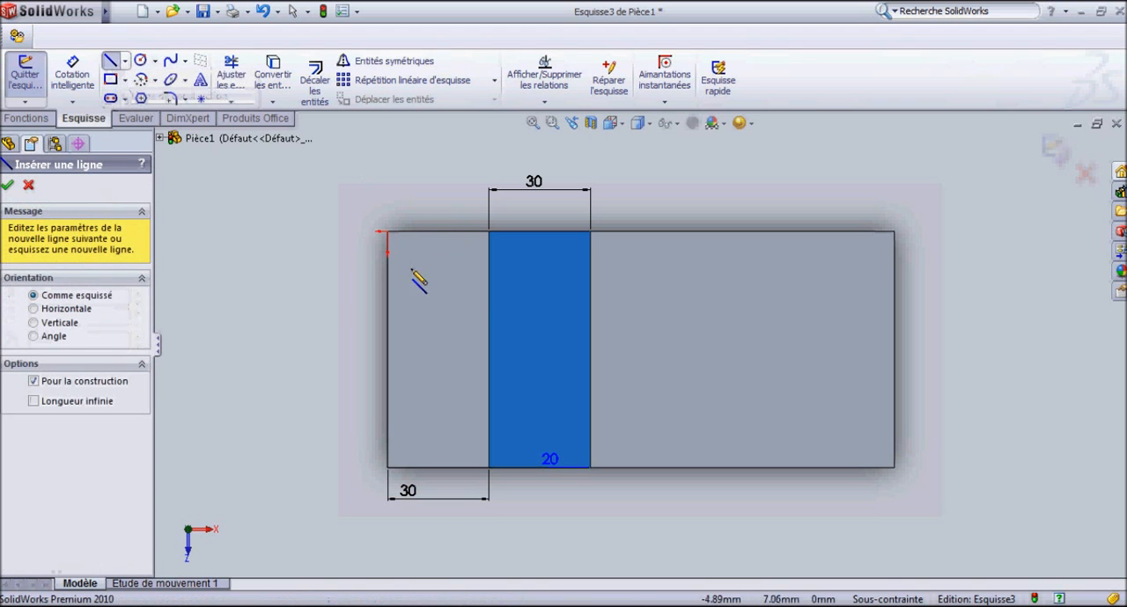
scroll(518, 261, down, 1)
mouse_move(528, 278)
middle_down()
mouse_move(510, 281)
mouse_move(568, 286)
mouse_move(519, 280)
mouse_move(539, 278)
middle_up()
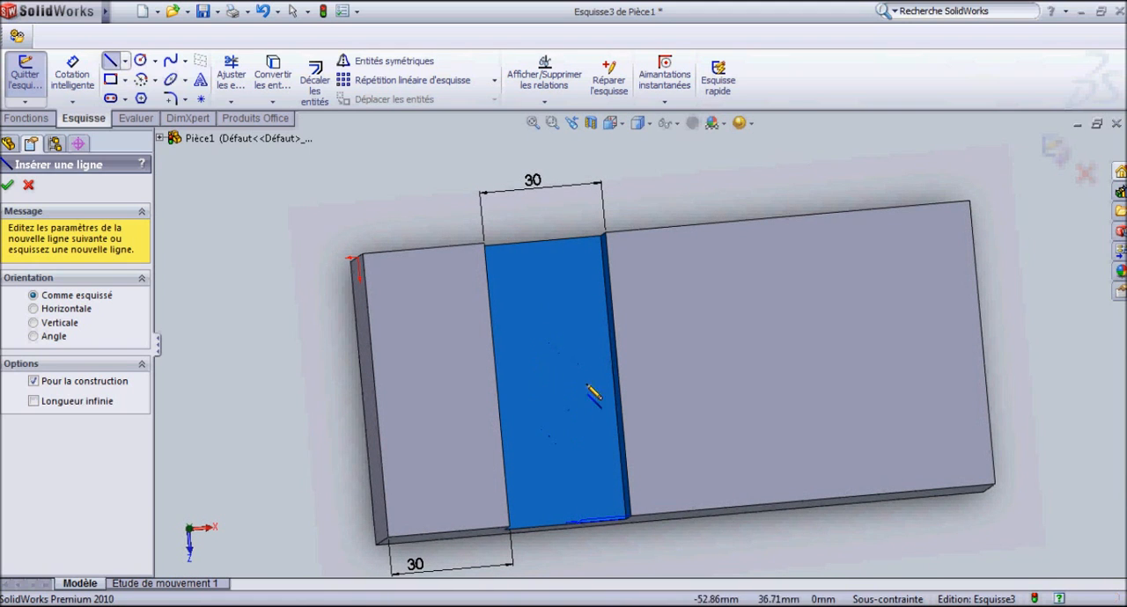
mouse_move(539, 327)
middle_down()
mouse_move(516, 317)
mouse_move(518, 329)
middle_up()
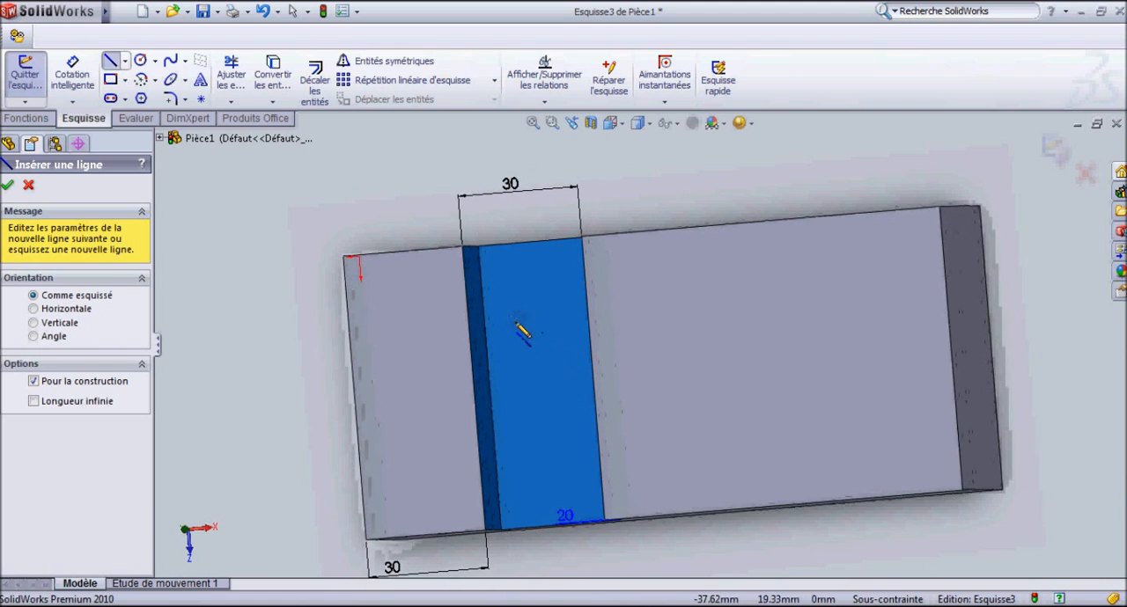
scroll(501, 291, down, 5)
scroll(507, 268, up, 2)
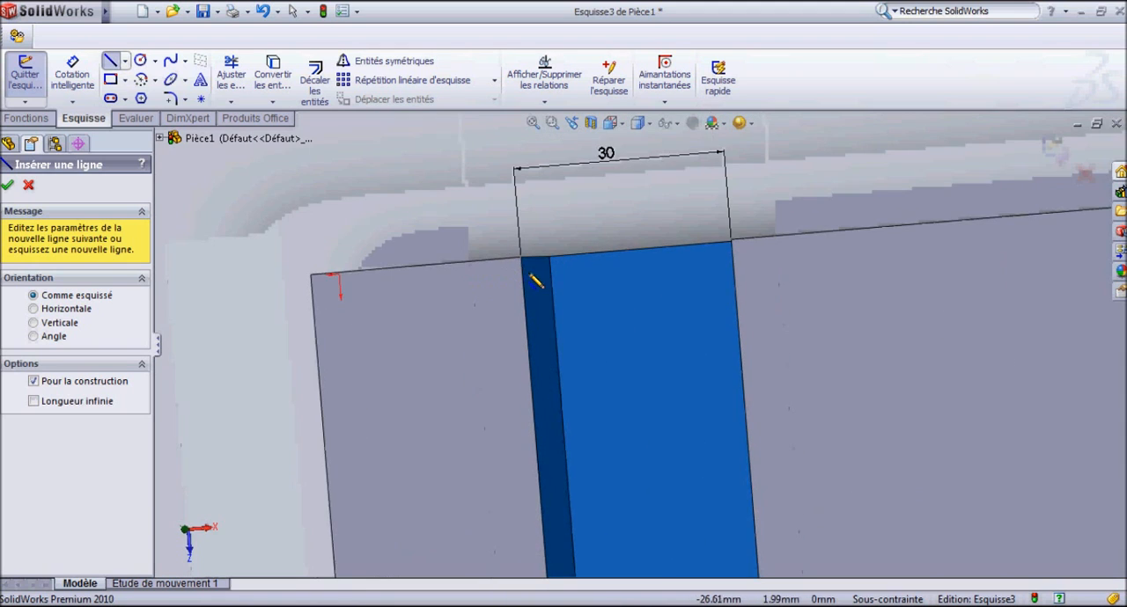
scroll(536, 280, down, 1)
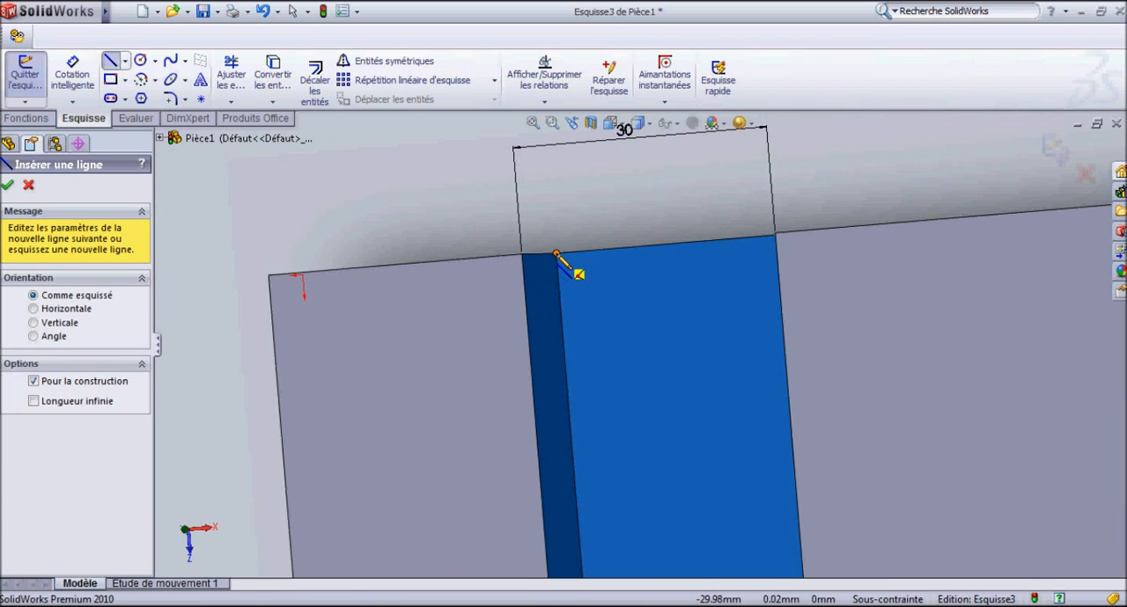
click(556, 254)
scroll(669, 383, up, 5)
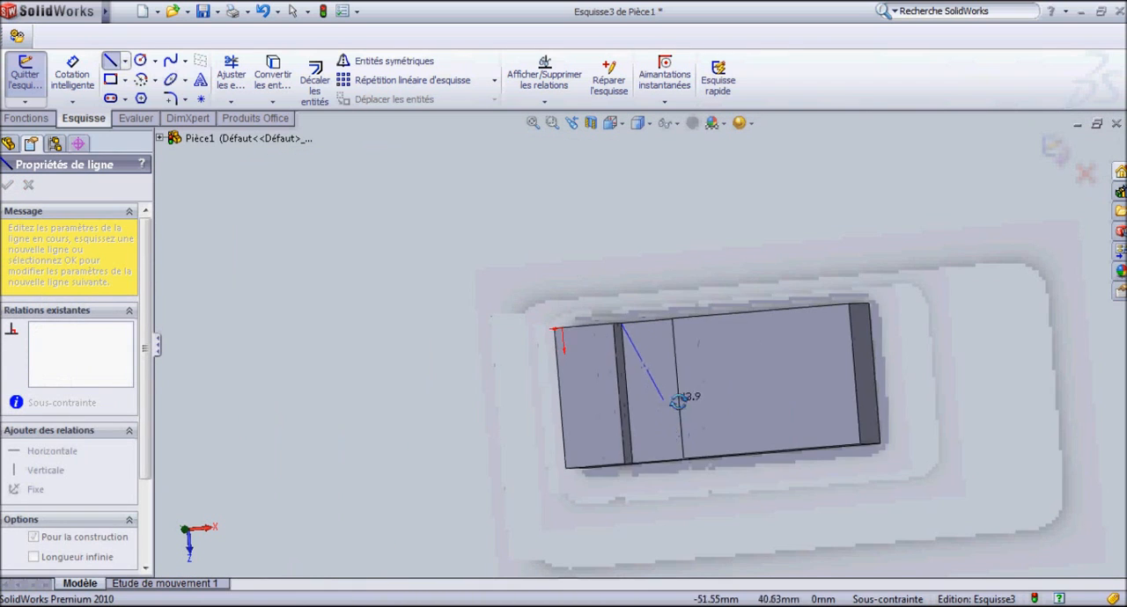
scroll(691, 476, down, 5)
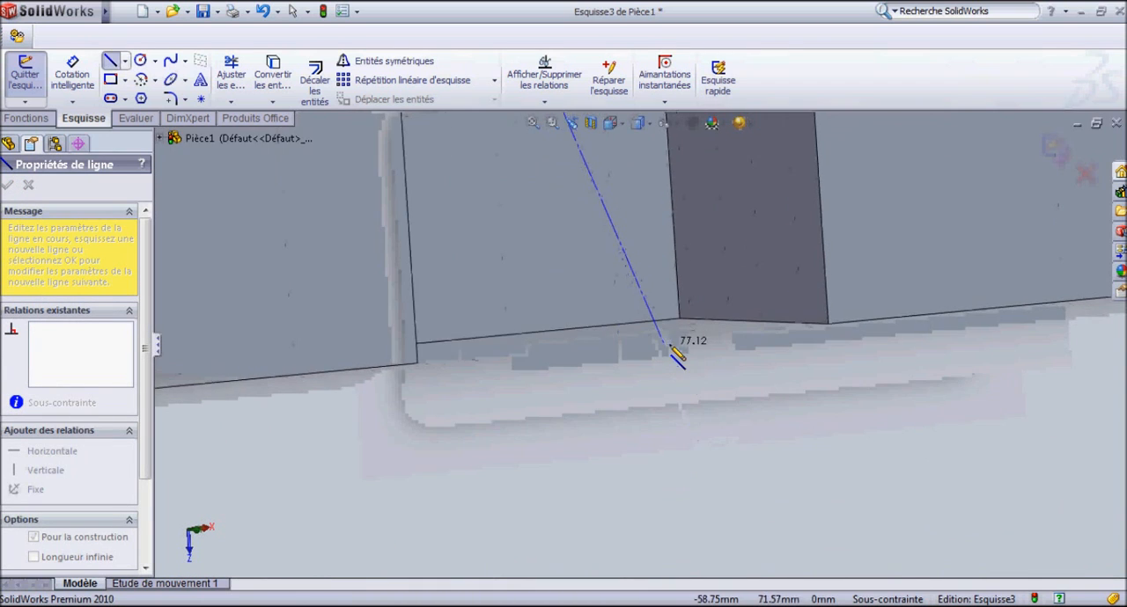
click(680, 317)
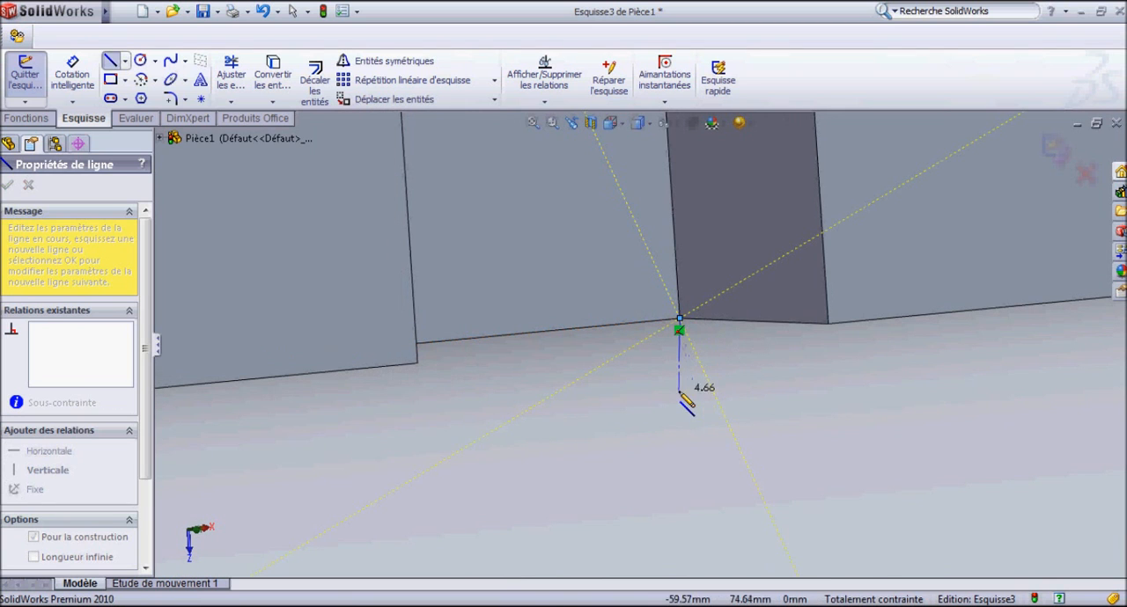
key(Escape)
scroll(654, 395, up, 6)
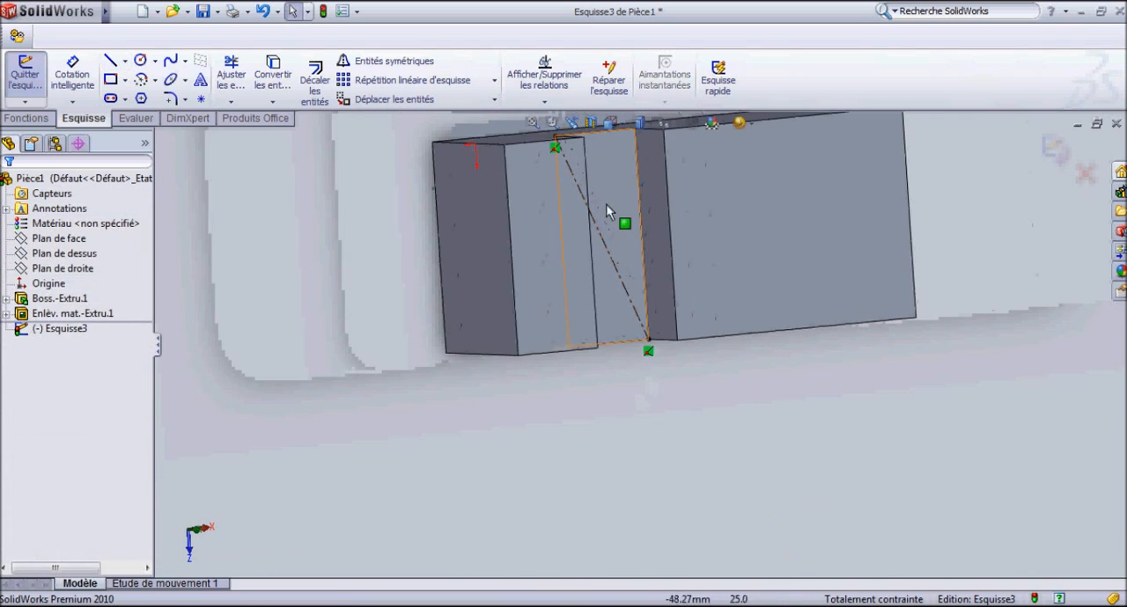
Sketch a circle centred on the midpoint of the diagonal construction line, viewed normal to the sketch, and set its radius to 20 mm.
click(610, 122)
click(696, 188)
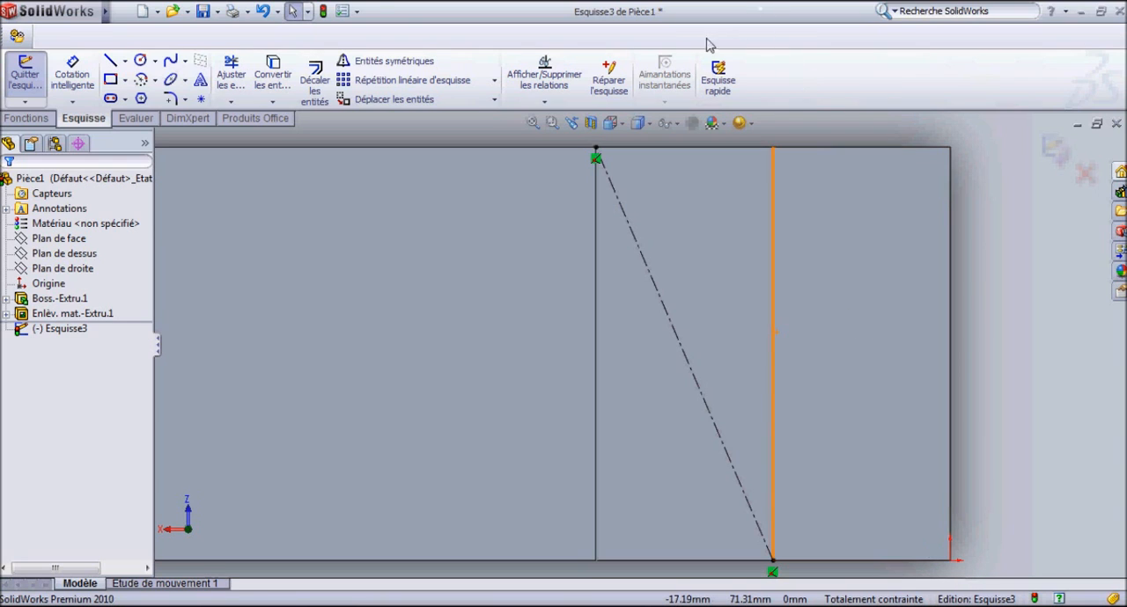
click(139, 60)
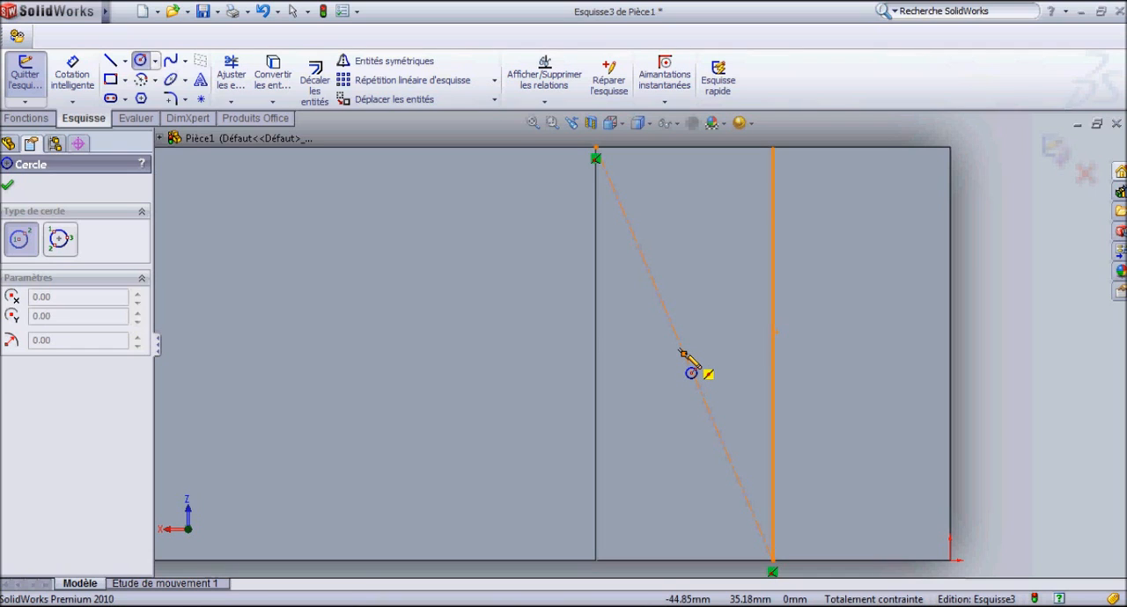
click(684, 353)
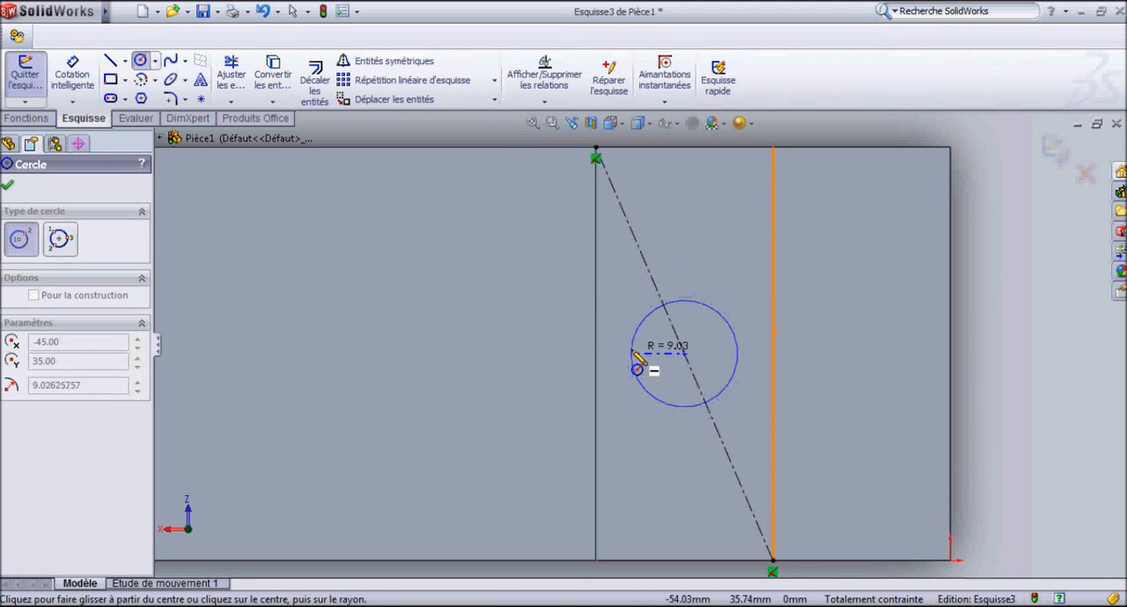
click(633, 354)
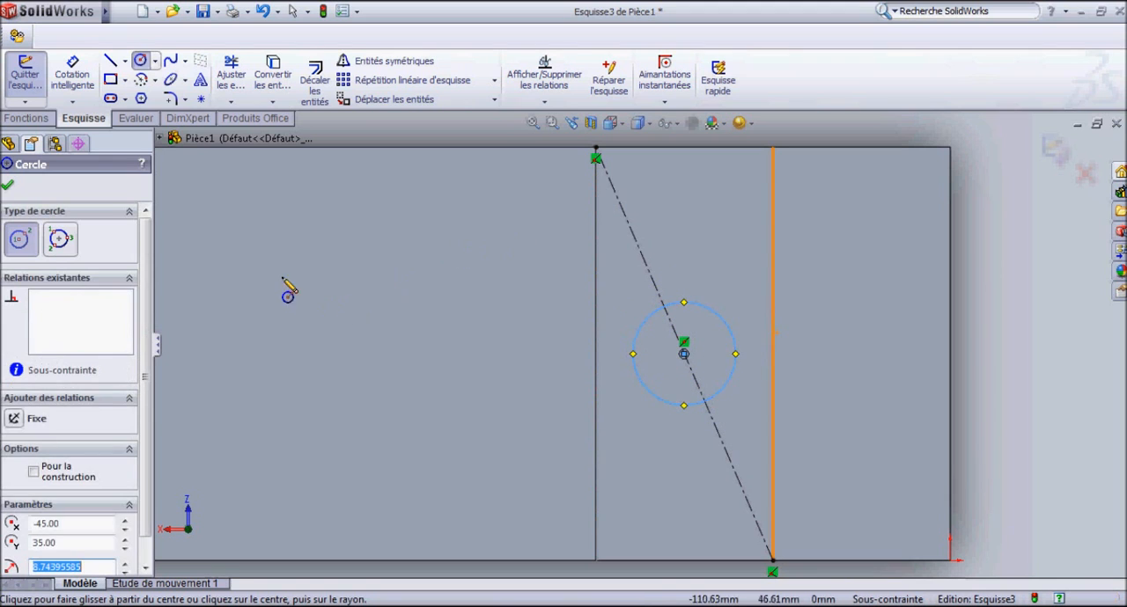
scroll(148, 475, down, 1)
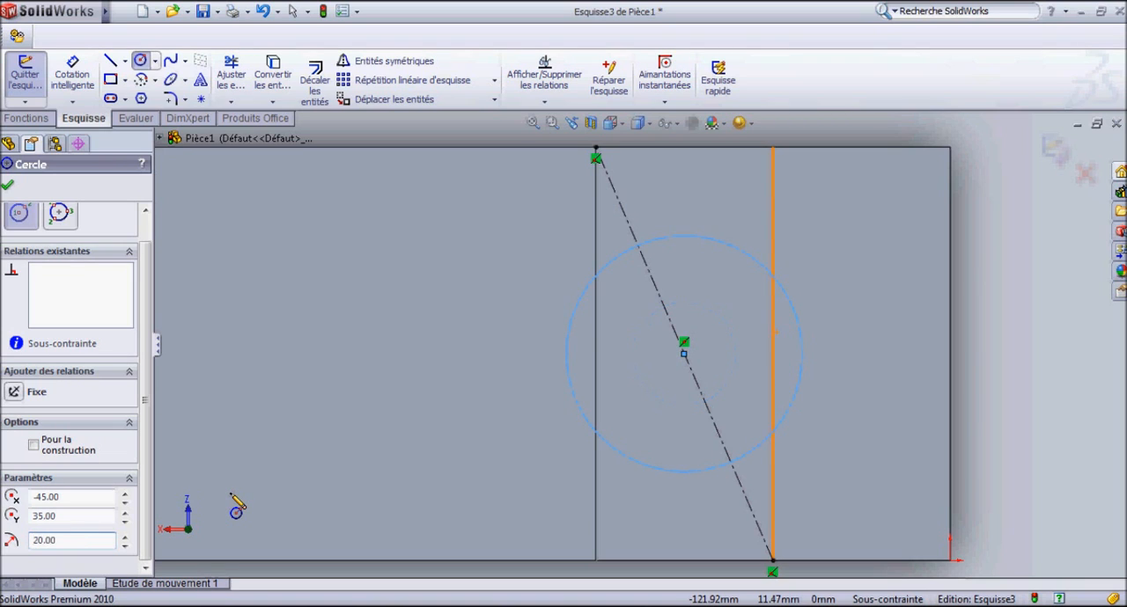
click(11, 187)
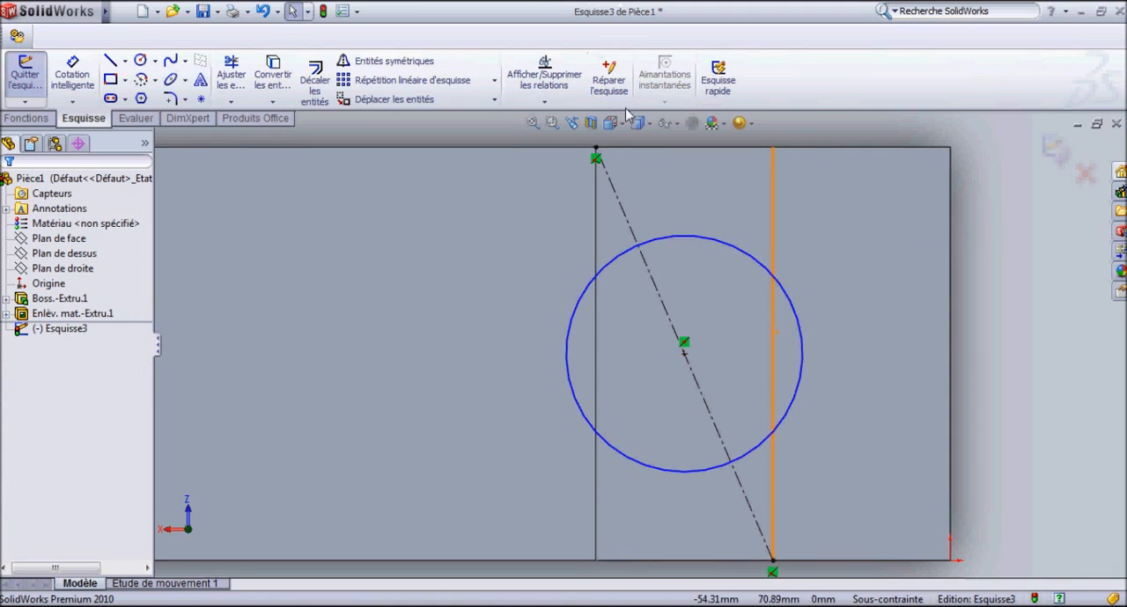
Dimension the circle's diameter and set it to 20 mm.
click(73, 75)
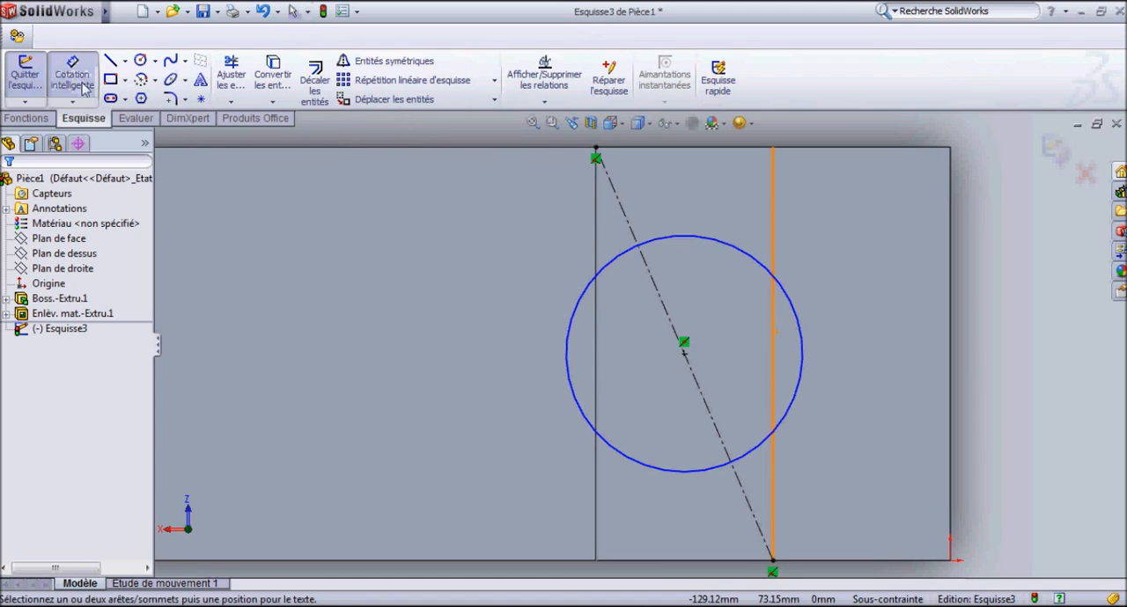
click(756, 259)
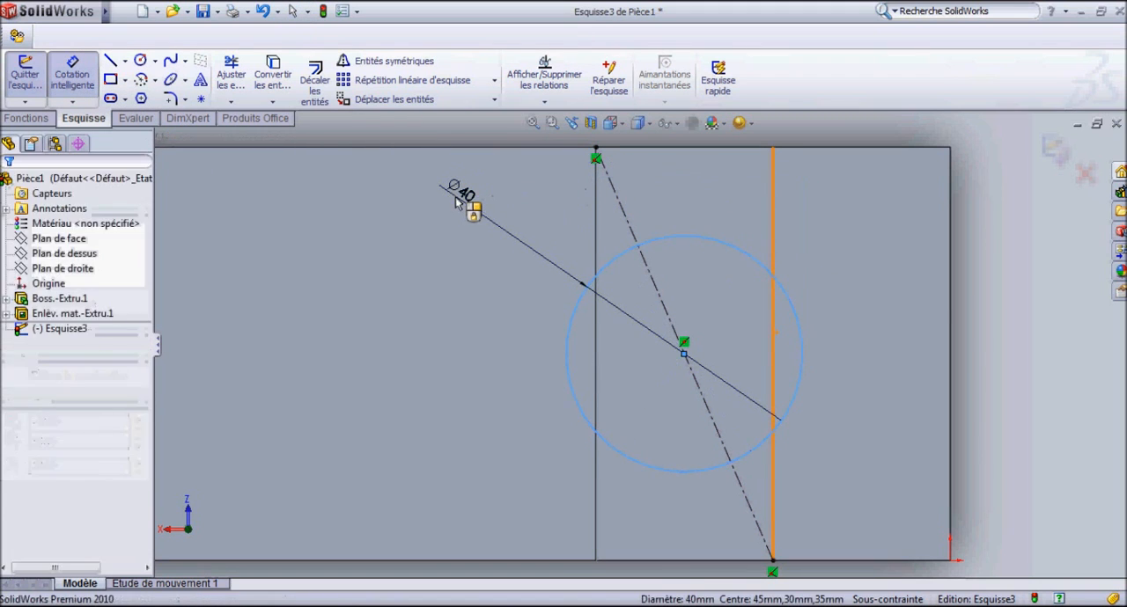
click(458, 199)
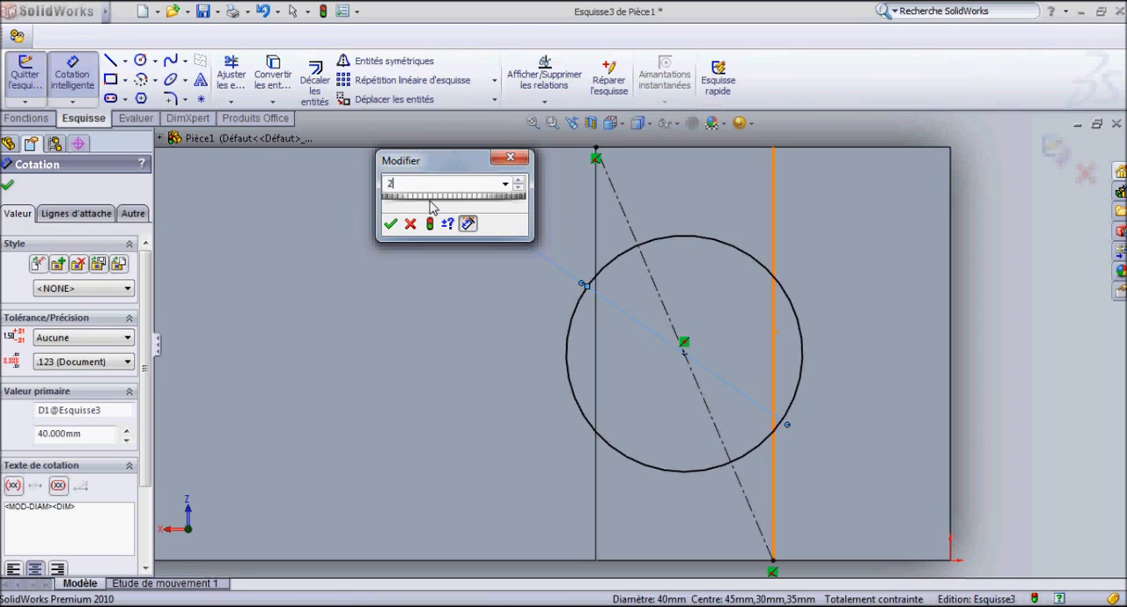
key(Return)
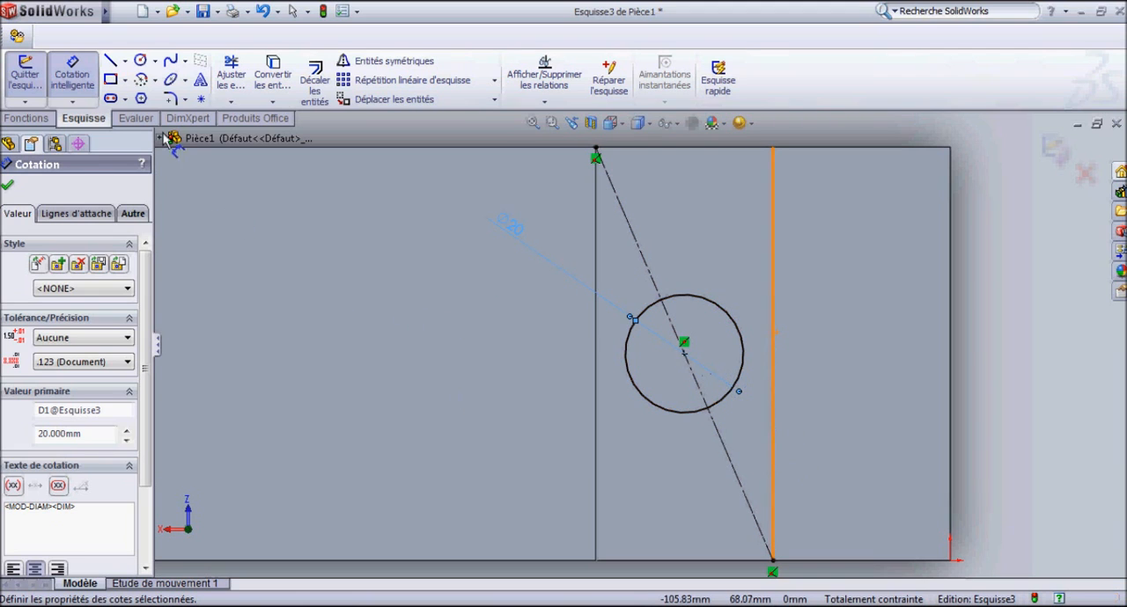
click(8, 187)
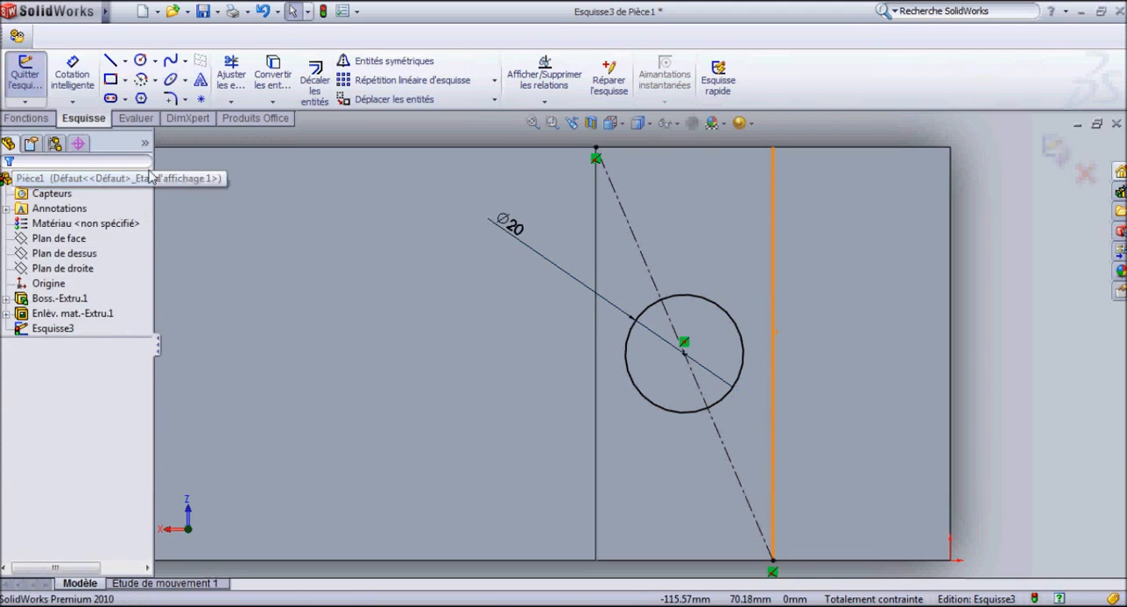
Start an extruded cut (Enlèv. de matière extrudé) from the circle sketch, viewing its preview at an angle.
click(25, 119)
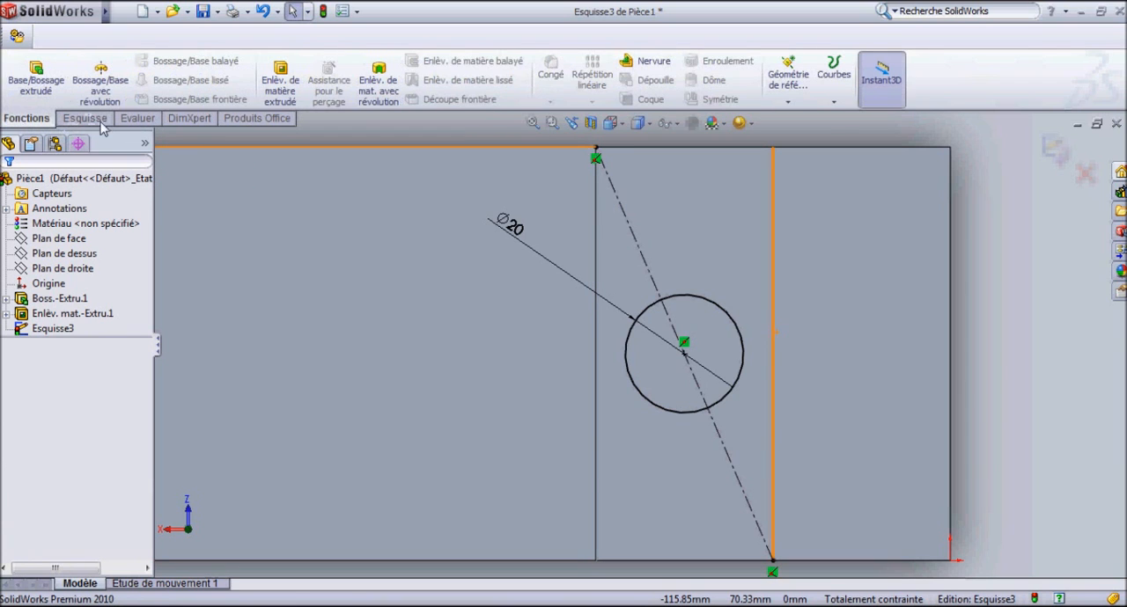
click(288, 80)
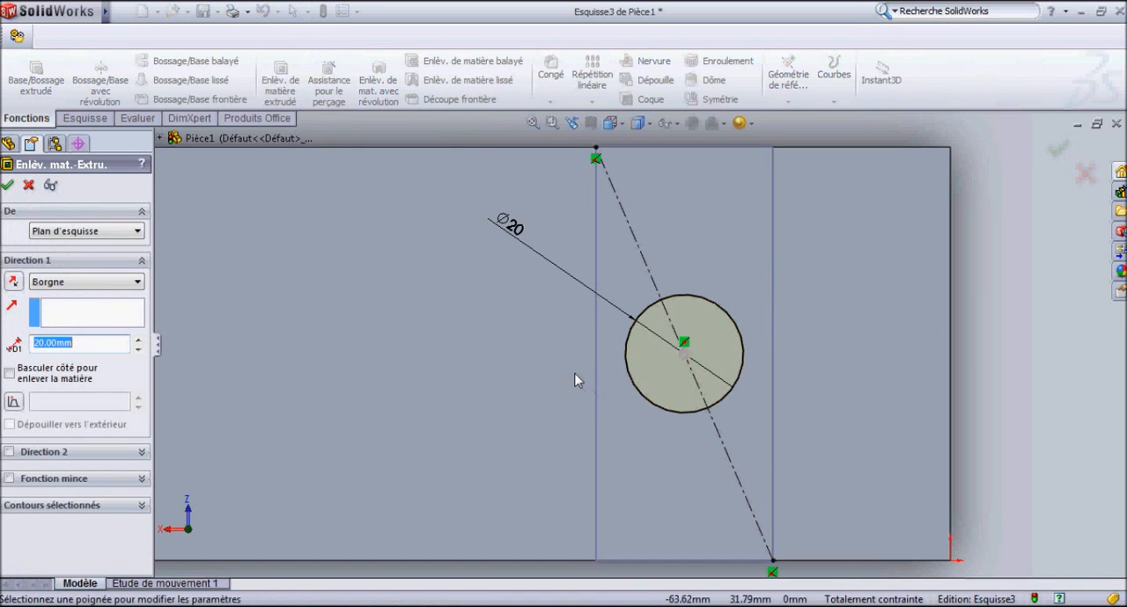
mouse_move(494, 445)
middle_down()
mouse_move(522, 345)
mouse_move(503, 169)
mouse_move(415, 261)
mouse_move(443, 276)
mouse_move(474, 255)
mouse_move(542, 321)
mouse_move(510, 363)
mouse_move(476, 322)
mouse_move(472, 242)
mouse_move(513, 267)
mouse_move(493, 264)
mouse_move(510, 276)
mouse_move(486, 253)
middle_up()
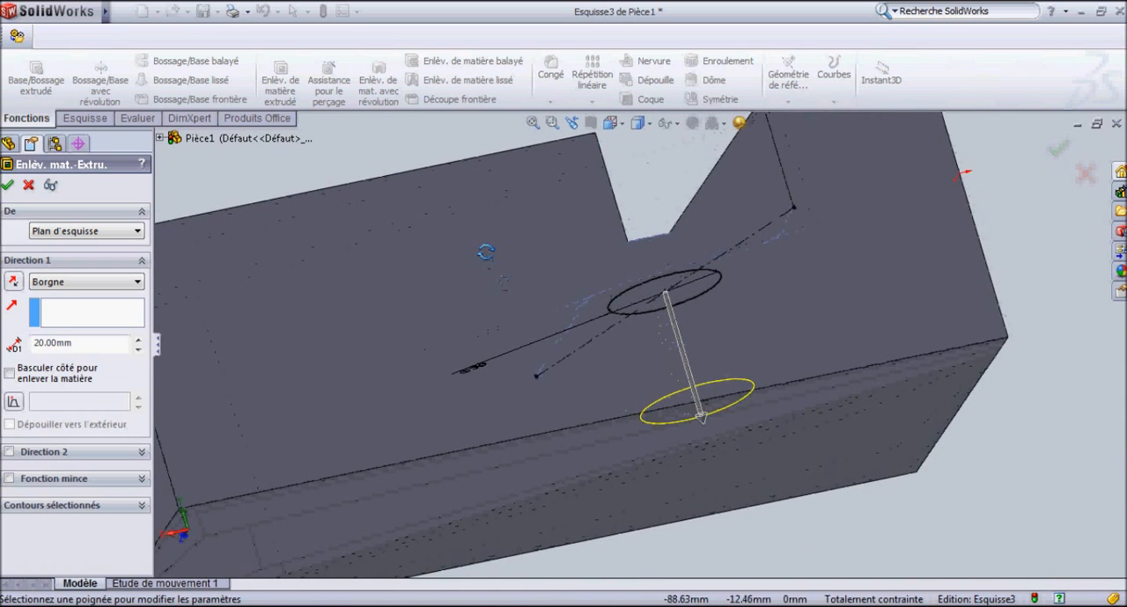
Try a 40 mm blind depth for the circular cut, return it to 20 mm and check the preview.
click(138, 340)
click(138, 340)
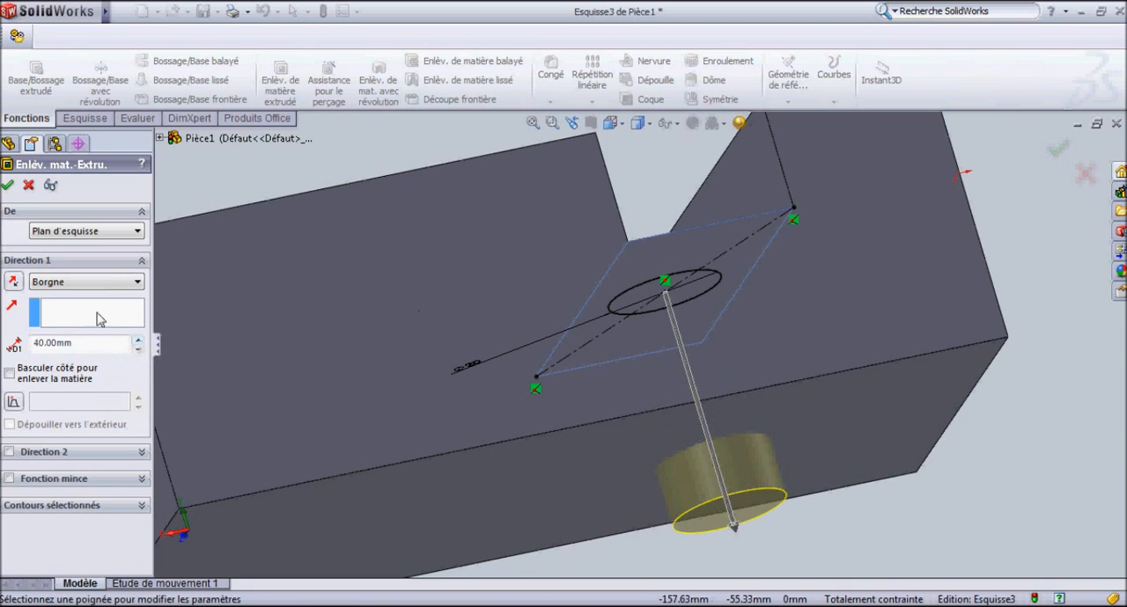
click(138, 351)
click(139, 350)
mouse_move(388, 229)
middle_down()
mouse_move(390, 272)
mouse_move(413, 305)
mouse_move(397, 326)
middle_up()
scroll(423, 316, up, 5)
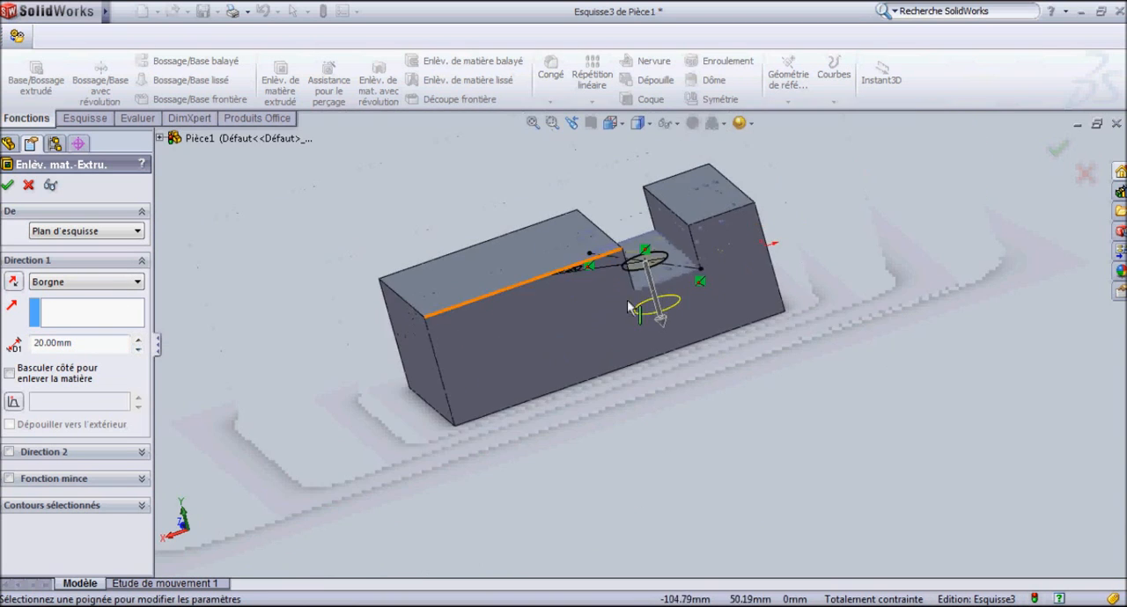
scroll(669, 238, down, 4)
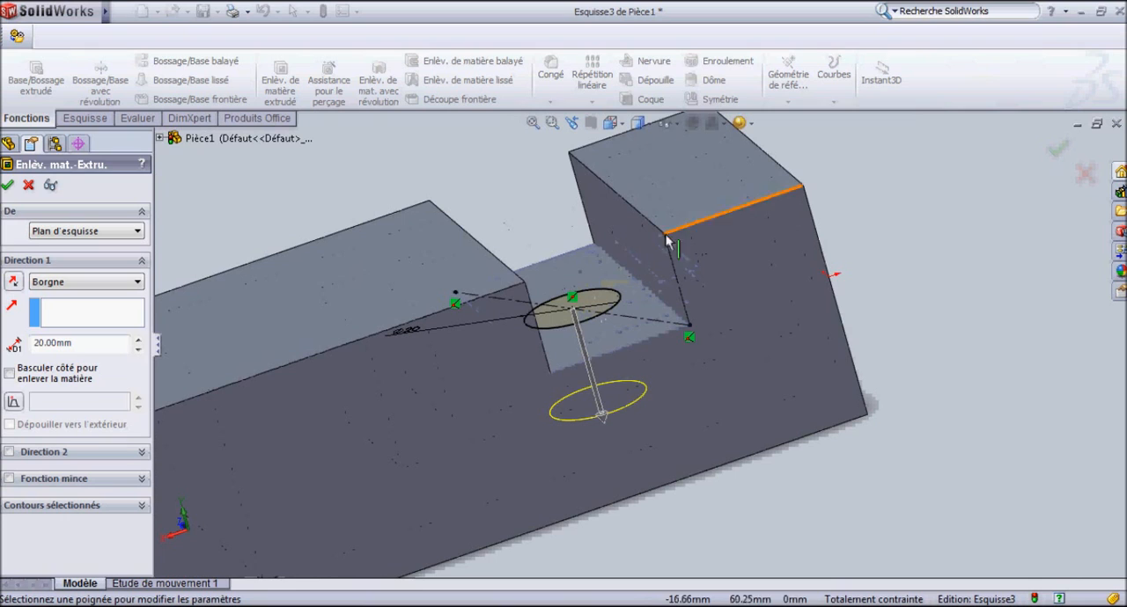
Set the circular cut's end condition to through all (A travers tout) and accept the feature.
click(121, 283)
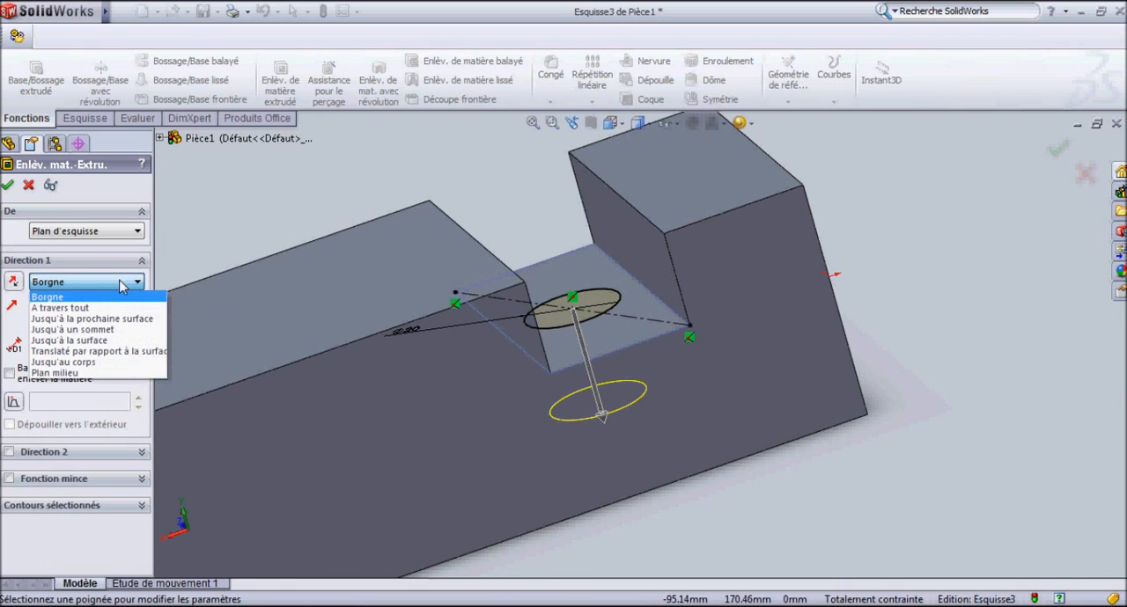
click(48, 308)
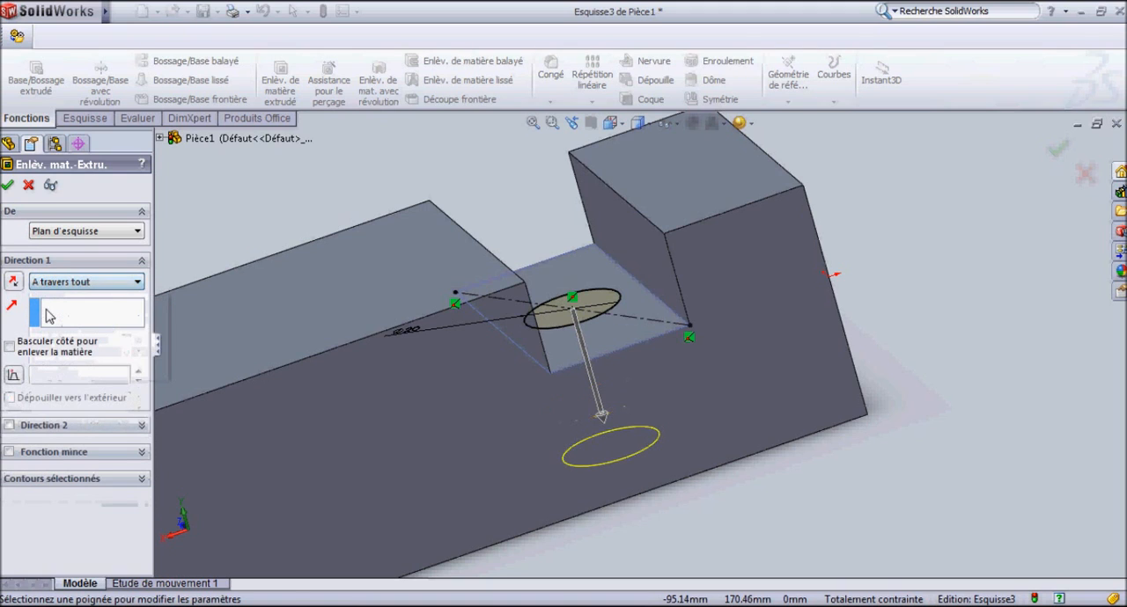
click(8, 187)
Inspect the through hole and the slot of the part from below, above and the sides.
middle_drag(432, 337, 415, 222)
scroll(579, 369, up, 3)
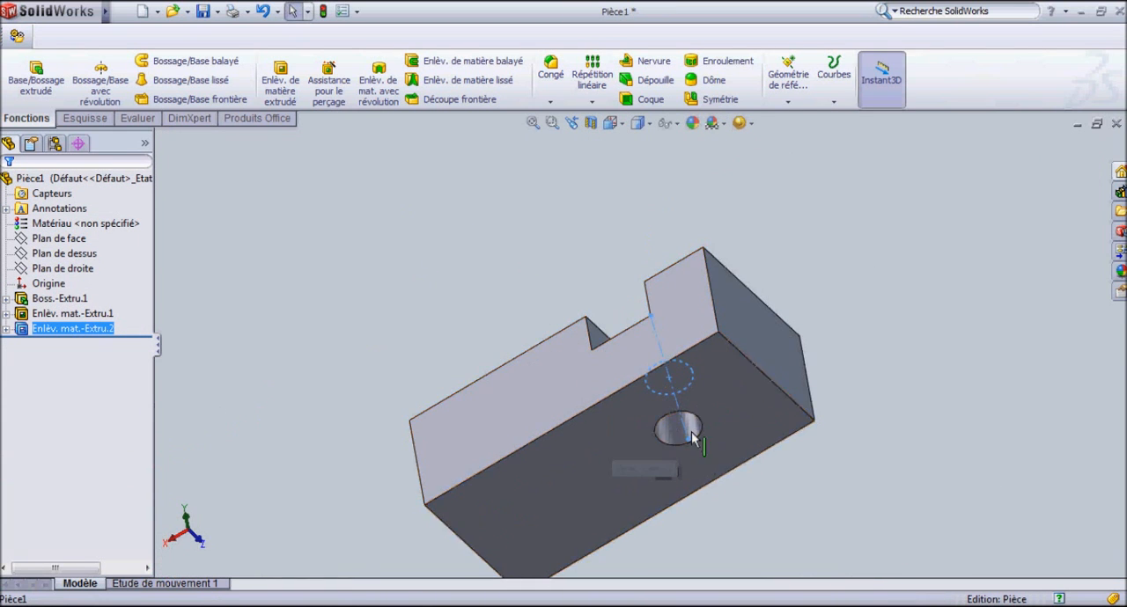
scroll(690, 431, down, 7)
middle_drag(676, 421, 580, 352)
scroll(635, 414, up, 5)
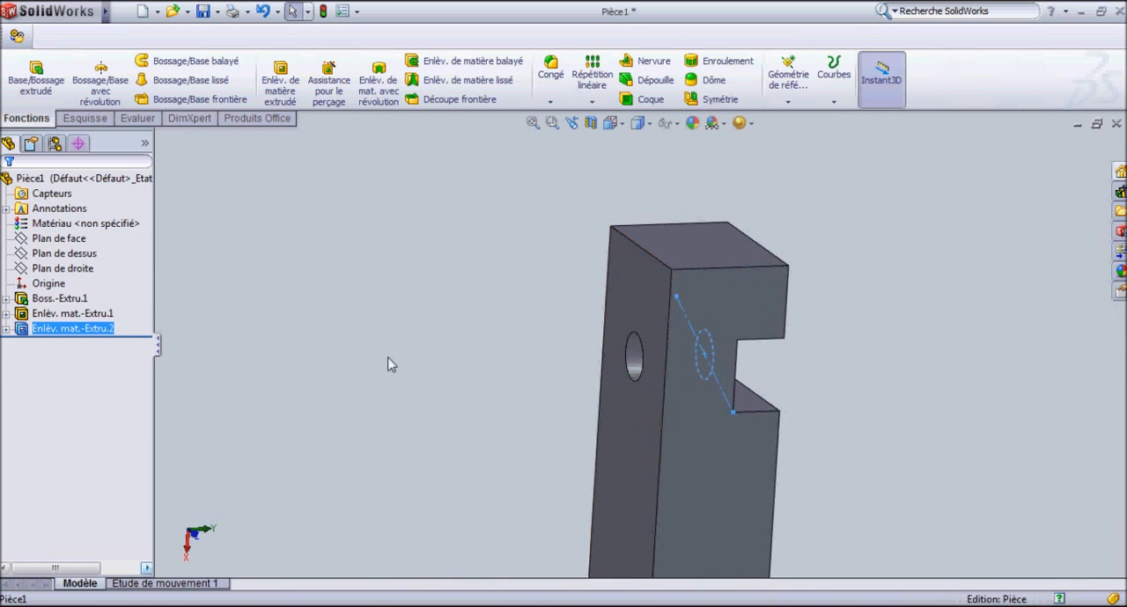
middle_drag(192, 384, 569, 397)
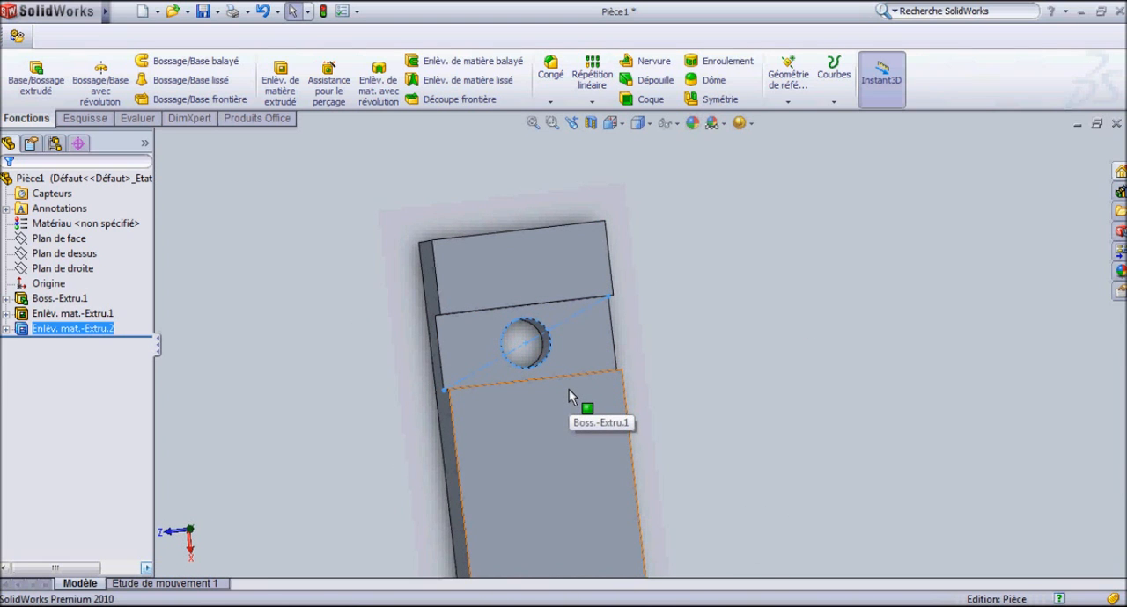
middle_drag(569, 397, 602, 503)
scroll(480, 495, up, 4)
middle_drag(480, 494, 483, 439)
scroll(540, 323, down, 5)
middle_drag(531, 377, 548, 282)
middle_drag(679, 403, 747, 574)
middle_drag(667, 412, 684, 209)
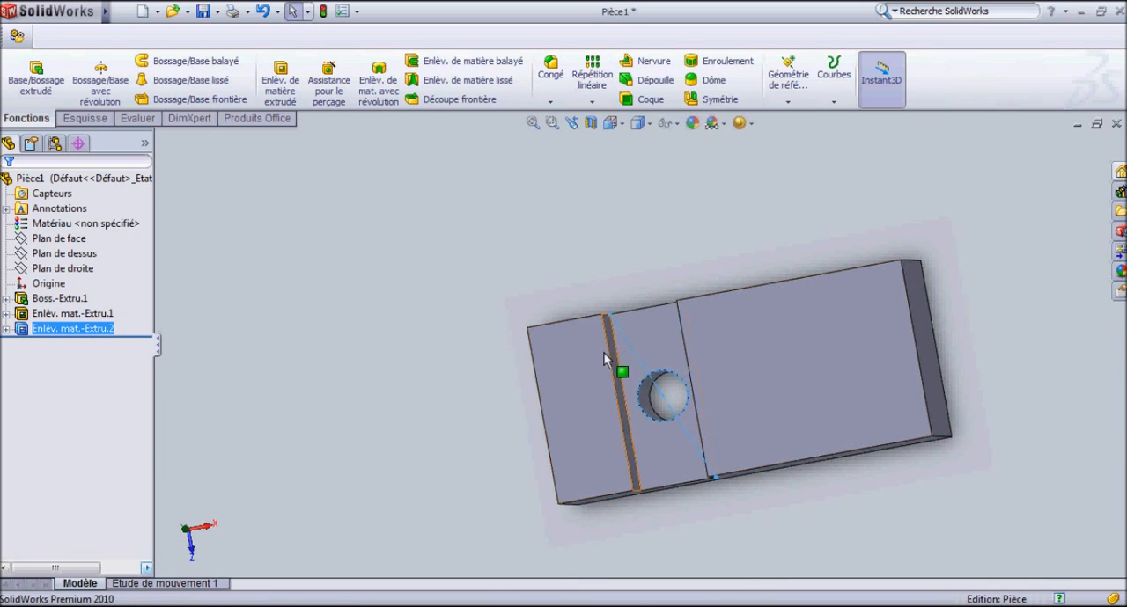
middle_drag(627, 429, 641, 137)
middle_drag(702, 386, 648, 435)
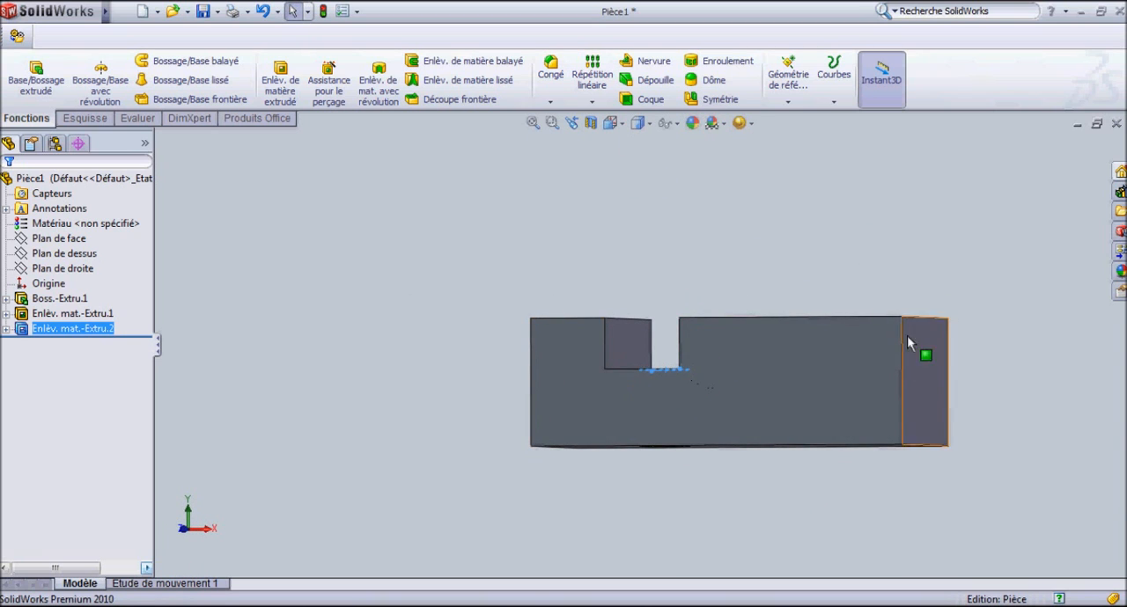
View the part from the front (Face) and at an angle, and check the slot and the hole's exit from below.
click(611, 123)
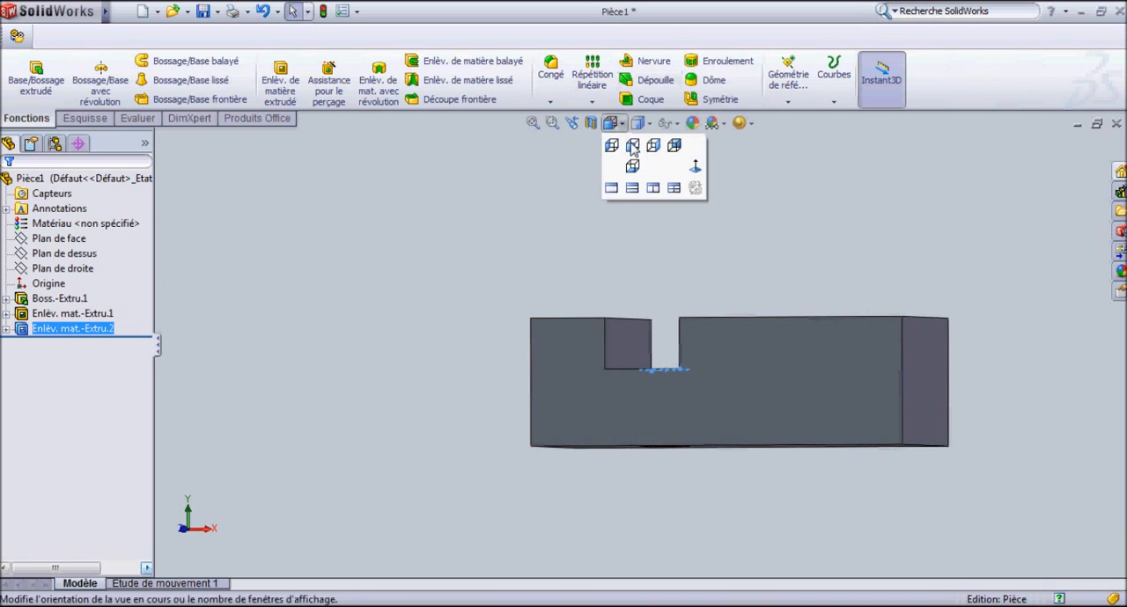
click(632, 146)
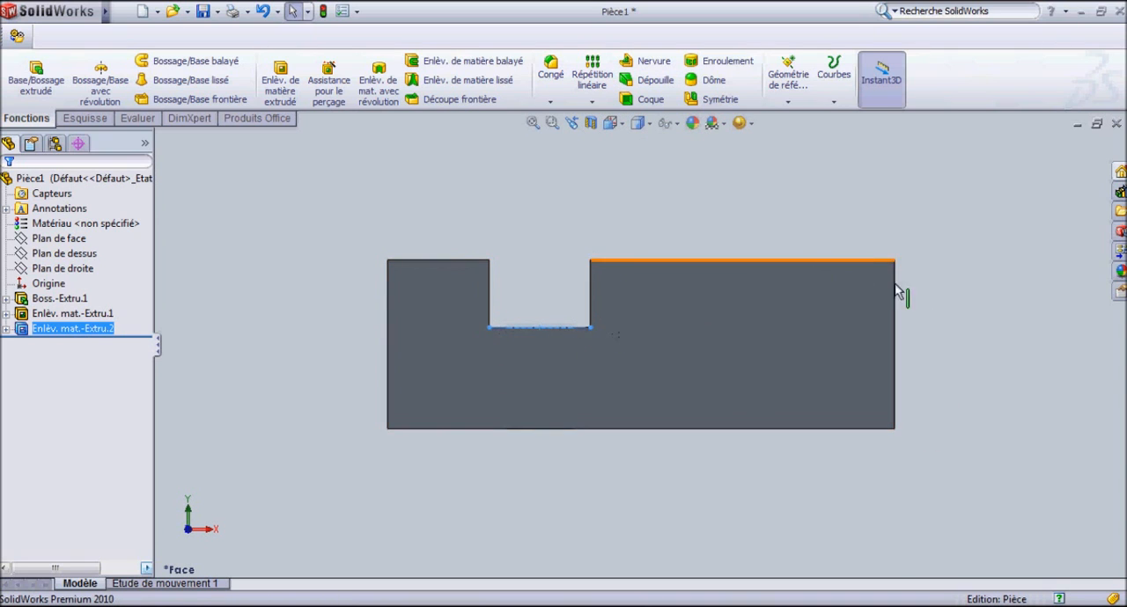
key(ctrl+7)
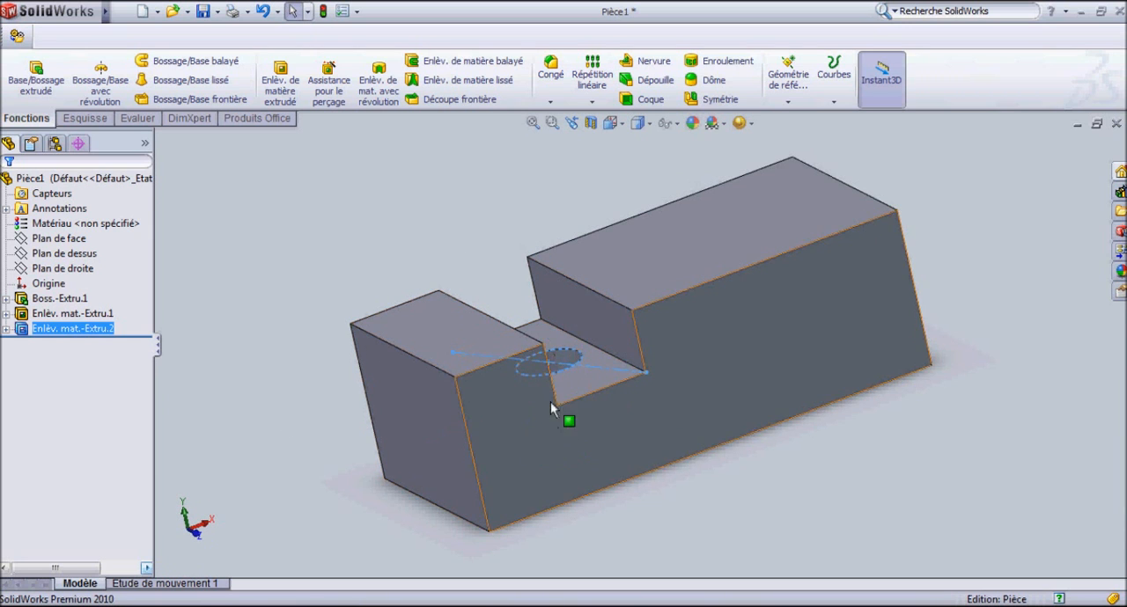
middle_drag(493, 407, 645, 164)
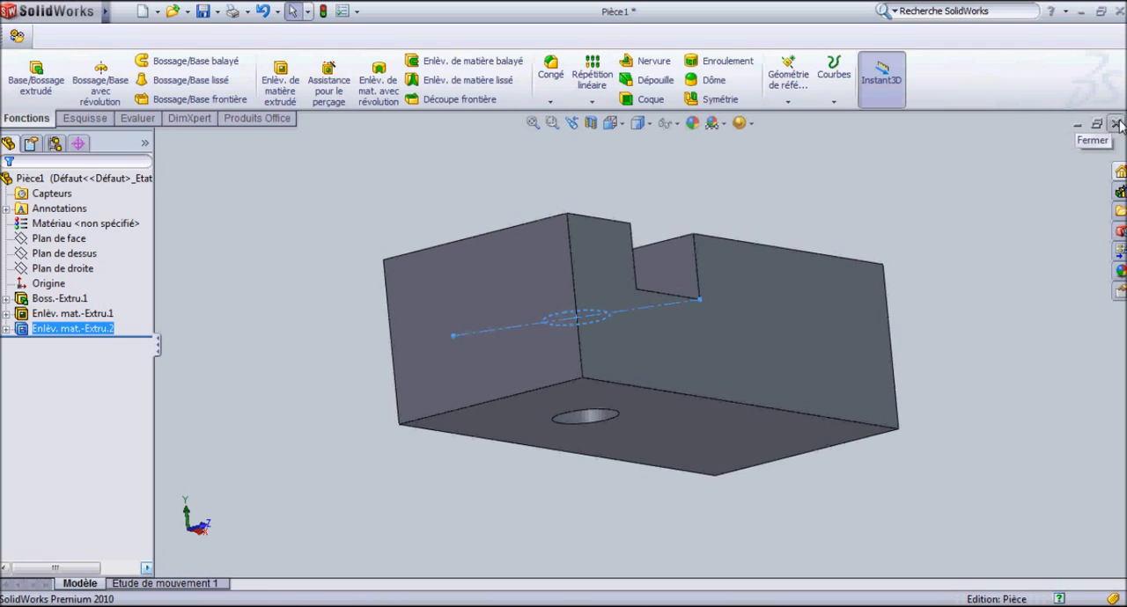
middle_drag(805, 335, 617, 335)
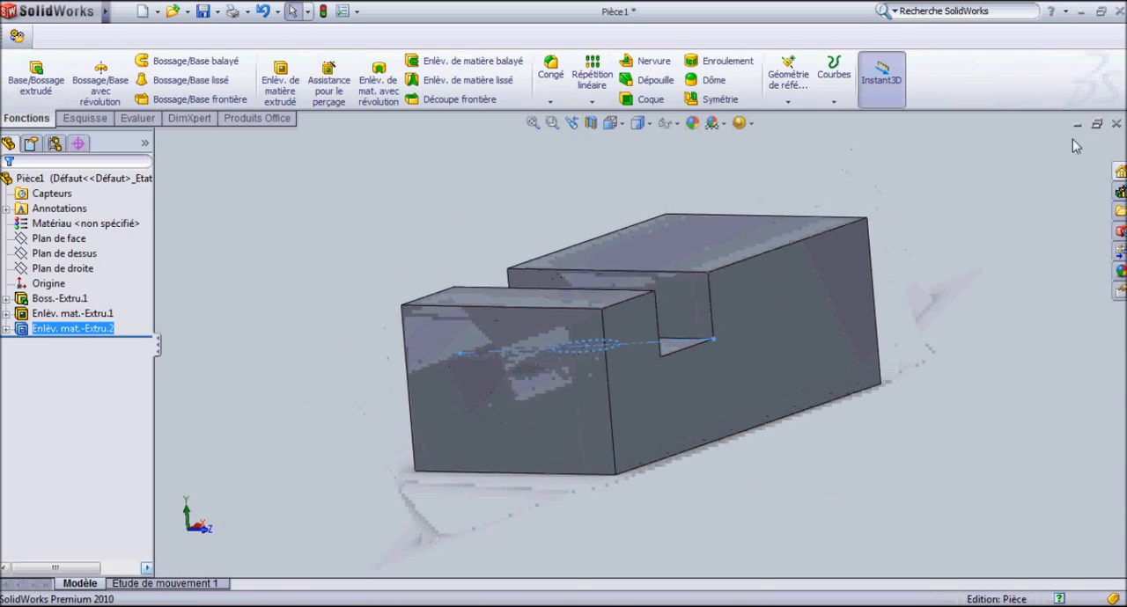
Close the part without saving it and create a new part document (Pièce).
click(1116, 123)
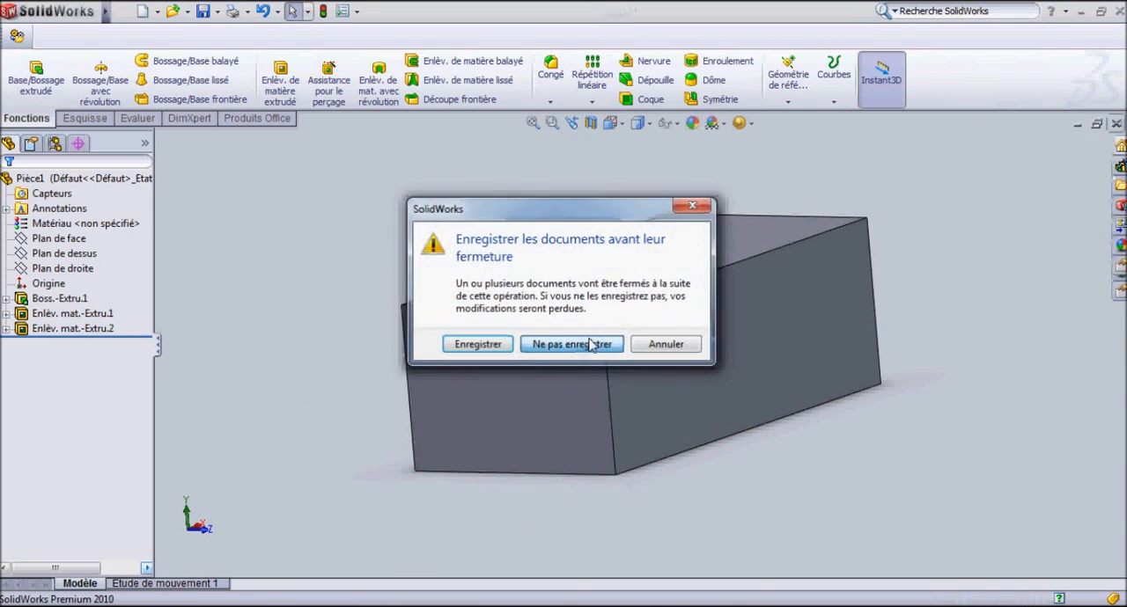
click(584, 345)
click(127, 11)
click(148, 53)
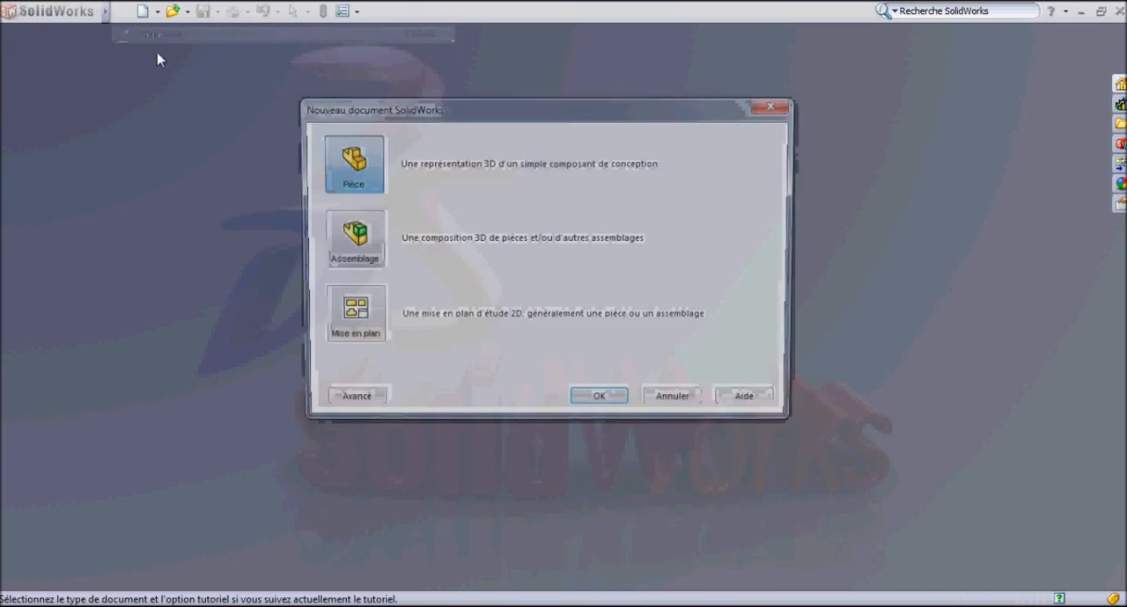
click(590, 405)
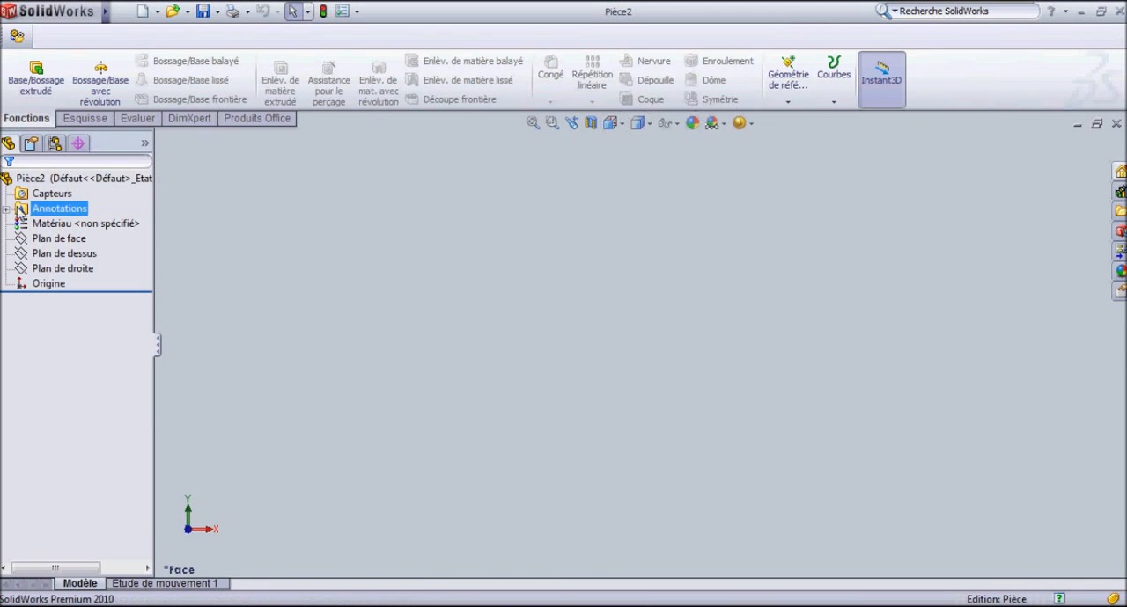
Sketch lines on the front plane (Plan de face) for the profile's left, bottom and right sides, about 130 mm wide and 44 mm high.
click(83, 118)
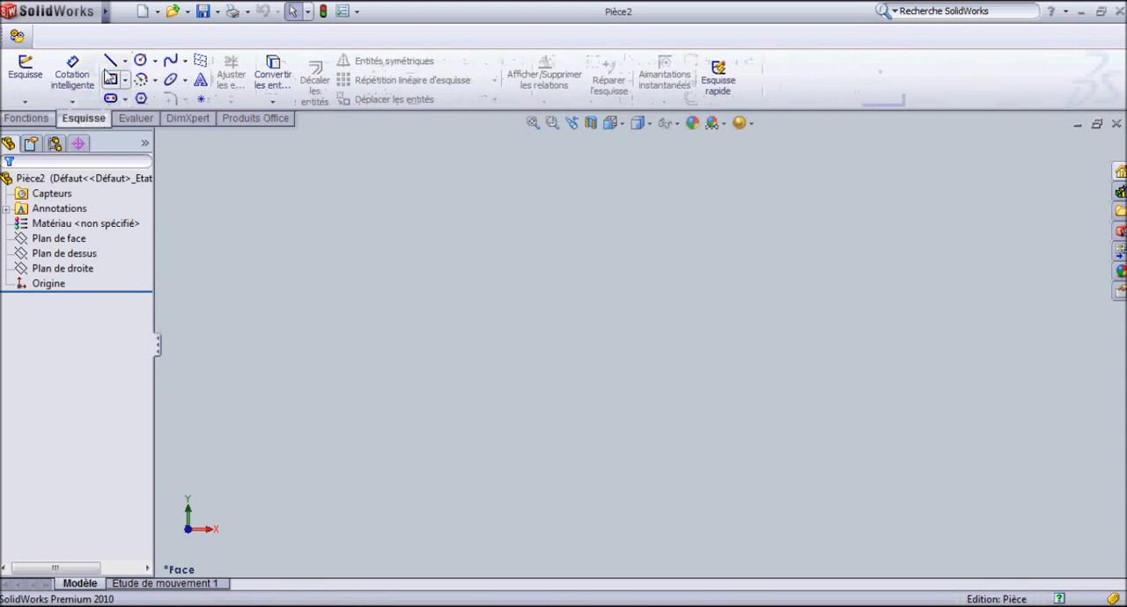
click(110, 61)
click(606, 296)
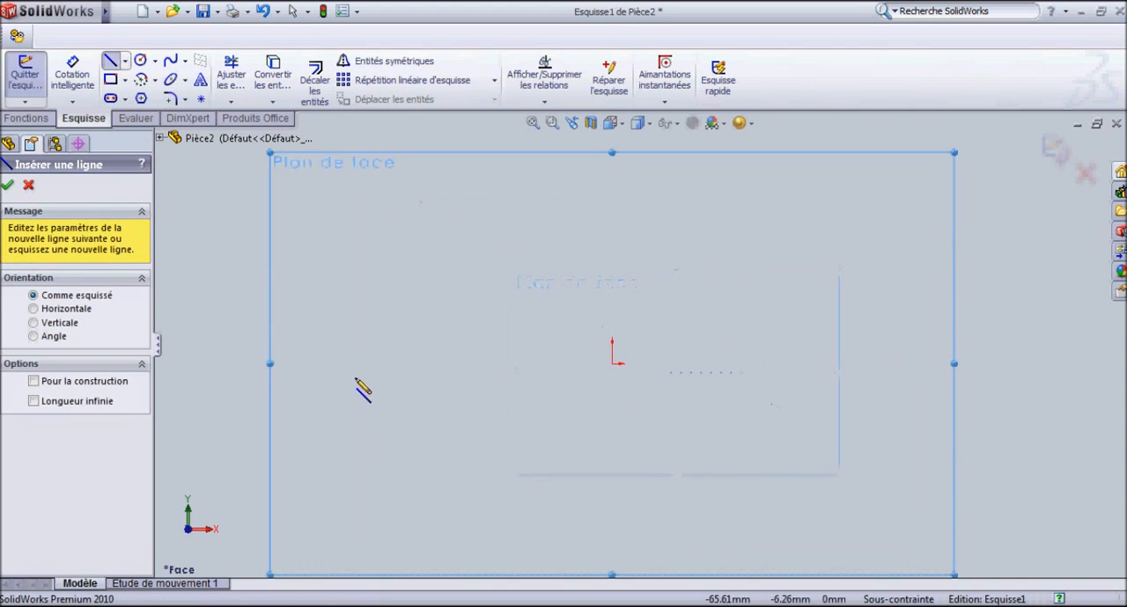
click(366, 300)
click(366, 471)
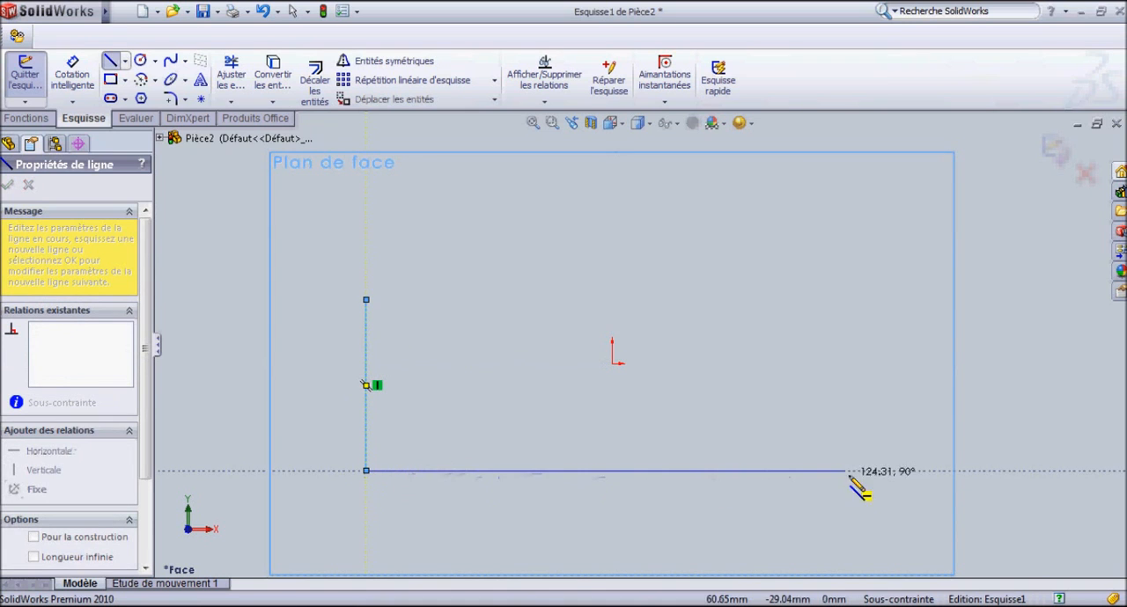
click(868, 471)
click(868, 300)
Close the profile along its top with a rectangular notch about 19 mm wide and 17 mm deep.
click(549, 301)
click(548, 364)
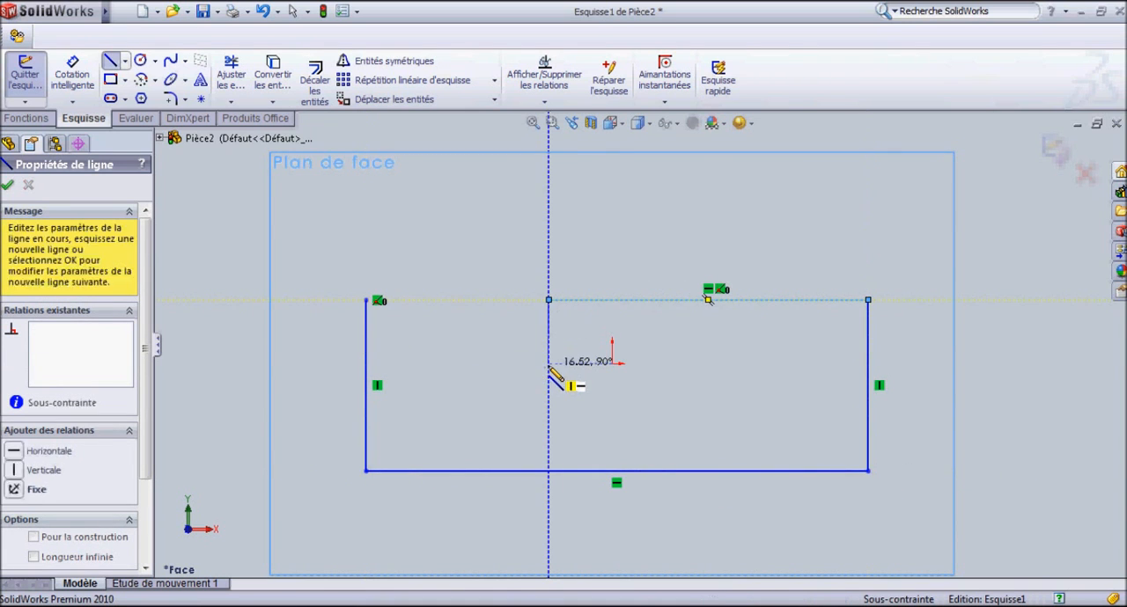
click(475, 363)
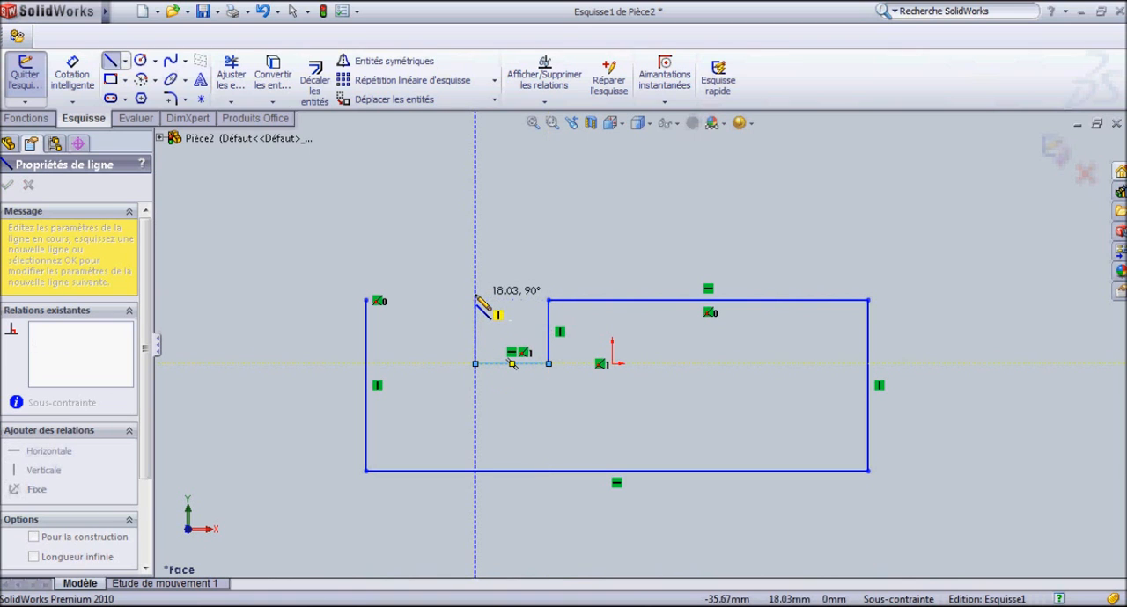
click(476, 300)
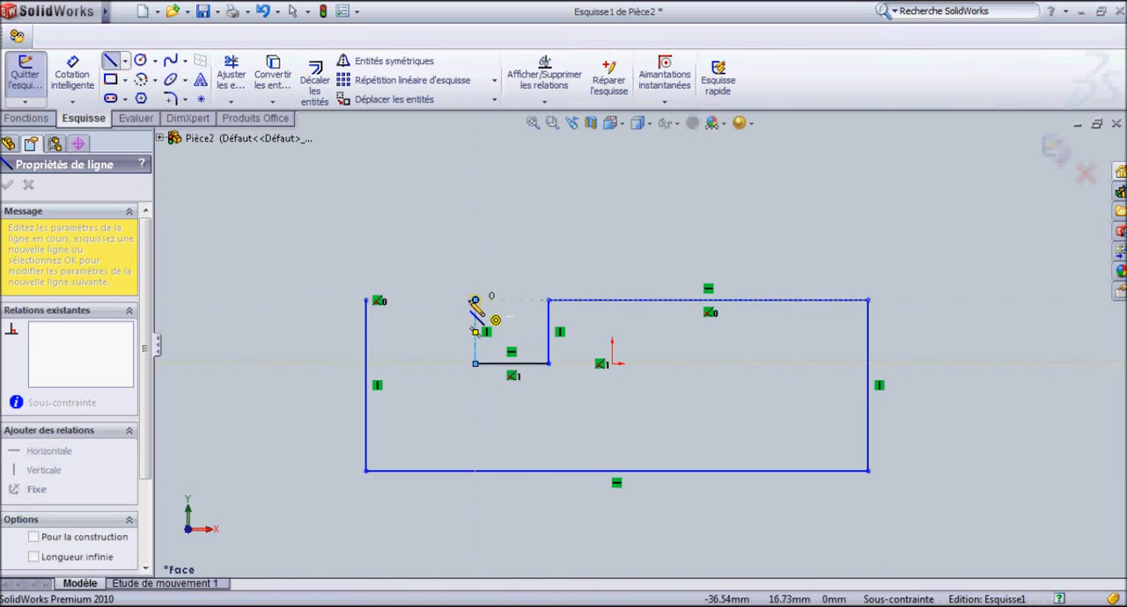
click(367, 301)
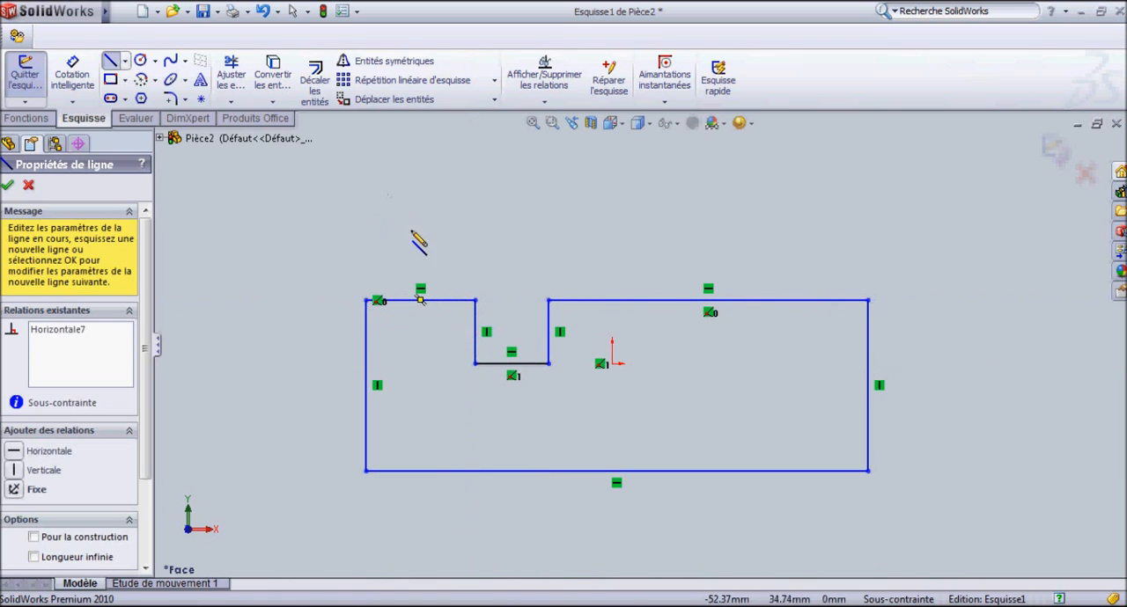
Dimension the height of the profile's left edge and set it to 50 mm.
click(72, 71)
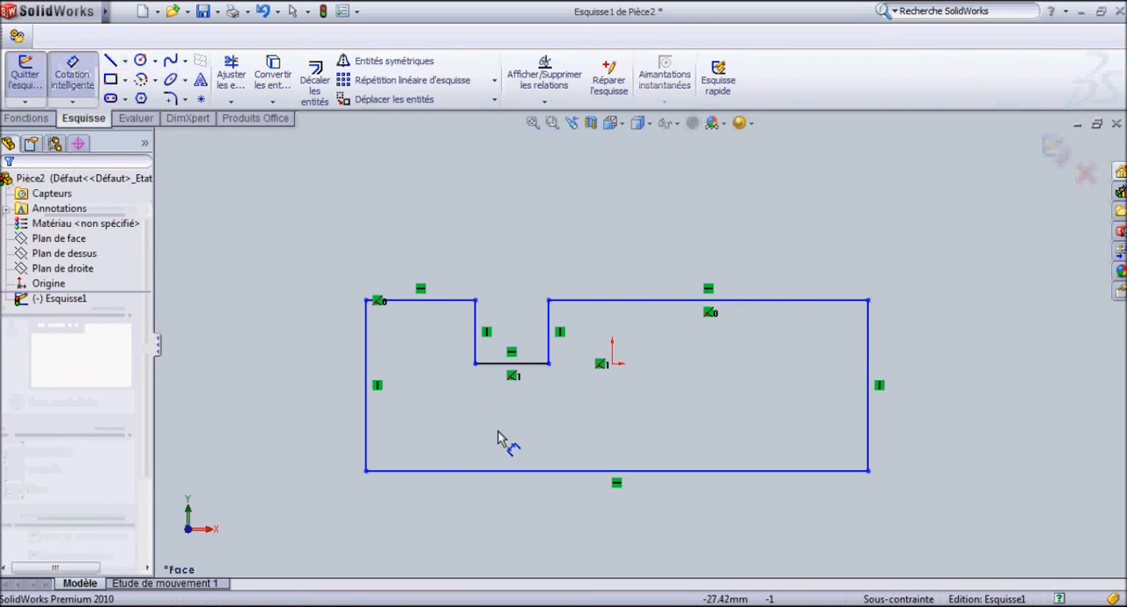
scroll(521, 440, down, 1)
click(348, 322)
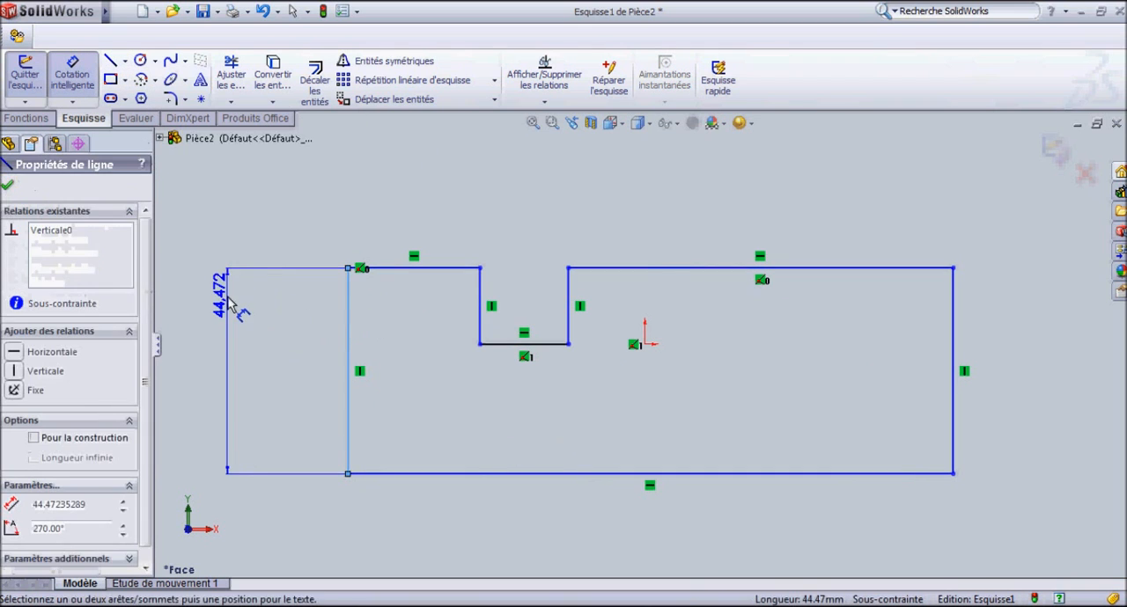
click(256, 382)
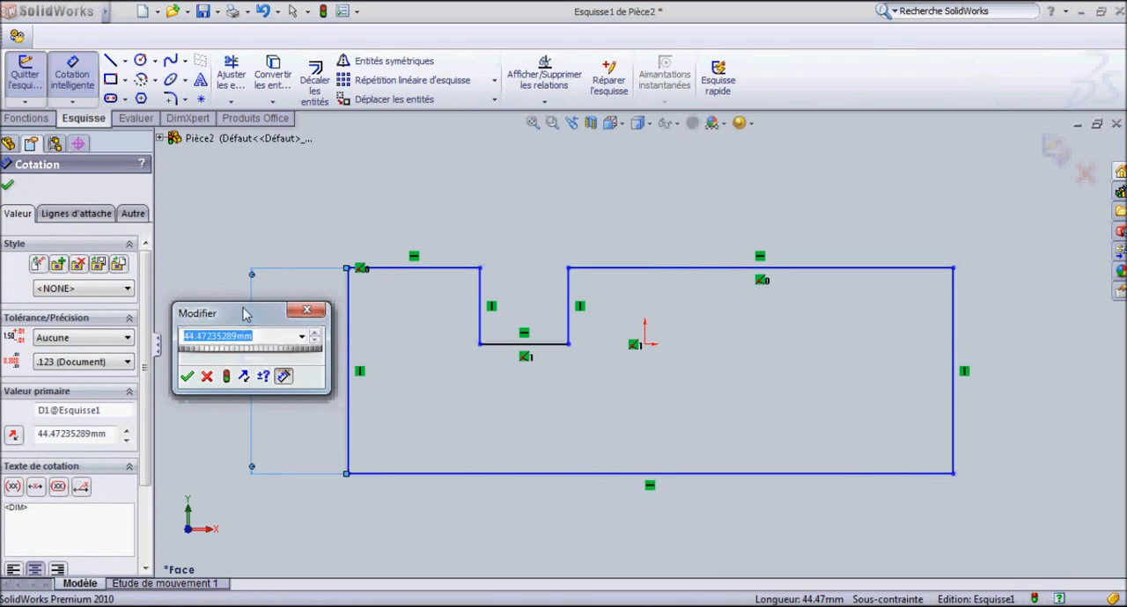
text(50)
key(BackSpace)
key(Return)
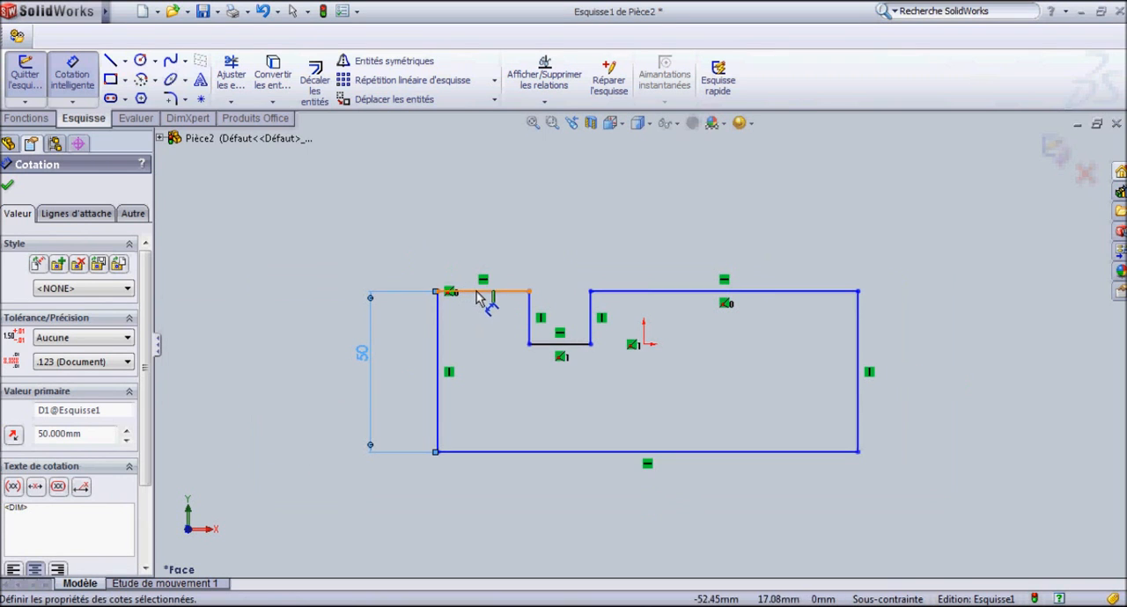
Dimension the top segment left of the notch and the notch's bottom edge, setting both to 30 mm.
click(480, 294)
click(498, 248)
text(30)
key(Return)
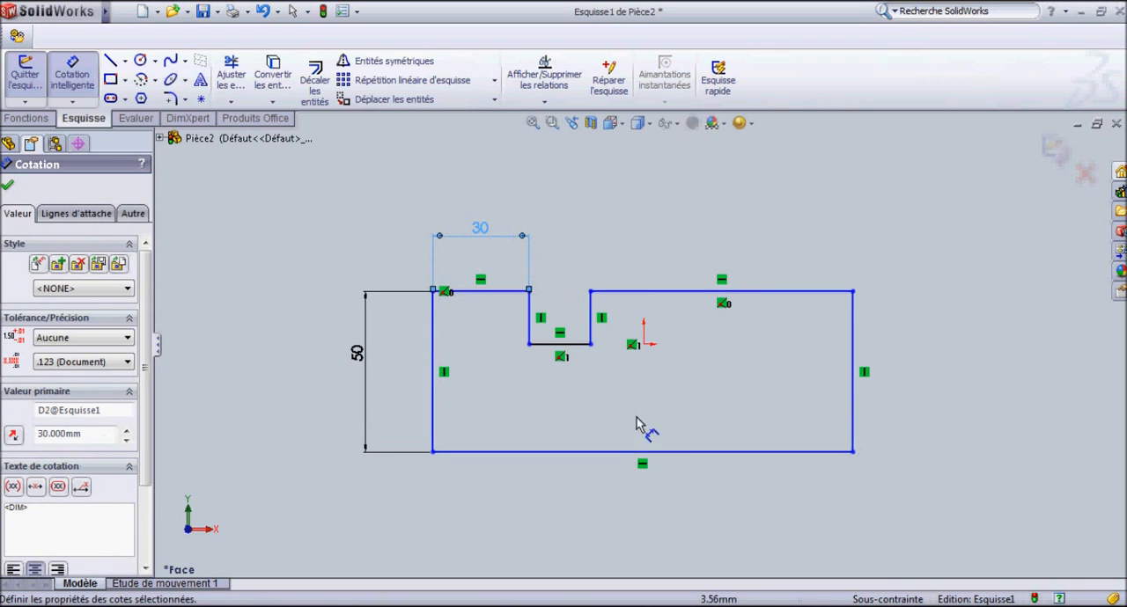
click(574, 344)
click(577, 393)
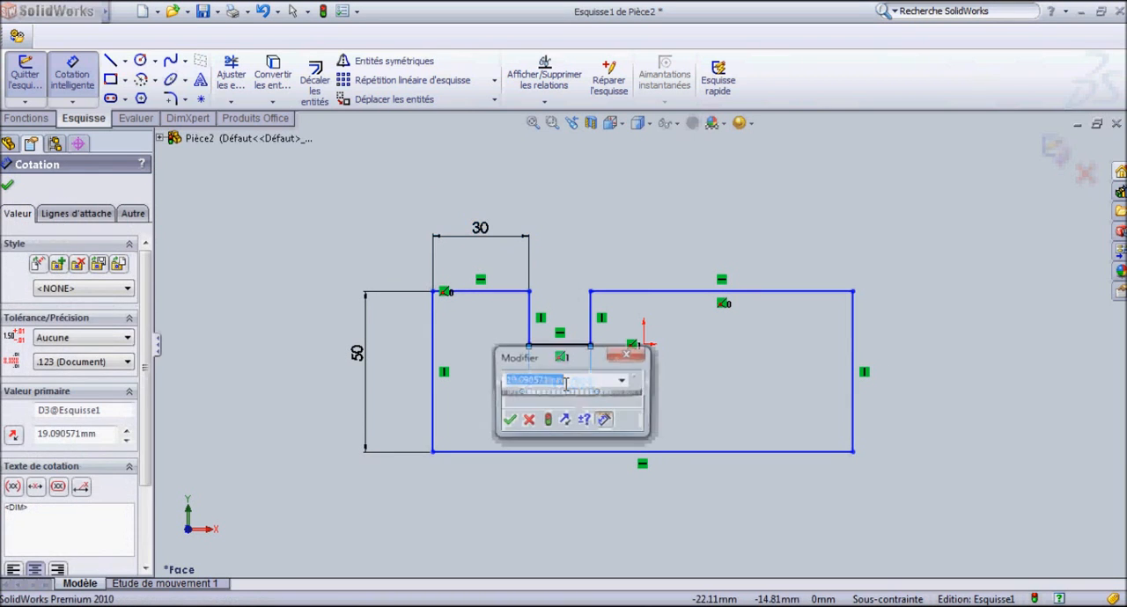
text(30)
key(Return)
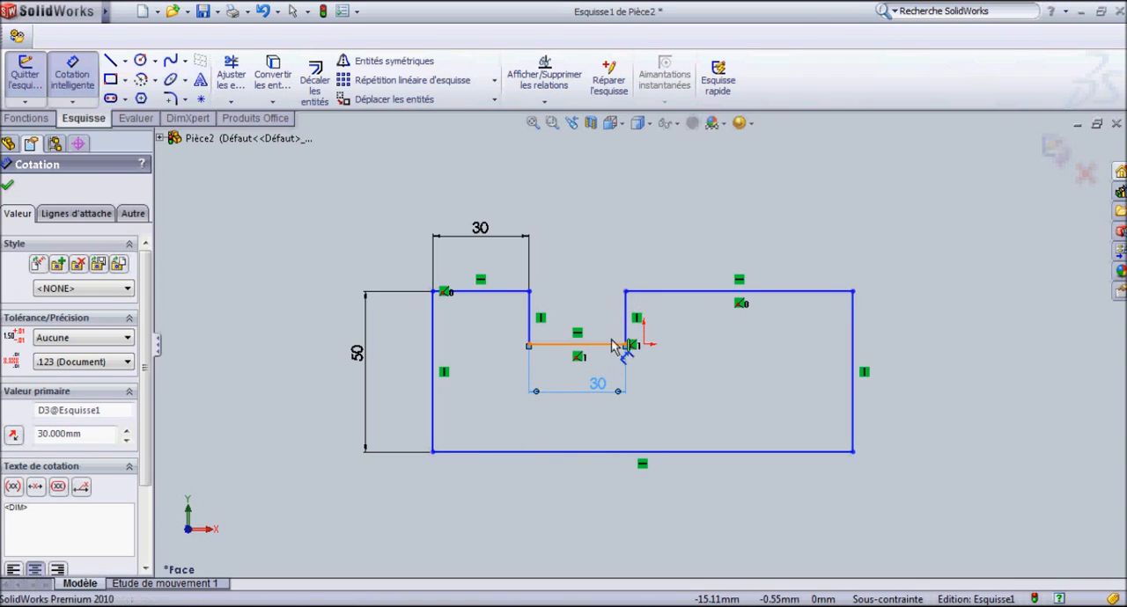
Dimension the notch's depth from its bottom corner to the top edge and set it to 20 mm.
click(619, 345)
click(640, 303)
click(720, 346)
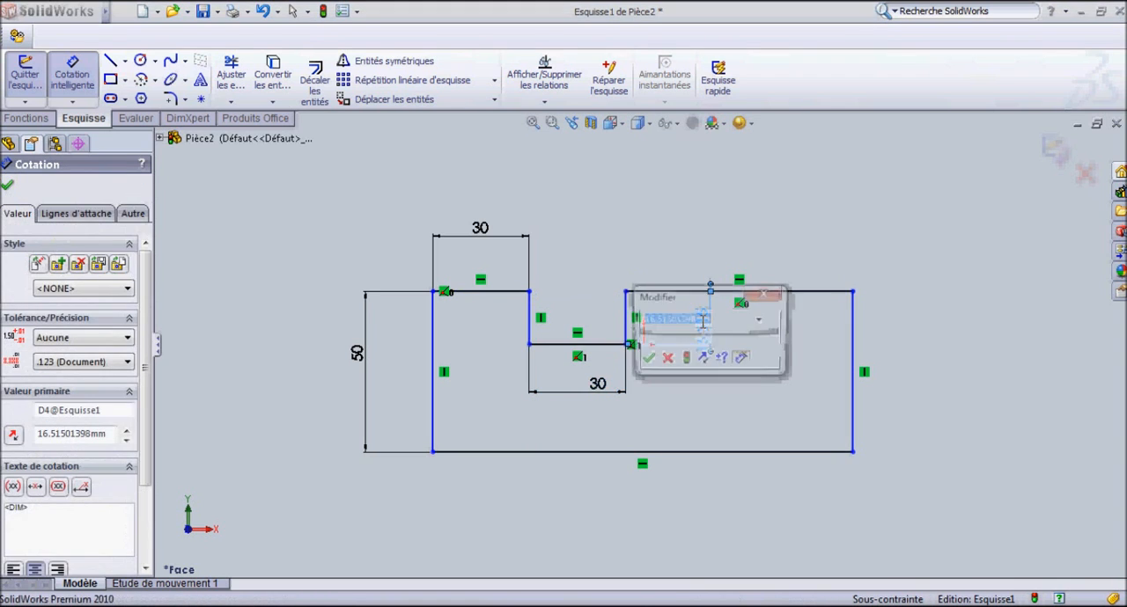
text(20)
key(Return)
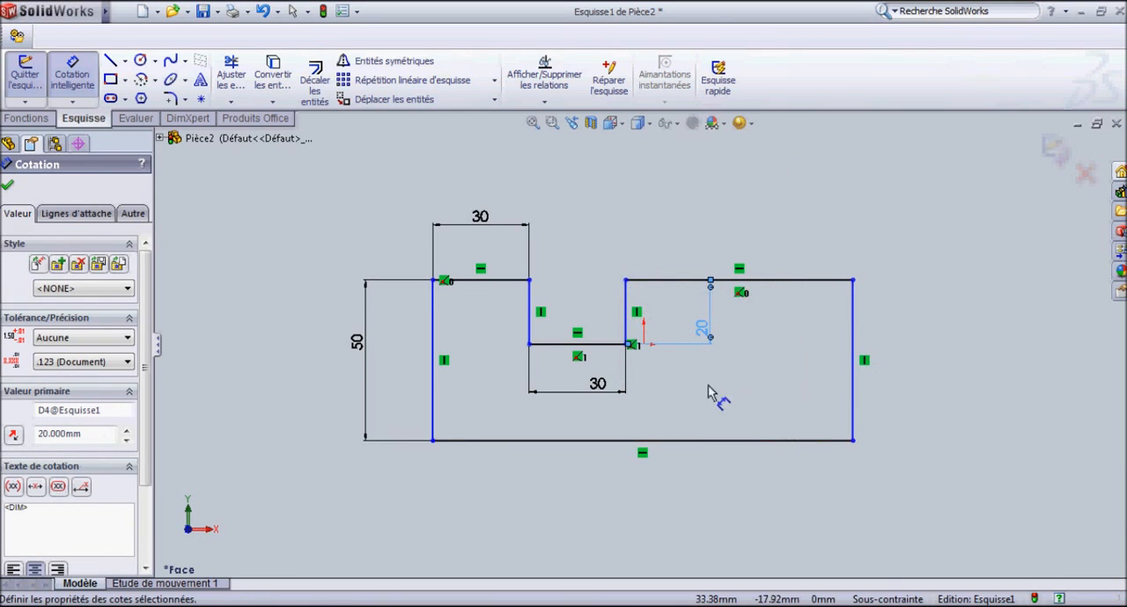
Dimension the profile's bottom edge and set its length to 150 mm.
scroll(645, 346, down, 1)
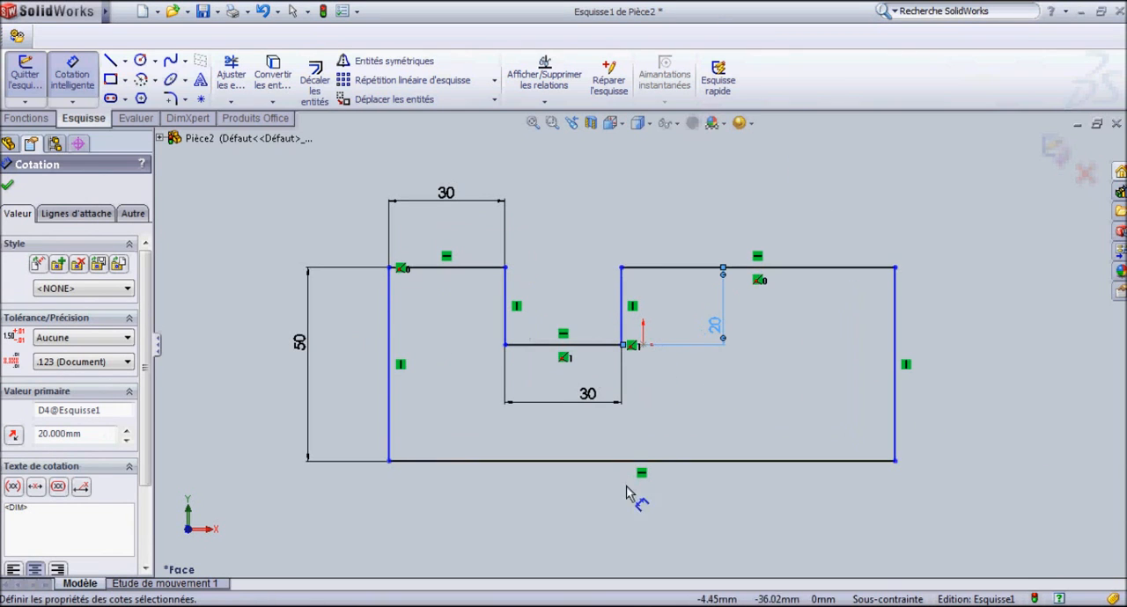
click(577, 466)
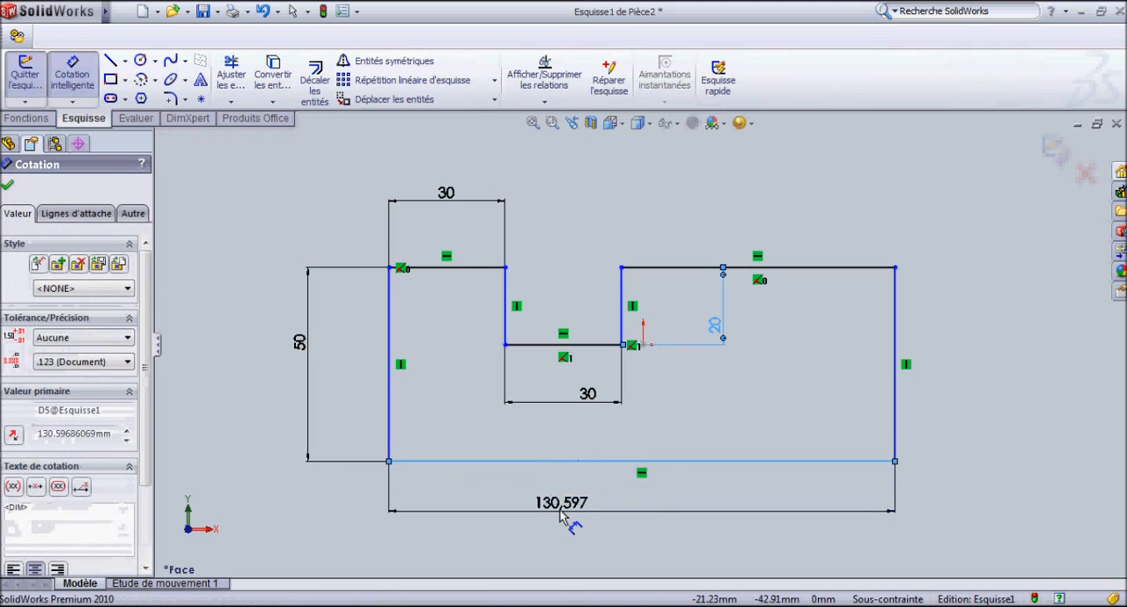
click(573, 524)
text(150)
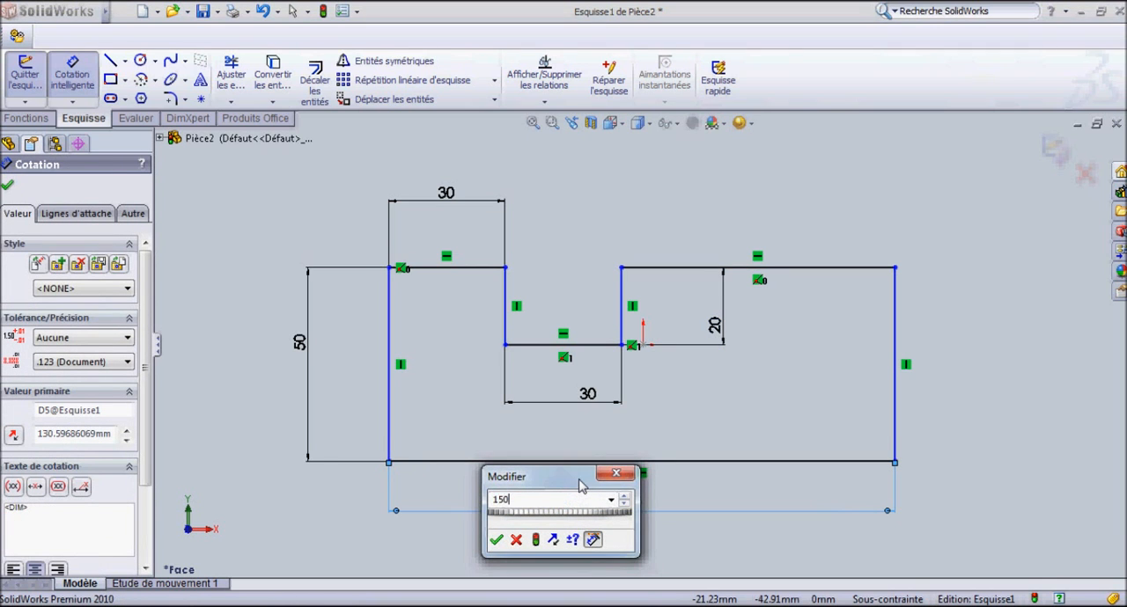
key(Return)
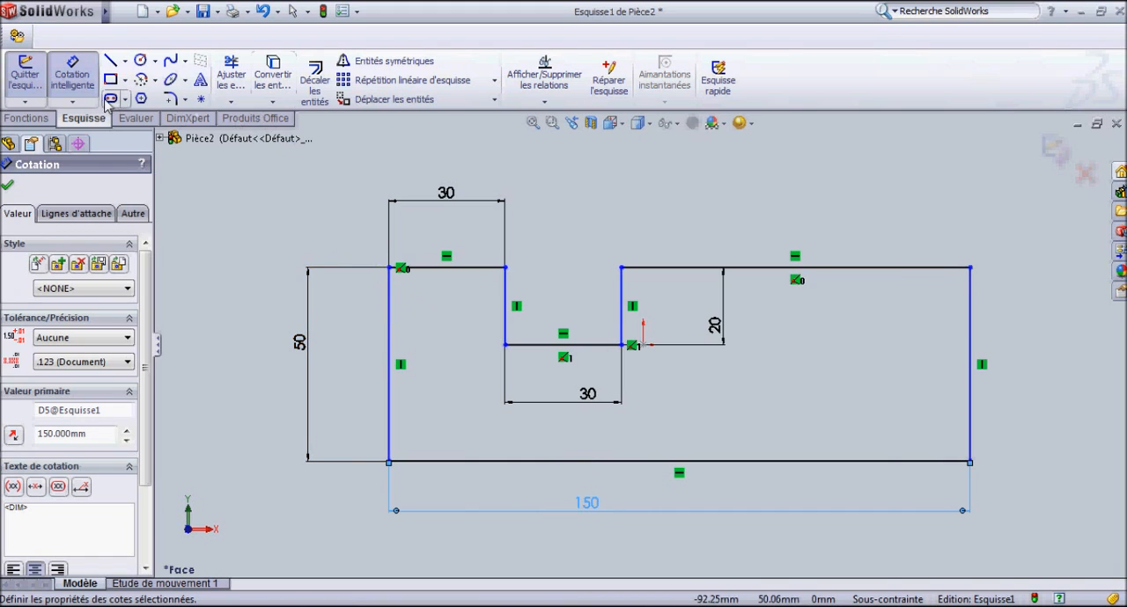
Leave dimensioning and move the notch's lower right corner onto the origin to make them coincident.
key(Escape)
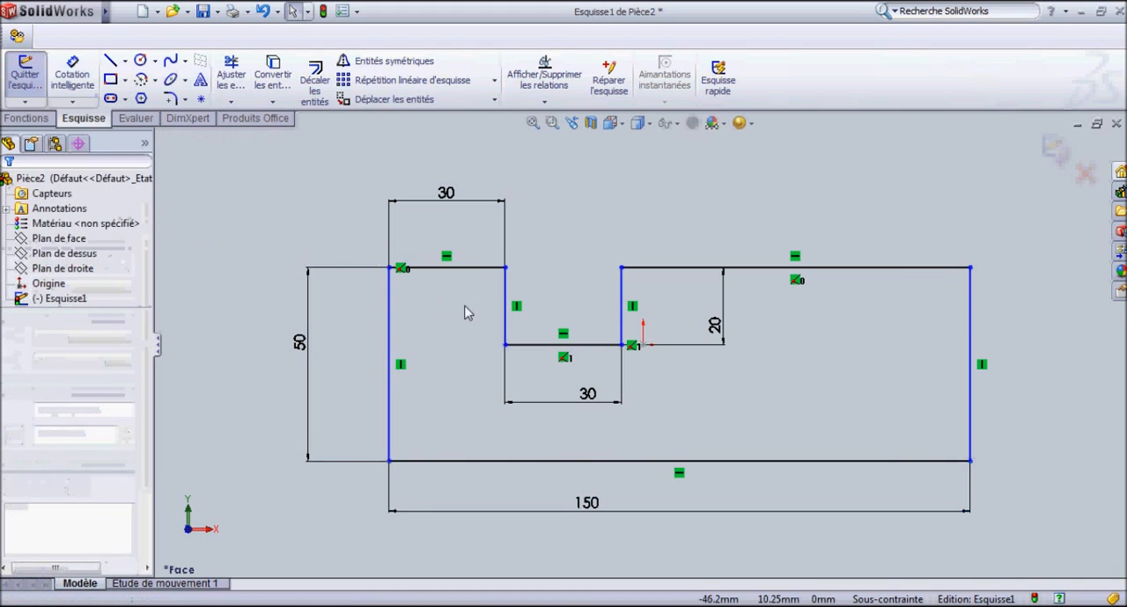
mouse_move(627, 344)
mouse_down()
mouse_move(540, 403)
mouse_move(579, 283)
mouse_move(601, 282)
mouse_move(609, 350)
mouse_move(516, 347)
mouse_move(621, 348)
mouse_move(420, 348)
mouse_move(644, 346)
mouse_up()
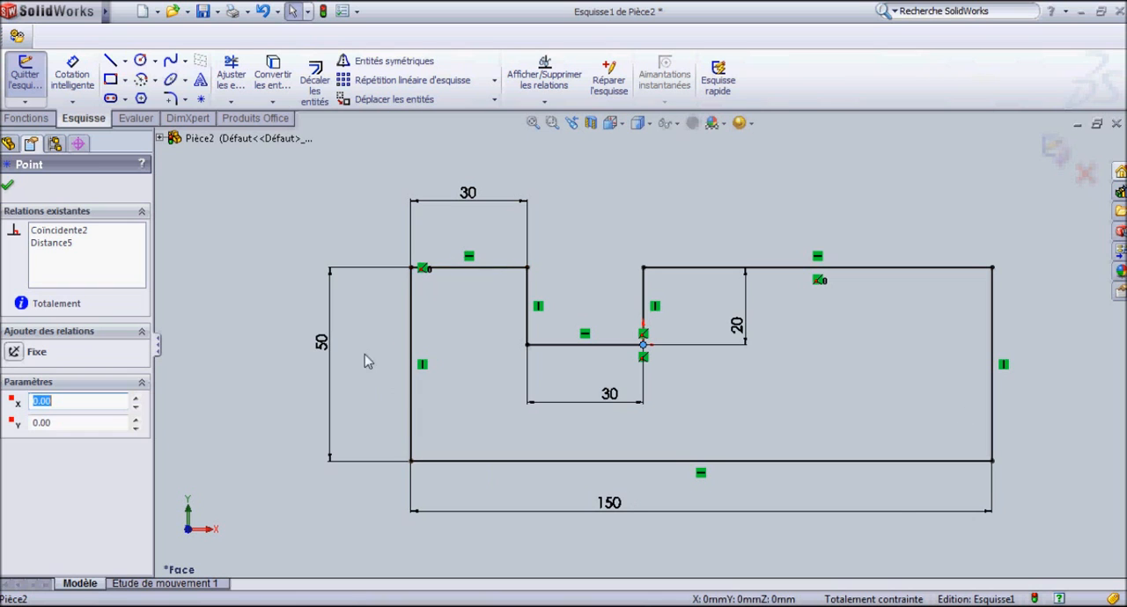
Extrude the notched profile sketch to a blind depth of 70 mm from the sketch plane.
key(ctrl+7)
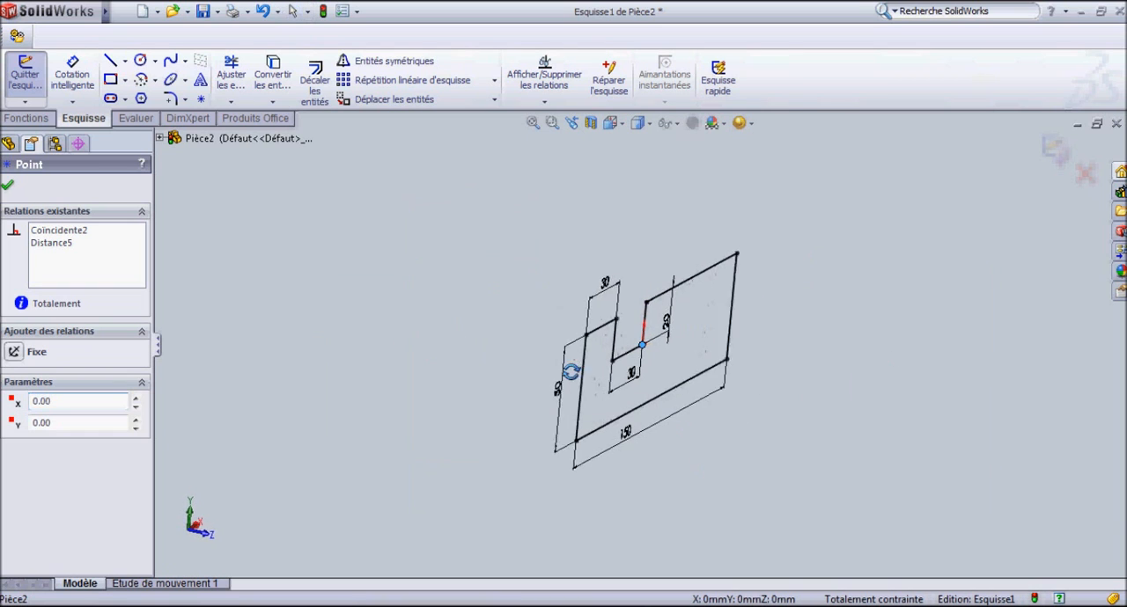
click(21, 120)
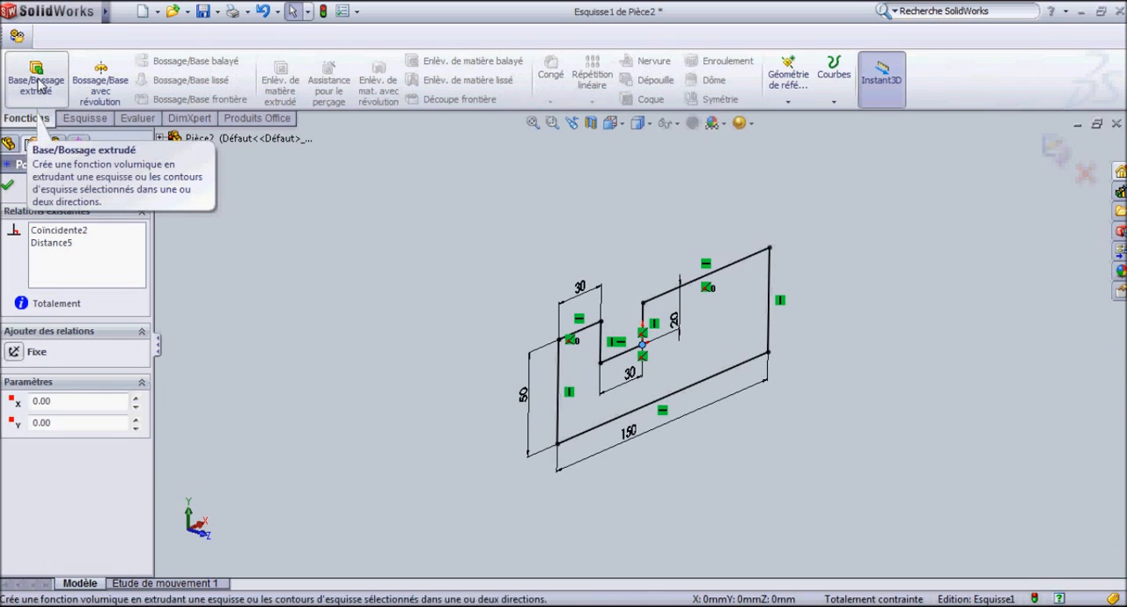
click(38, 84)
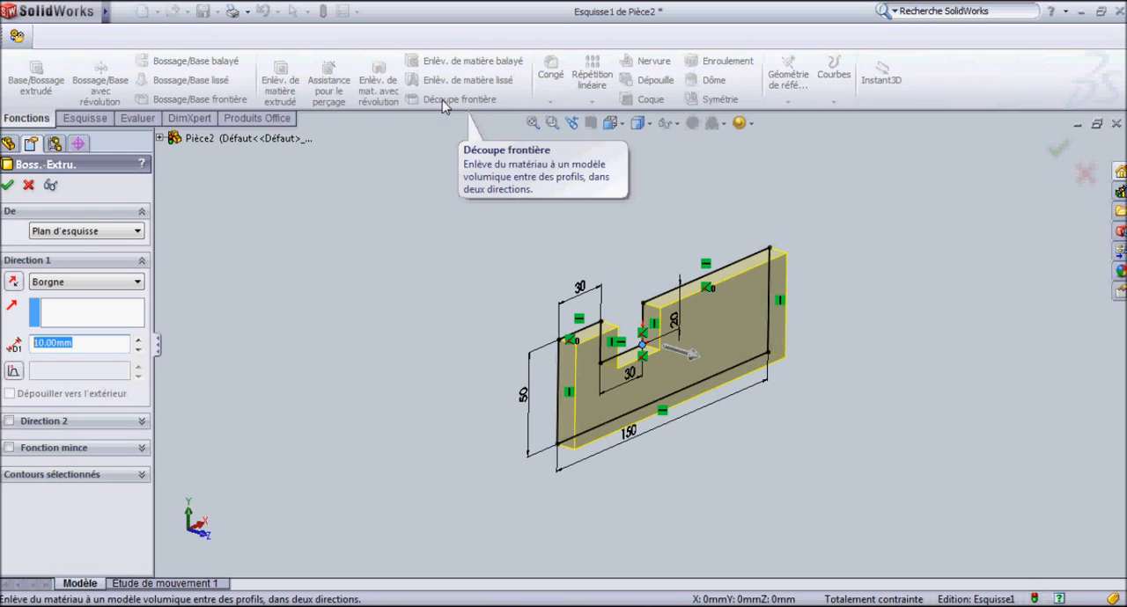
text(70)
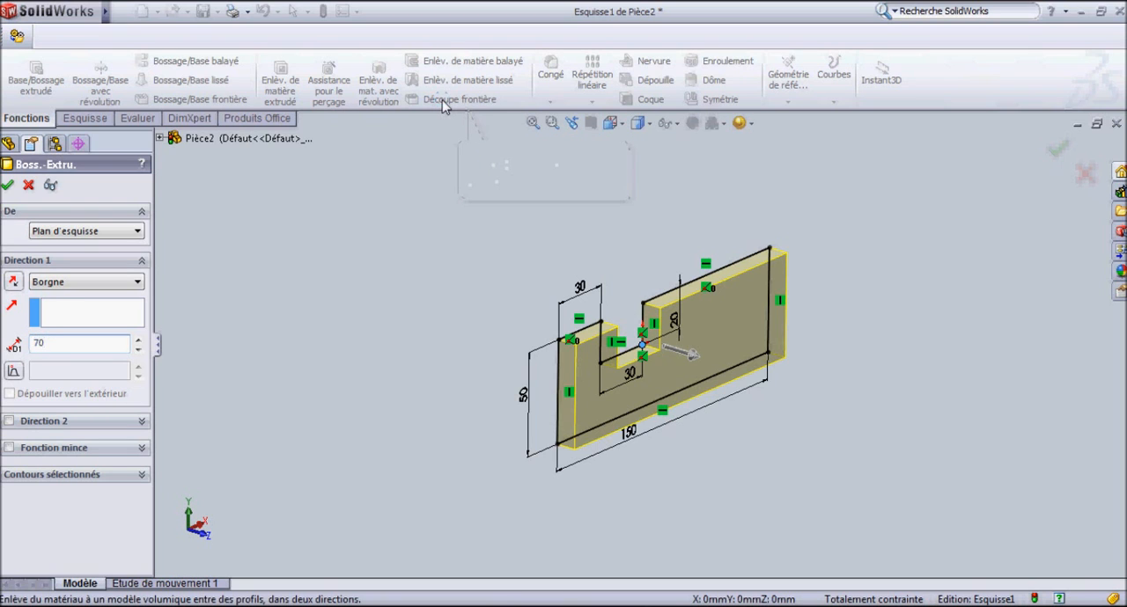
click(8, 186)
Examine the extruded block from several sides, checking the notch, the upper faces and the underside.
middle_drag(727, 378, 714, 445)
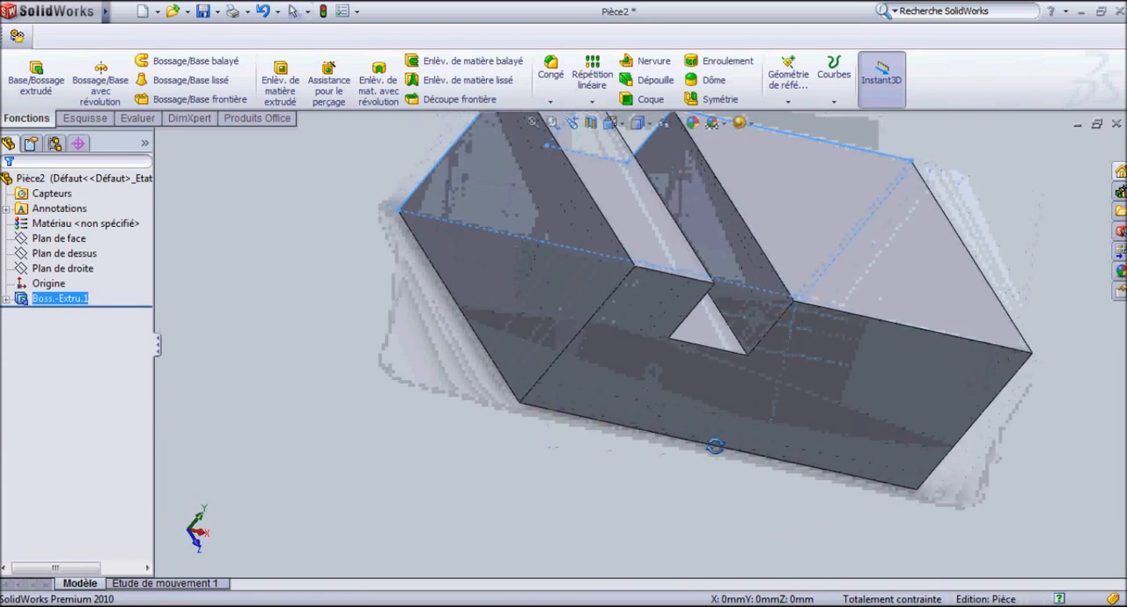
scroll(634, 285, down, 4)
middle_click(636, 280)
middle_drag(636, 280, 579, 347)
scroll(581, 349, up, 6)
middle_drag(765, 435, 755, 363)
middle_drag(666, 368, 707, 303)
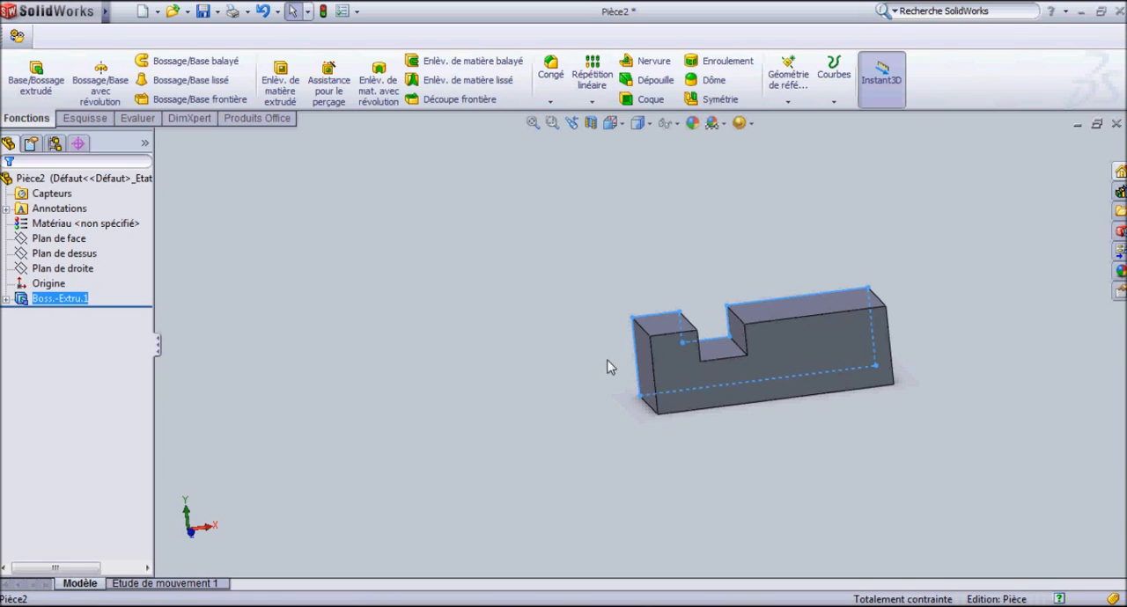
middle_drag(715, 373, 801, 433)
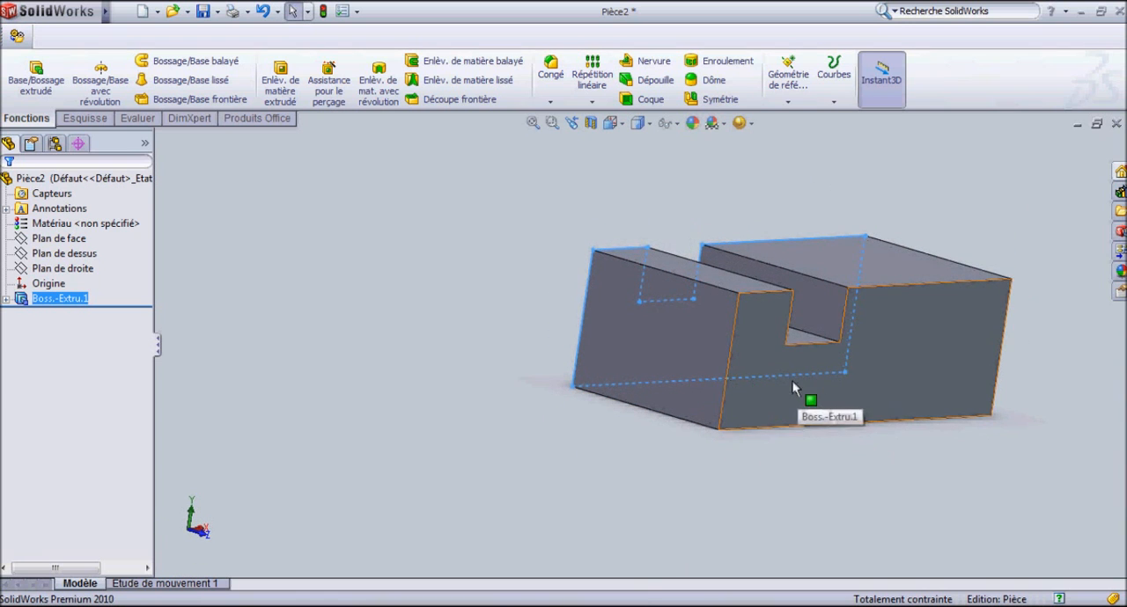
middle_drag(618, 249, 646, 267)
scroll(646, 268, down, 3)
scroll(742, 269, up, 1)
middle_drag(742, 269, 747, 363)
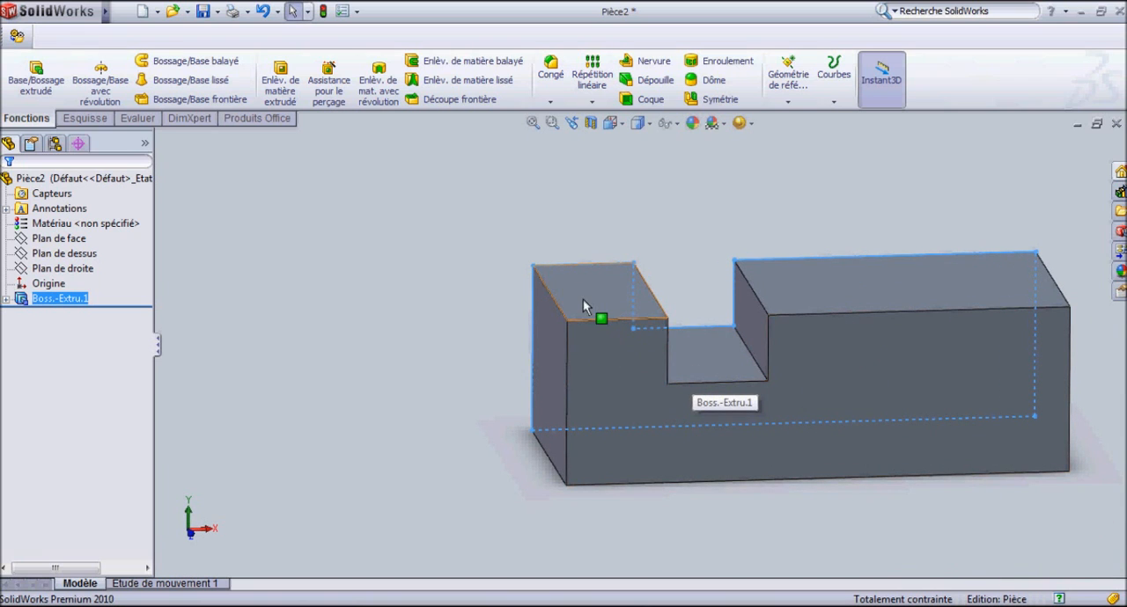
middle_drag(596, 344, 267, 188)
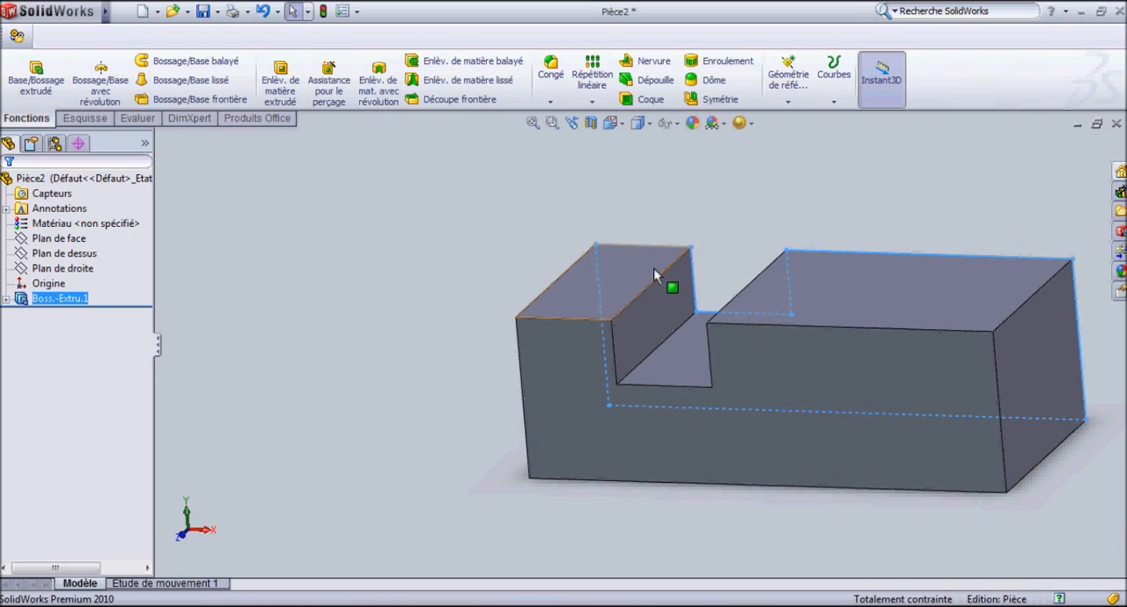
scroll(662, 269, down, 2)
middle_drag(662, 269, 669, 178)
scroll(724, 293, up, 4)
scroll(725, 293, up, 2)
middle_drag(725, 293, 745, 397)
scroll(724, 309, down, 4)
scroll(711, 293, down, 2)
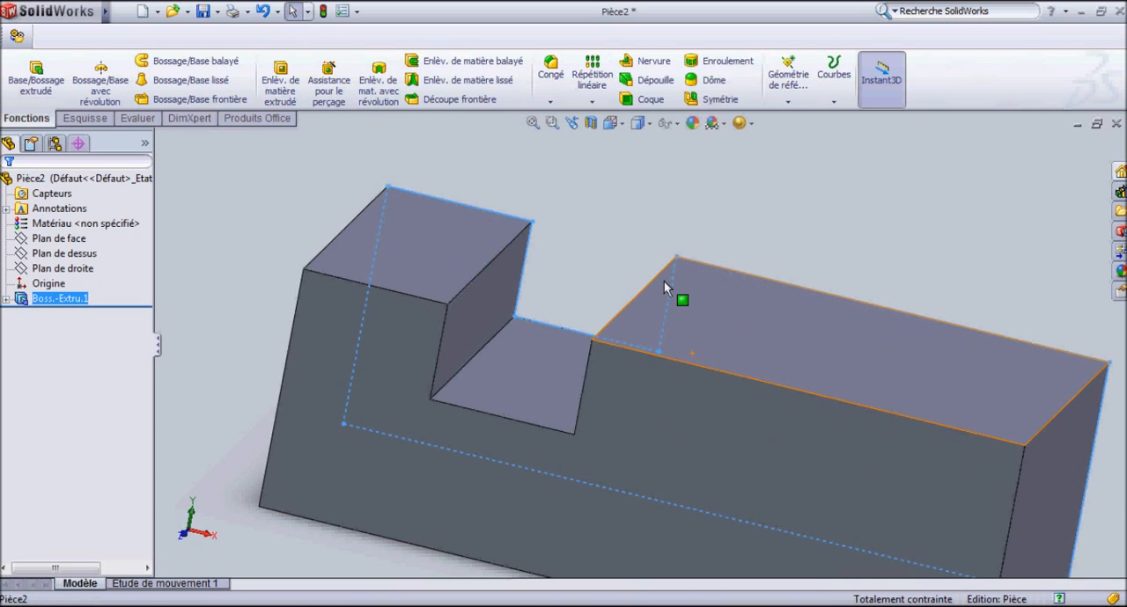
middle_drag(679, 196, 617, 319)
scroll(533, 261, up, 3)
scroll(616, 317, up, 3)
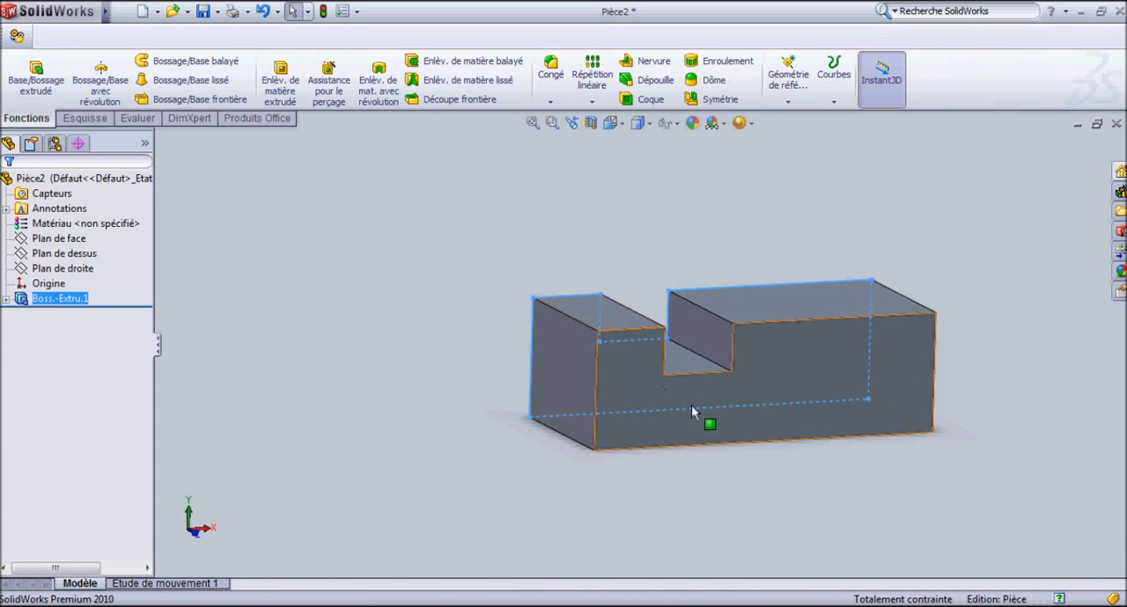
scroll(563, 313, down, 3)
middle_drag(575, 323, 752, 397)
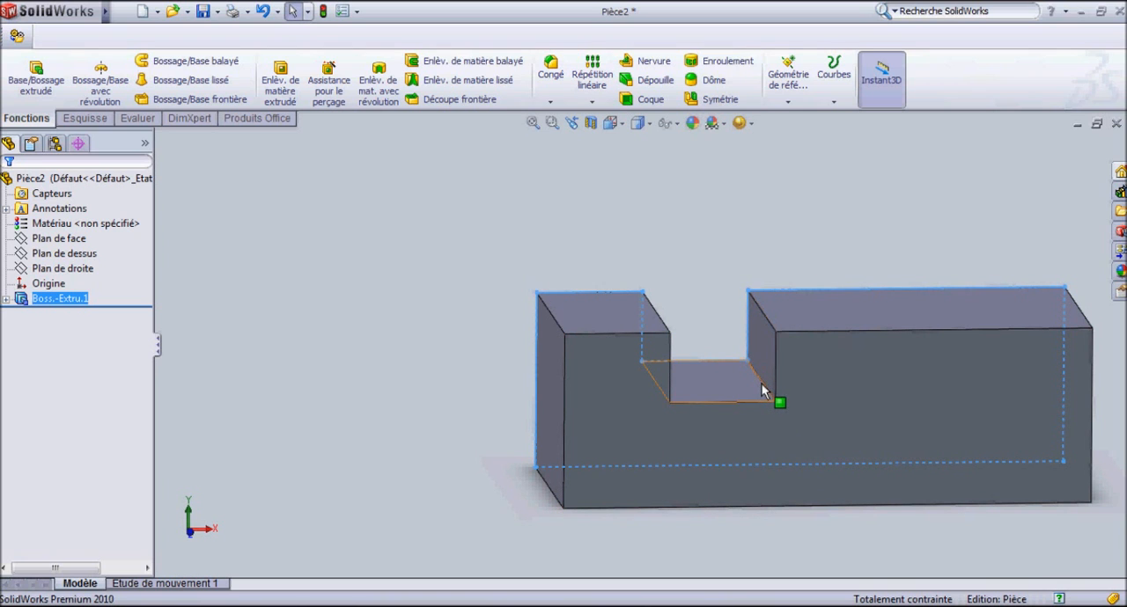
middle_drag(703, 378, 677, 433)
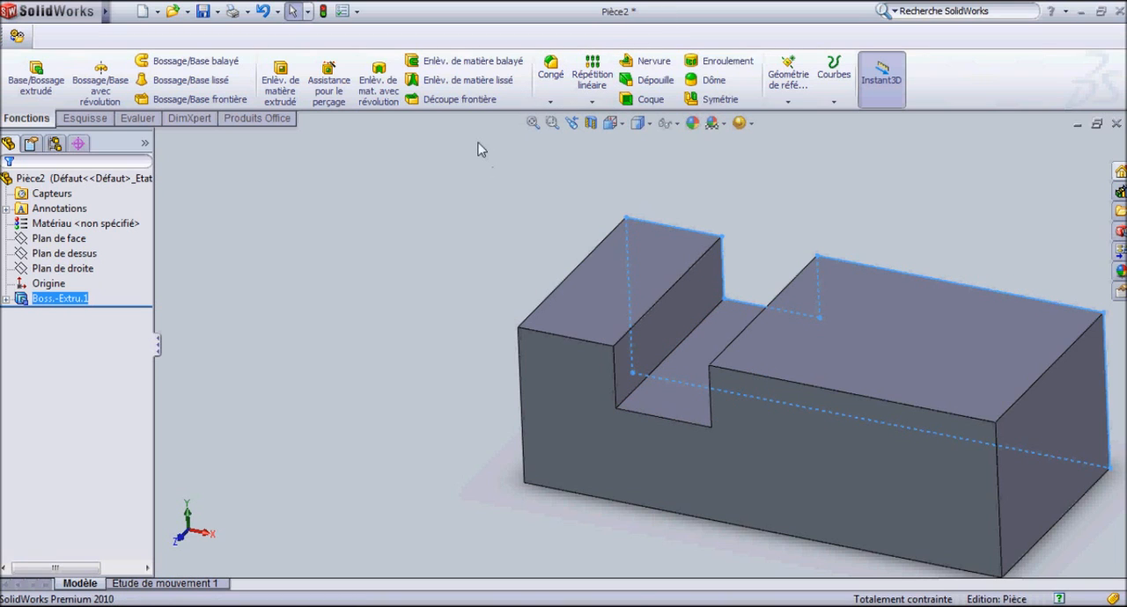
middle_drag(534, 241, 649, 377)
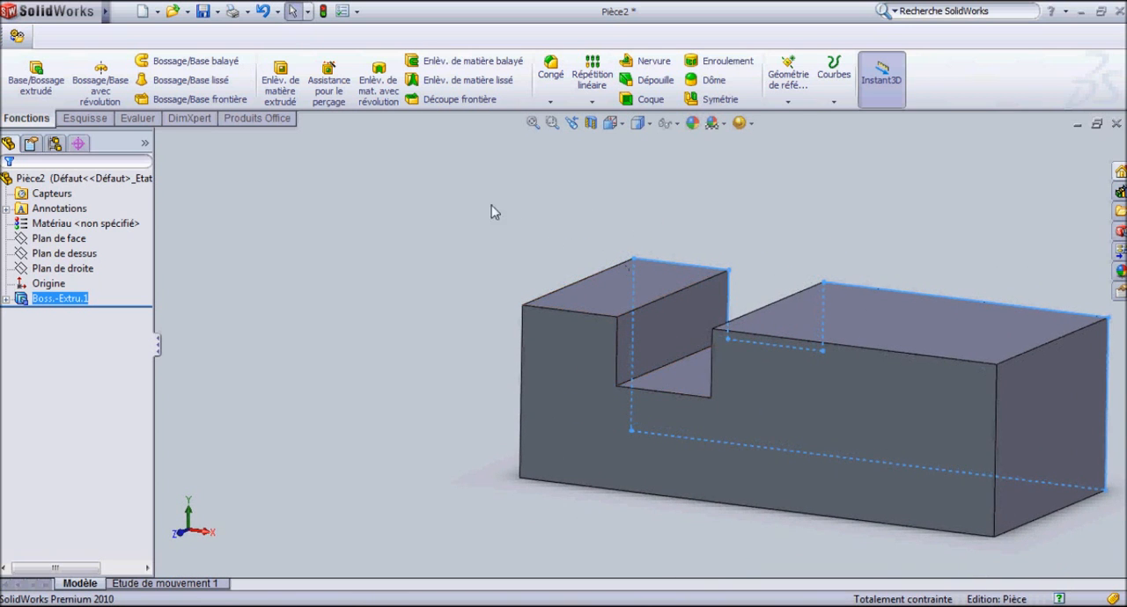
middle_drag(718, 326, 666, 372)
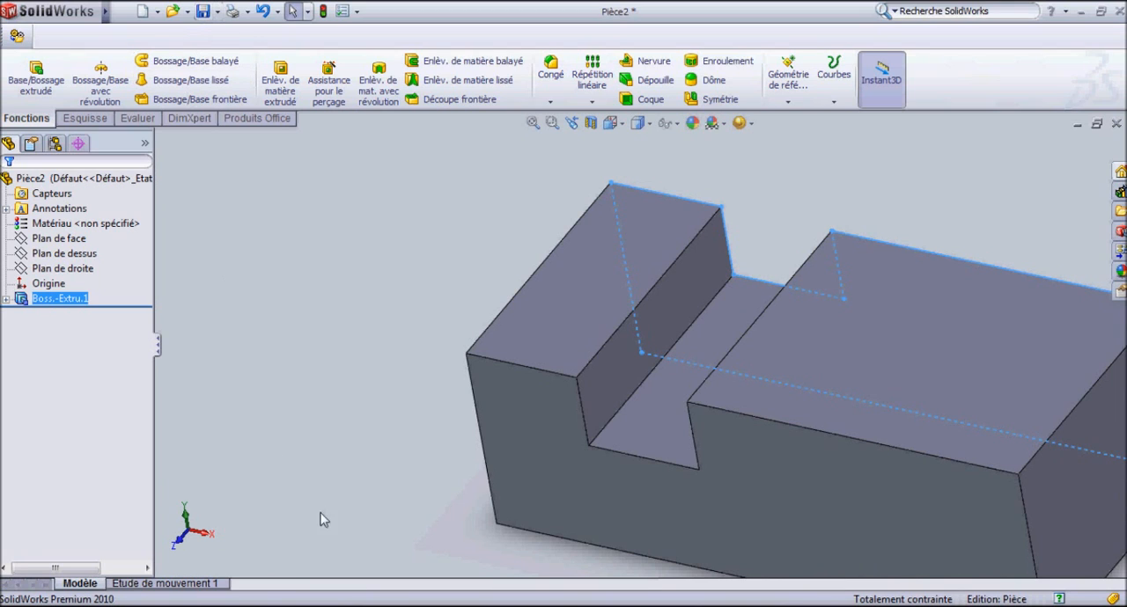
mouse_move(330, 605)
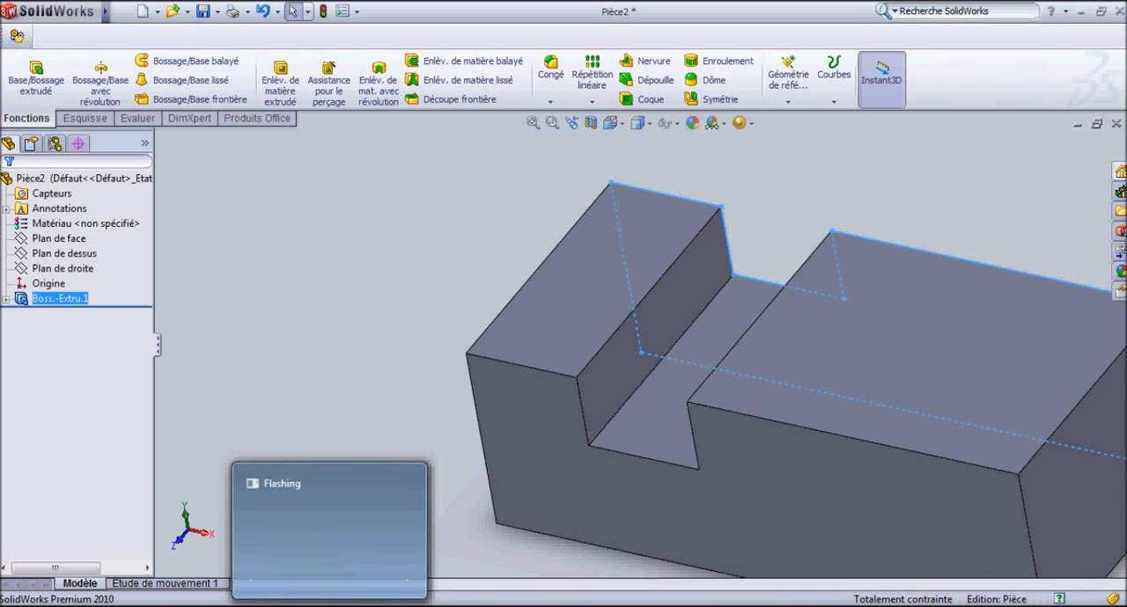